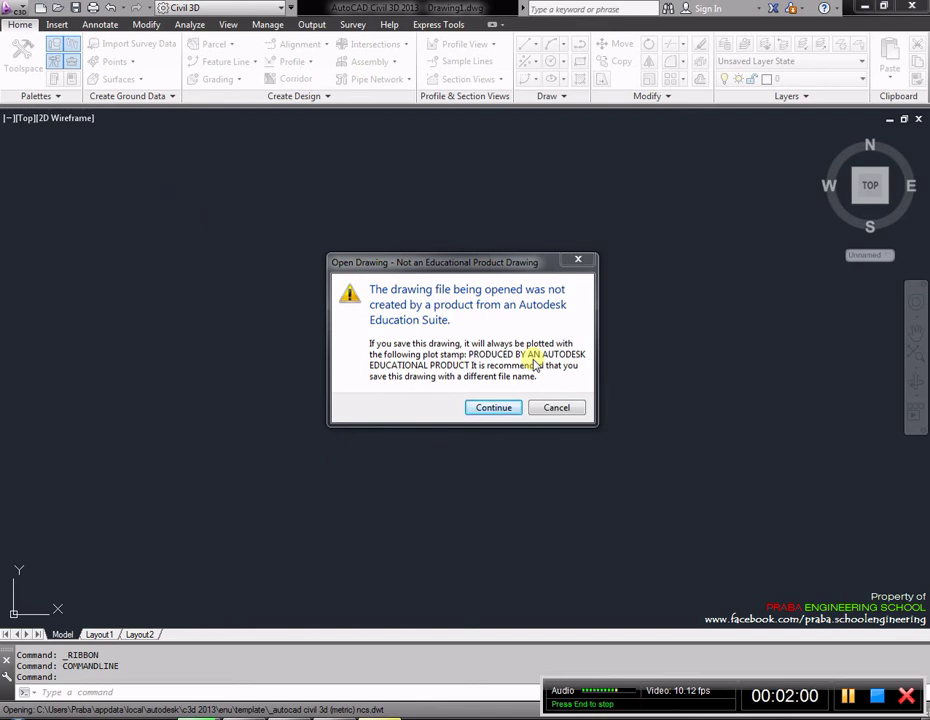
Step: Accept opening the drawing not created by an educational product and turn on the display of the menu bar
{"action": "left_click", "coordinate": [503, 411]}
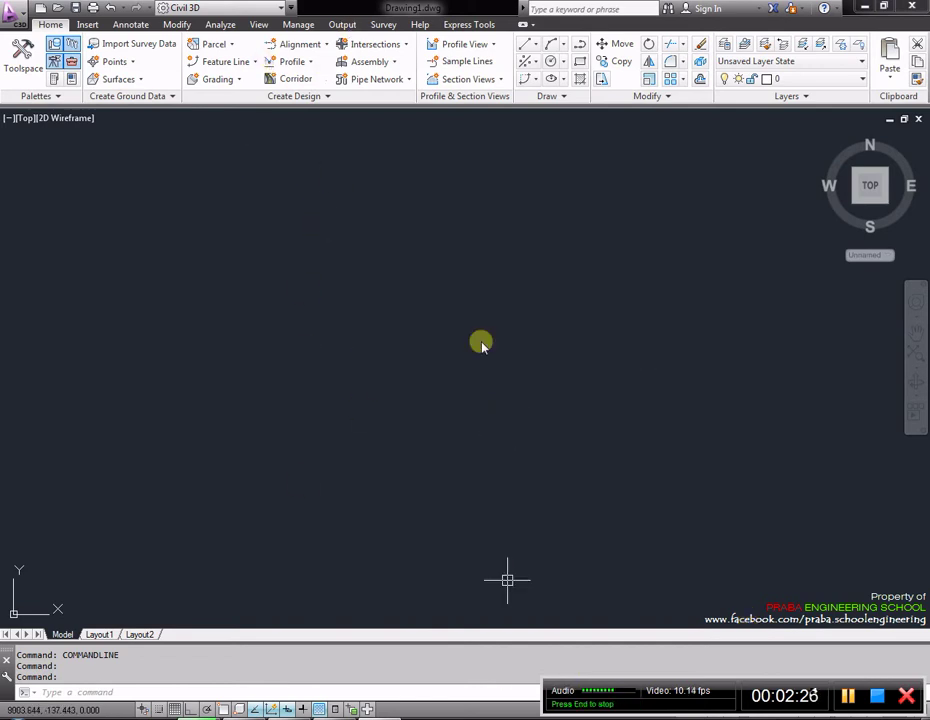
{"action": "left_click", "coordinate": [290, 8]}
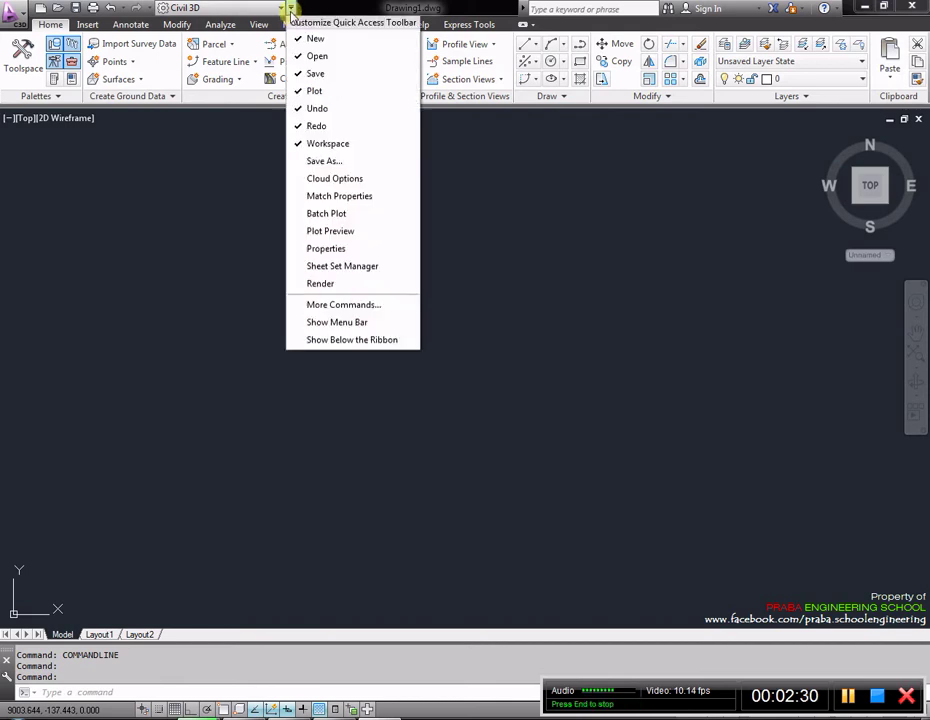
{"action": "left_click", "coordinate": [333, 322]}
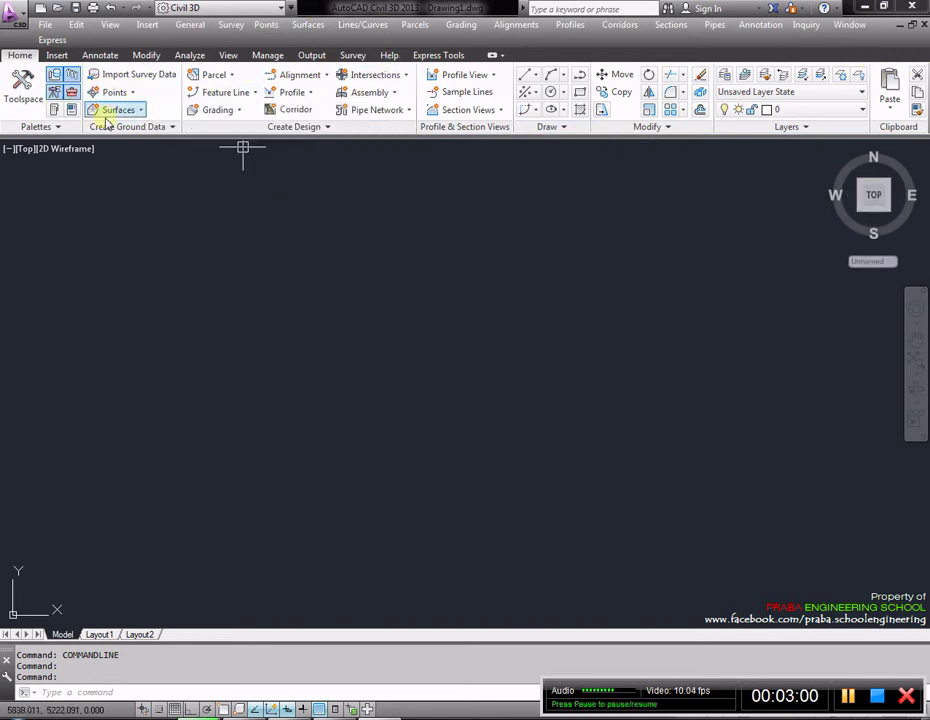
Step: Display the Toolspace palette with the Prospector tree of Drawing1
{"action": "left_click", "coordinate": [40, 94]}
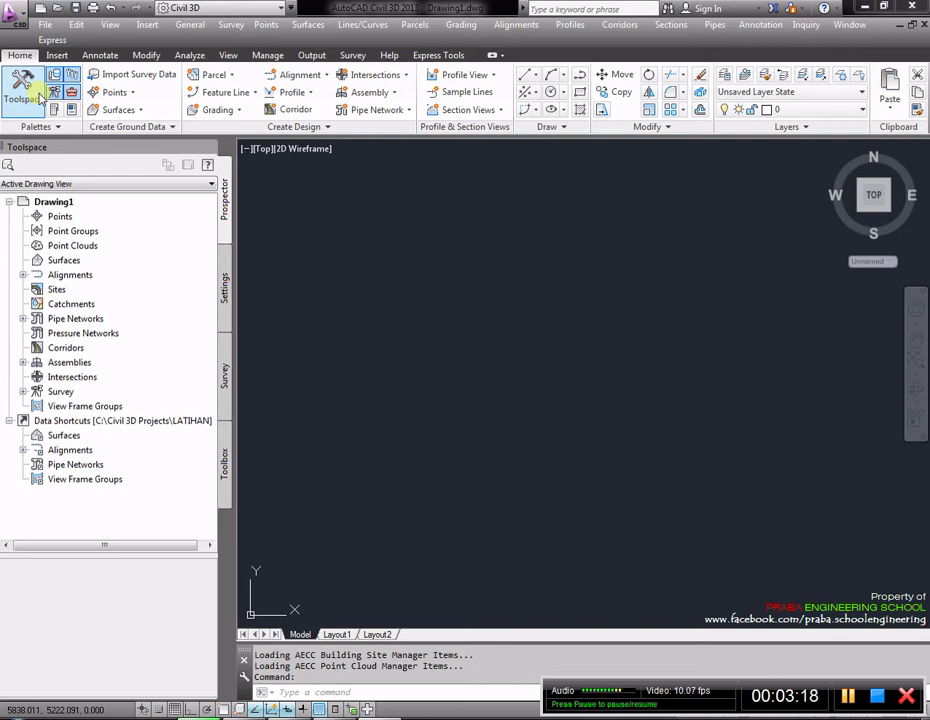
{"action": "left_click", "coordinate": [40, 95]}
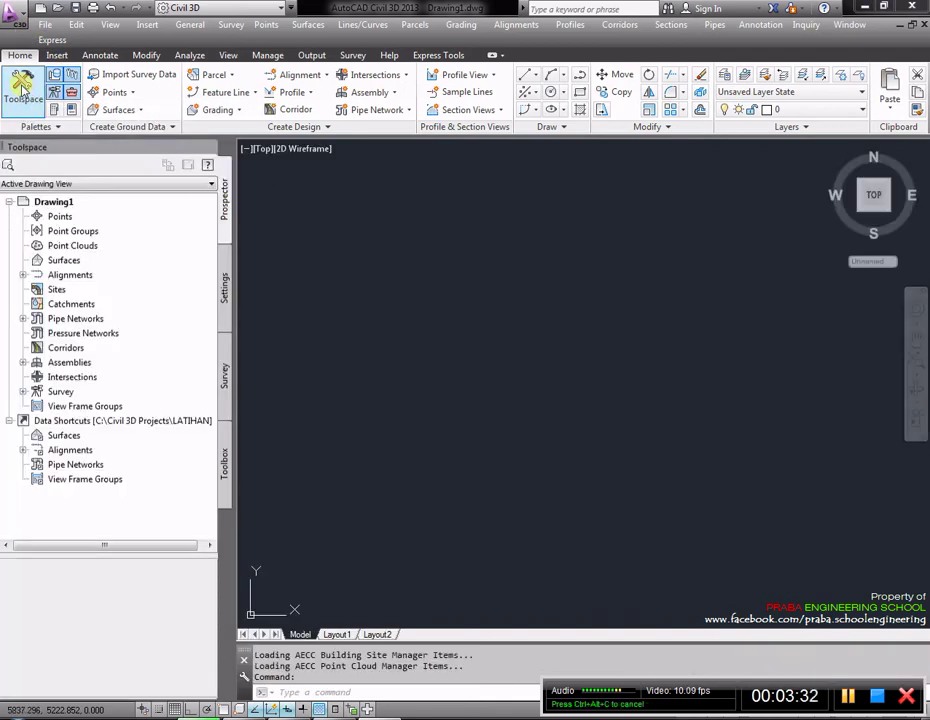
{"action": "left_click", "coordinate": [22, 86]}
{"action": "left_click", "coordinate": [22, 86]}
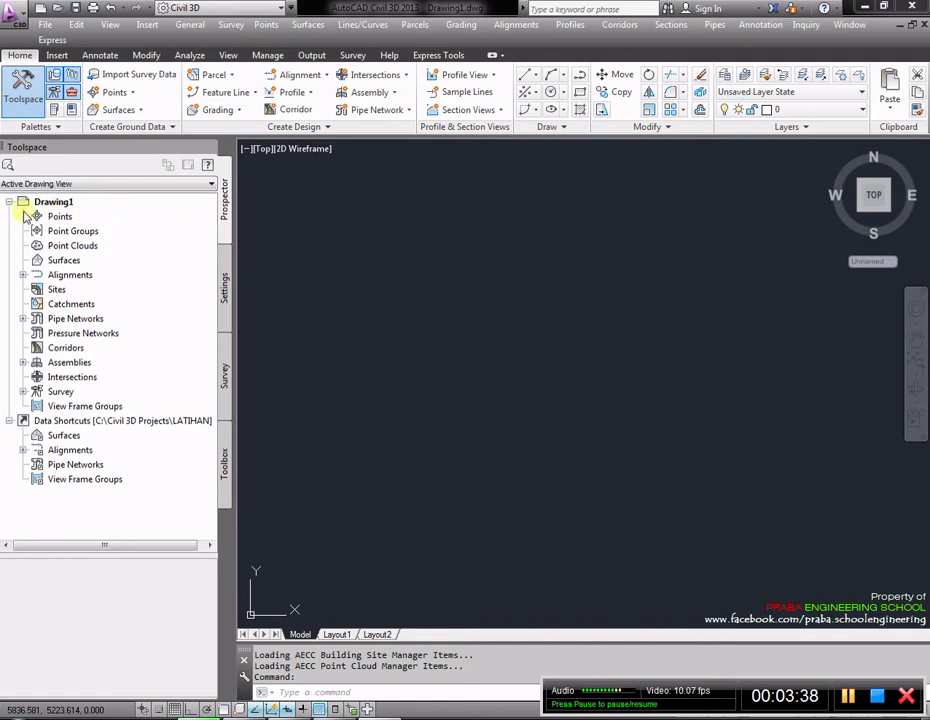
{"action": "left_click_drag", "start_coordinate": [87, 232], "coordinate": [129, 291]}
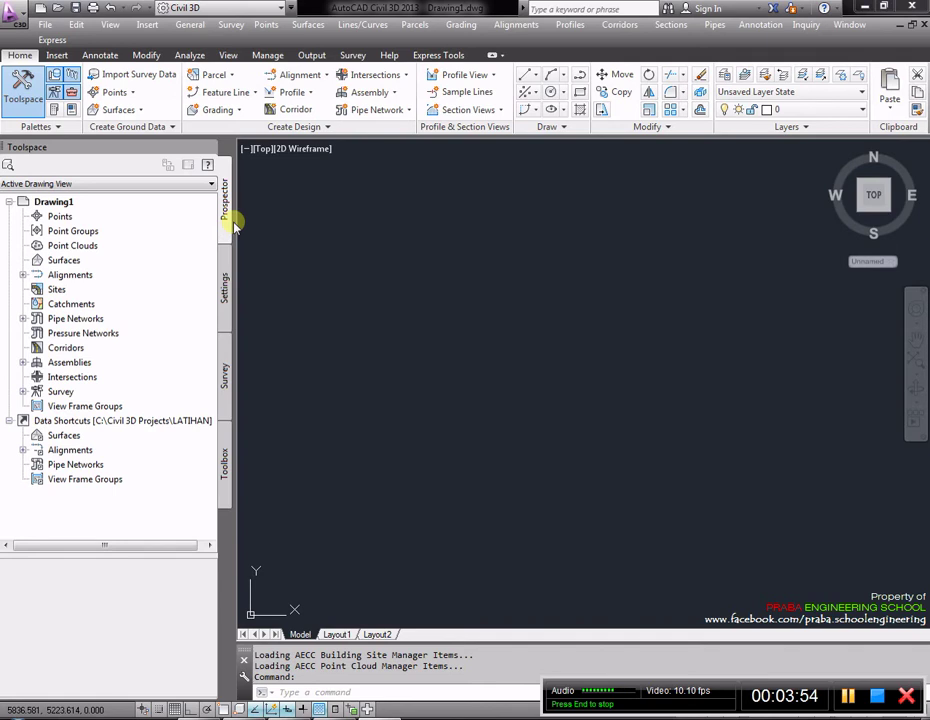
{"action": "left_click", "coordinate": [264, 26]}
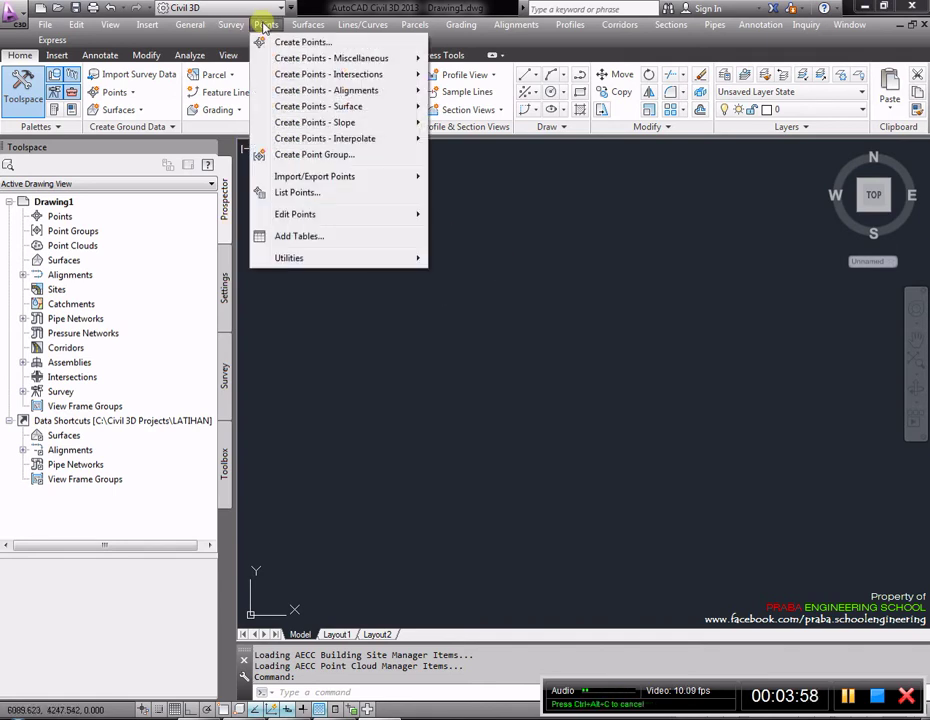
{"action": "left_click", "coordinate": [291, 43]}
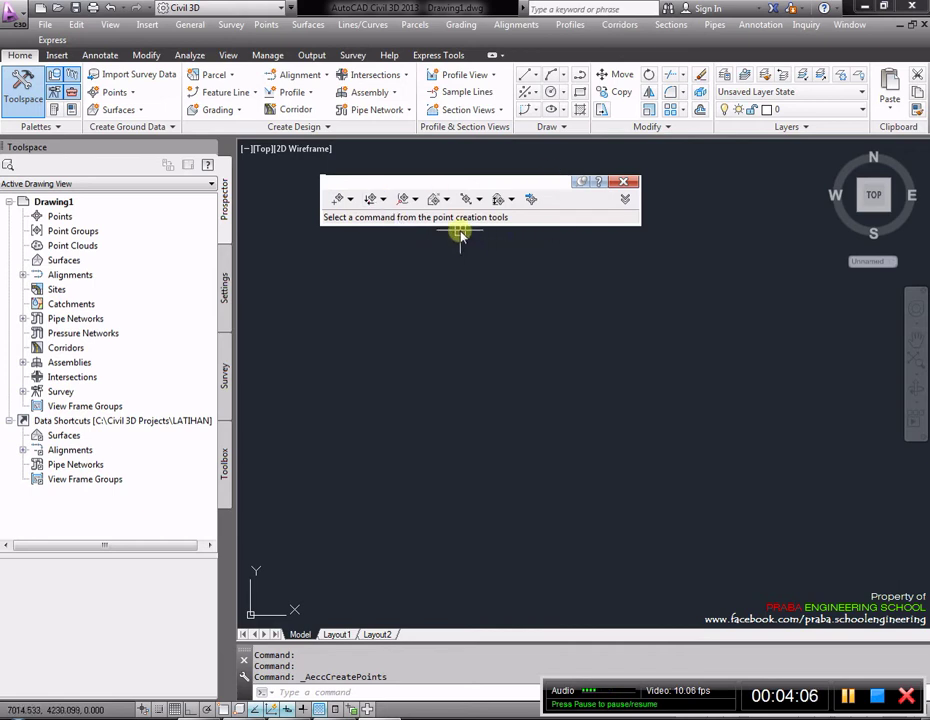
{"action": "left_click", "coordinate": [628, 183]}
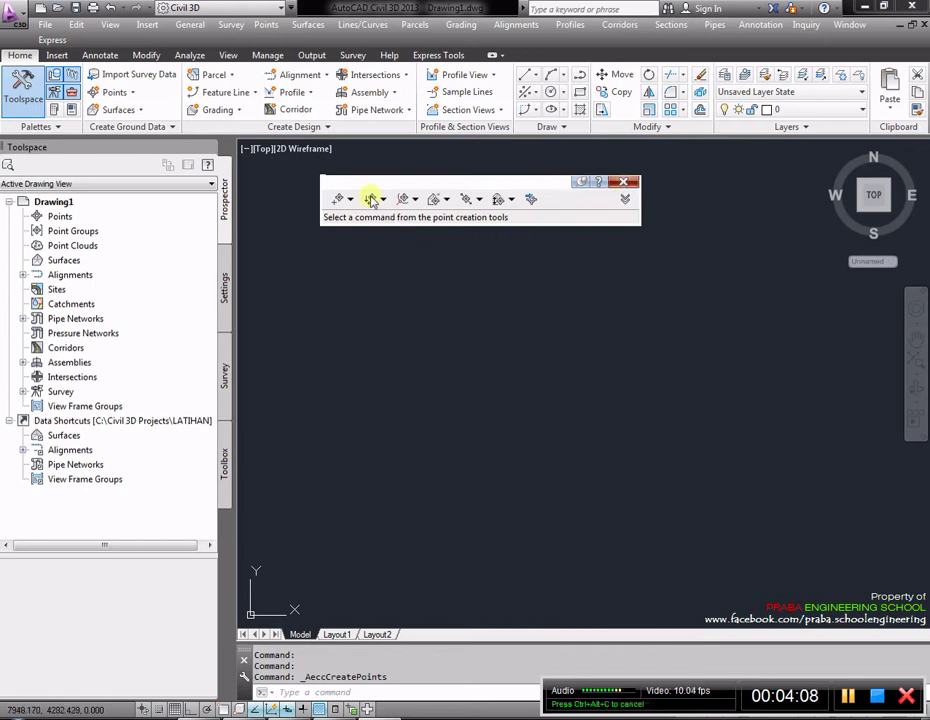
{"action": "left_click", "coordinate": [137, 92]}
{"action": "left_click", "coordinate": [126, 112]}
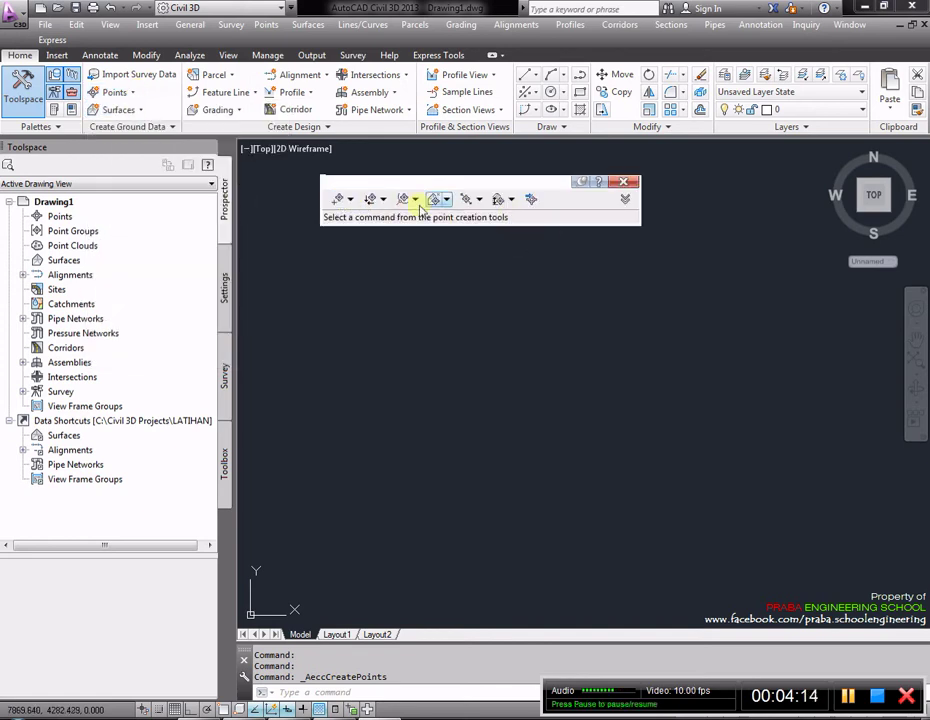
{"action": "left_click", "coordinate": [624, 182]}
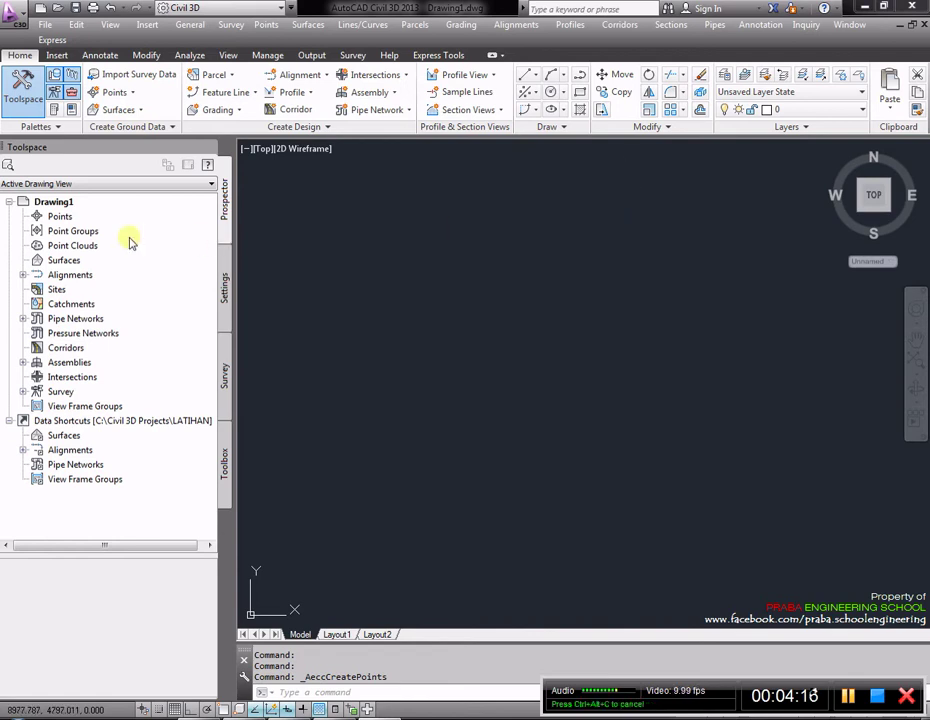
{"action": "right_click", "coordinate": [58, 216]}
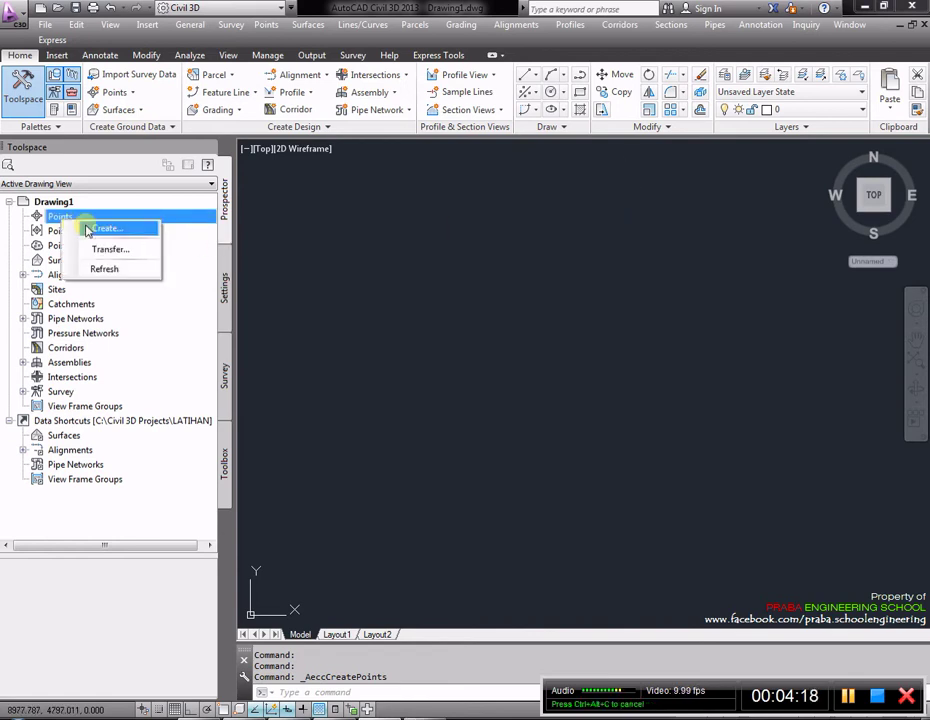
{"action": "left_click", "coordinate": [90, 228]}
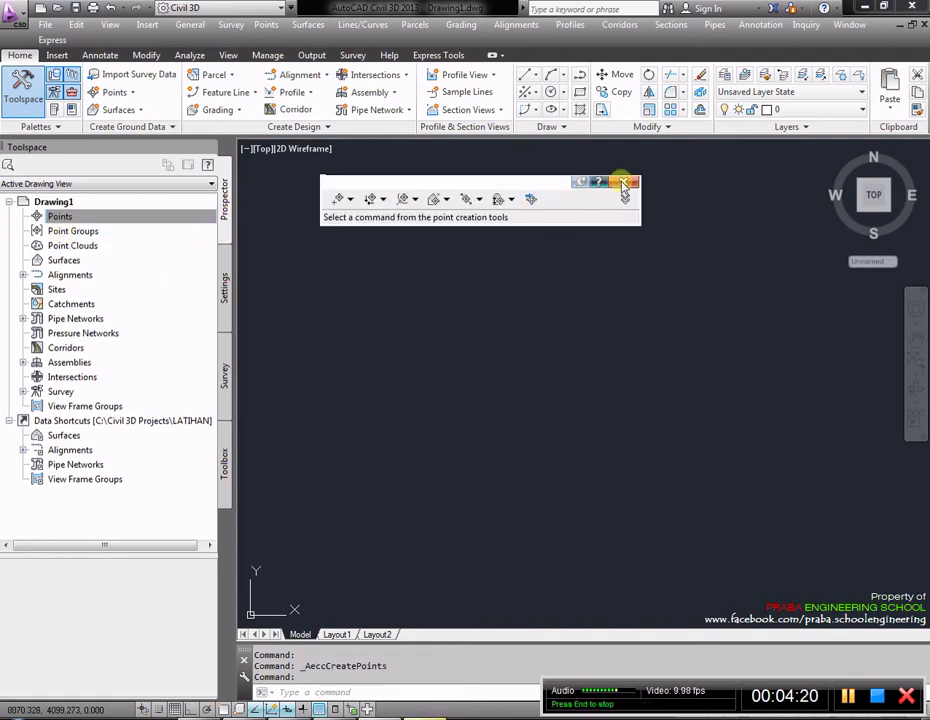
{"action": "left_click", "coordinate": [64, 216]}
{"action": "right_click", "coordinate": [68, 216]}
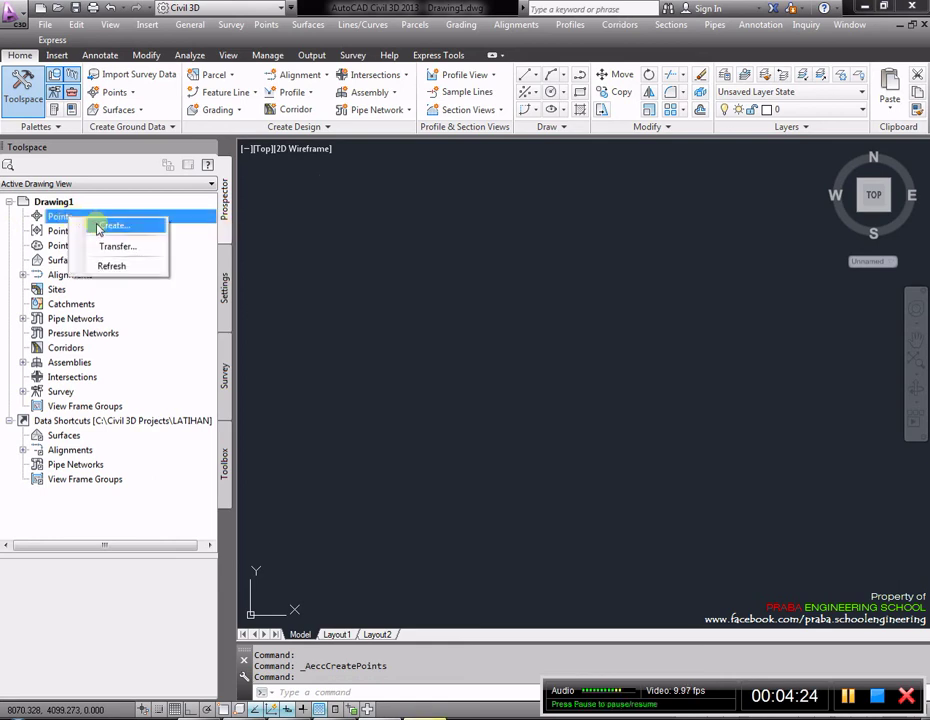
{"action": "left_click", "coordinate": [100, 225]}
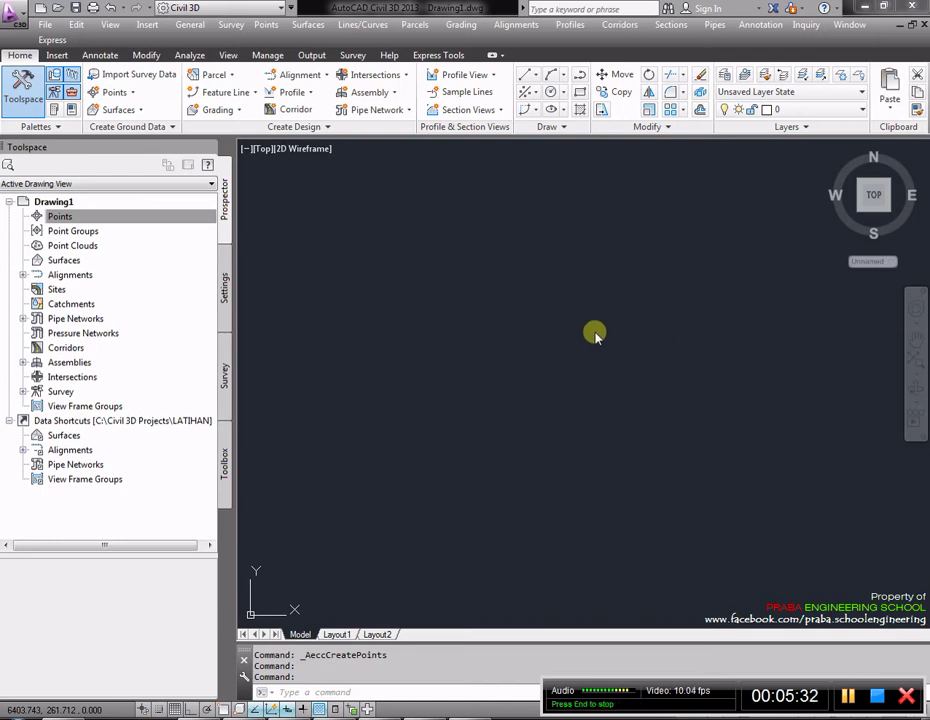
Step: Open the program help and read The Point Object topic, including the illustration of point groups
{"action": "key", "text": "F1"}
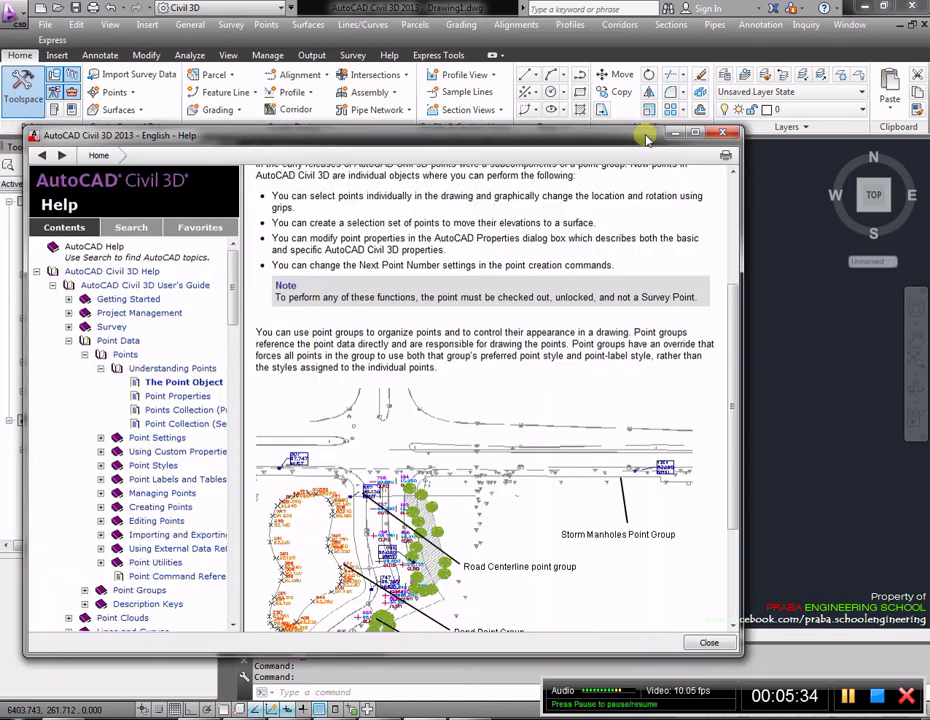
{"action": "left_click_drag", "start_coordinate": [654, 135], "coordinate": [749, 140]}
{"action": "left_click", "coordinate": [787, 133]}
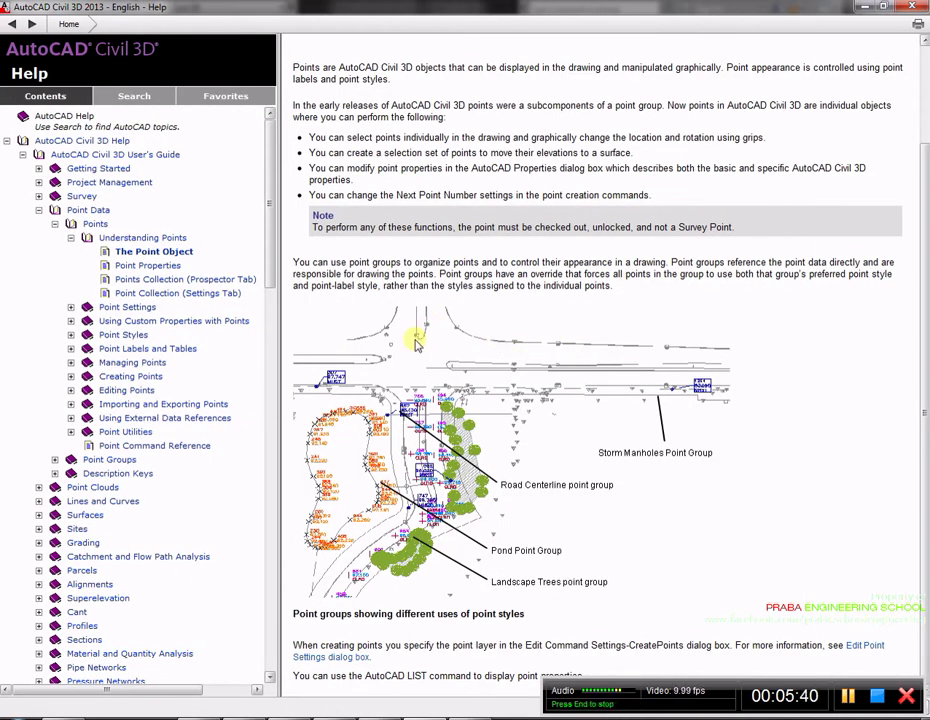
{"action": "scroll", "coordinate": [418, 343], "scroll_direction": "up", "scroll_amount": 2}
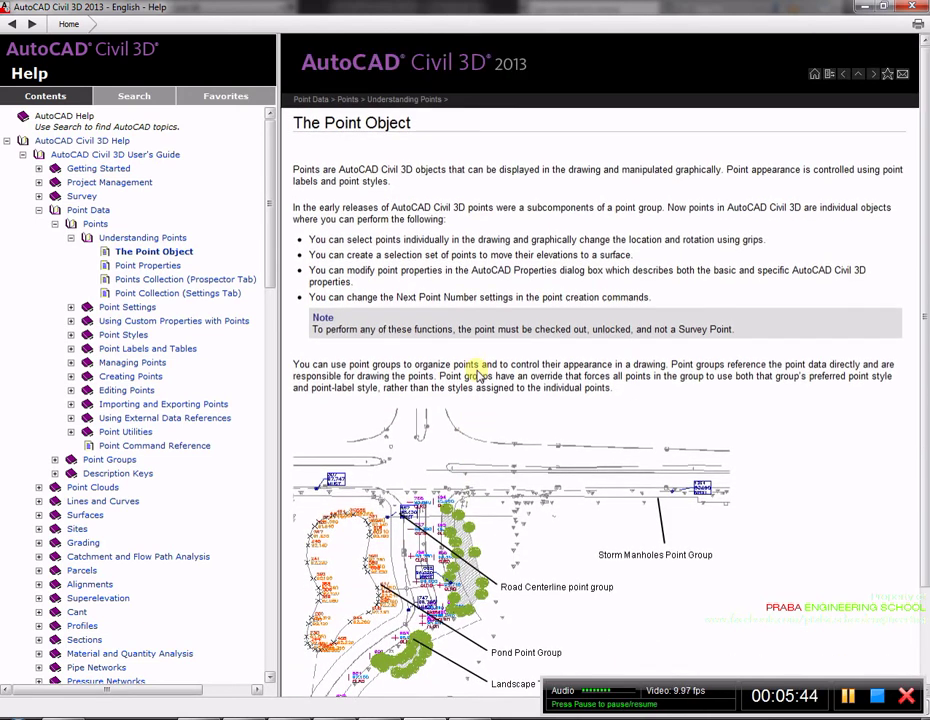
{"action": "scroll", "coordinate": [477, 375], "scroll_direction": "down", "scroll_amount": 3}
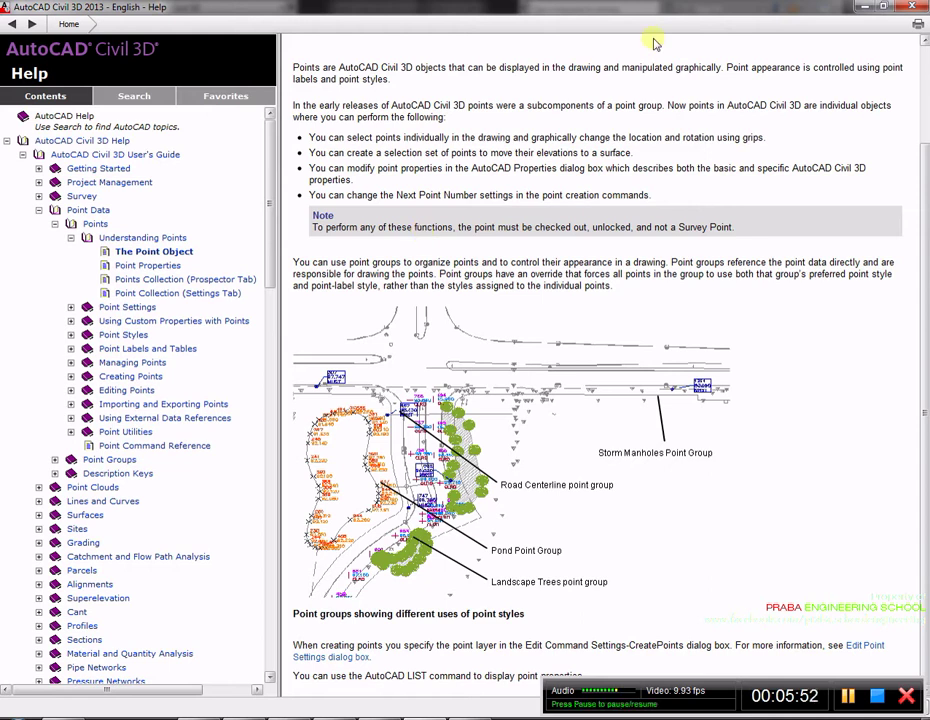
{"action": "left_click_drag", "start_coordinate": [662, 10], "coordinate": [660, 189]}
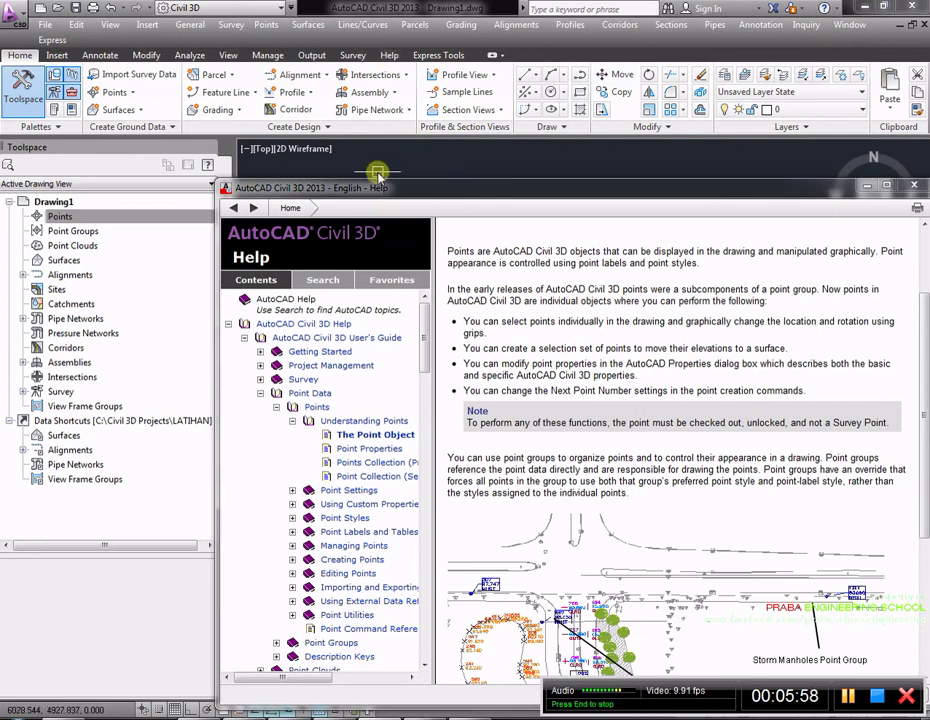
{"action": "mouse_move", "coordinate": [435, 188]}
{"action": "left_mouse_down"}
{"action": "mouse_move", "coordinate": [367, 190]}
{"action": "mouse_move", "coordinate": [380, 133]}
{"action": "mouse_move", "coordinate": [413, 147]}
{"action": "left_mouse_up"}
{"action": "double_click", "coordinate": [413, 147]}
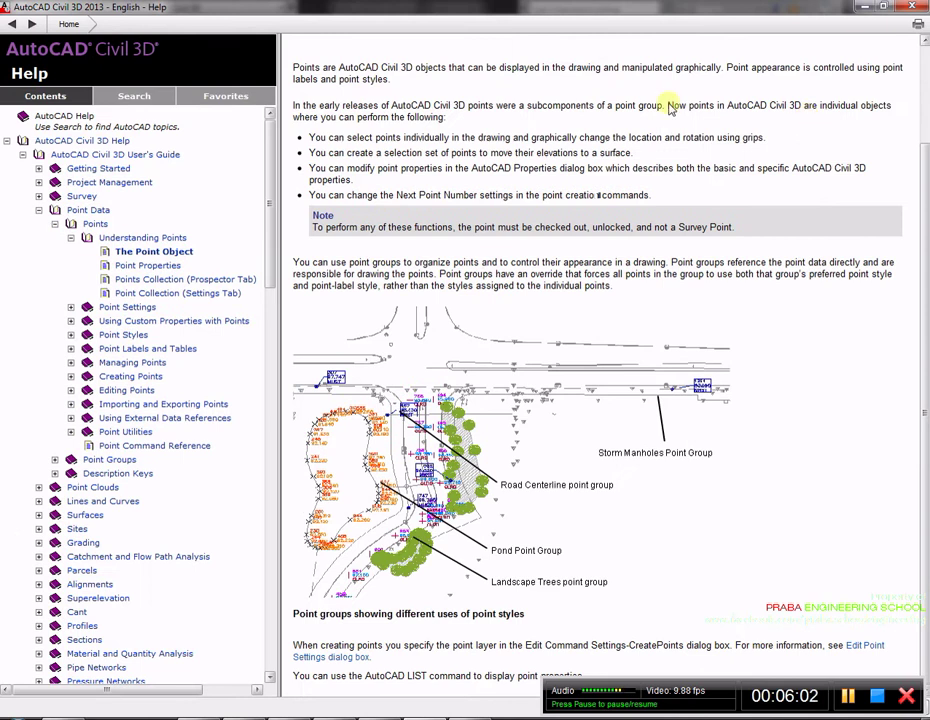
{"action": "left_click_drag", "start_coordinate": [638, 10], "coordinate": [645, 120]}
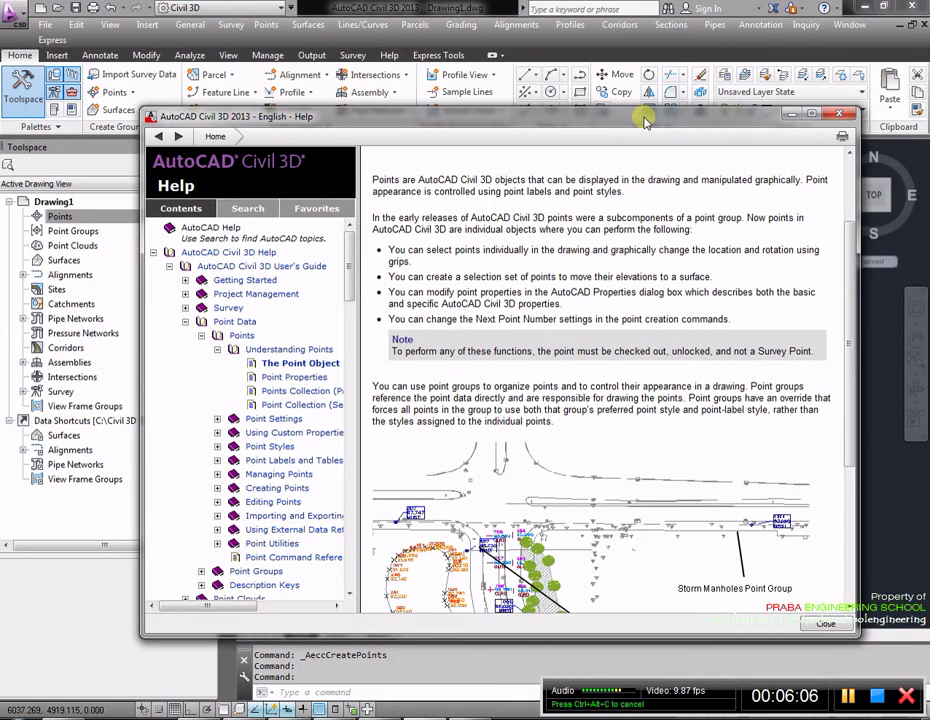
{"action": "scroll", "coordinate": [623, 224], "scroll_direction": "down", "scroll_amount": 2}
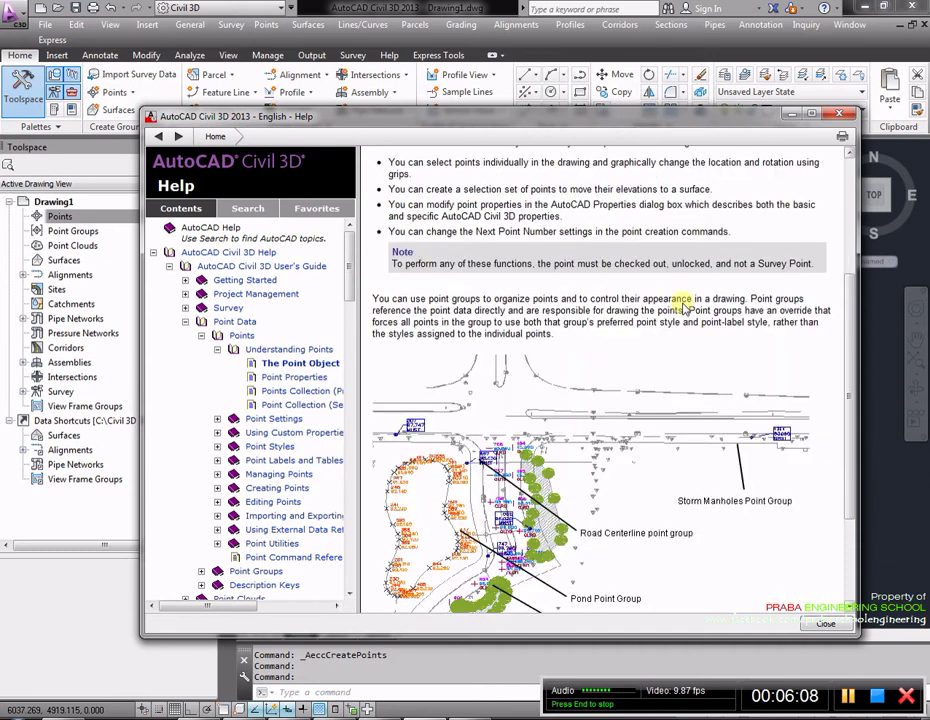
{"action": "scroll", "coordinate": [480, 400], "scroll_direction": "down", "scroll_amount": 1}
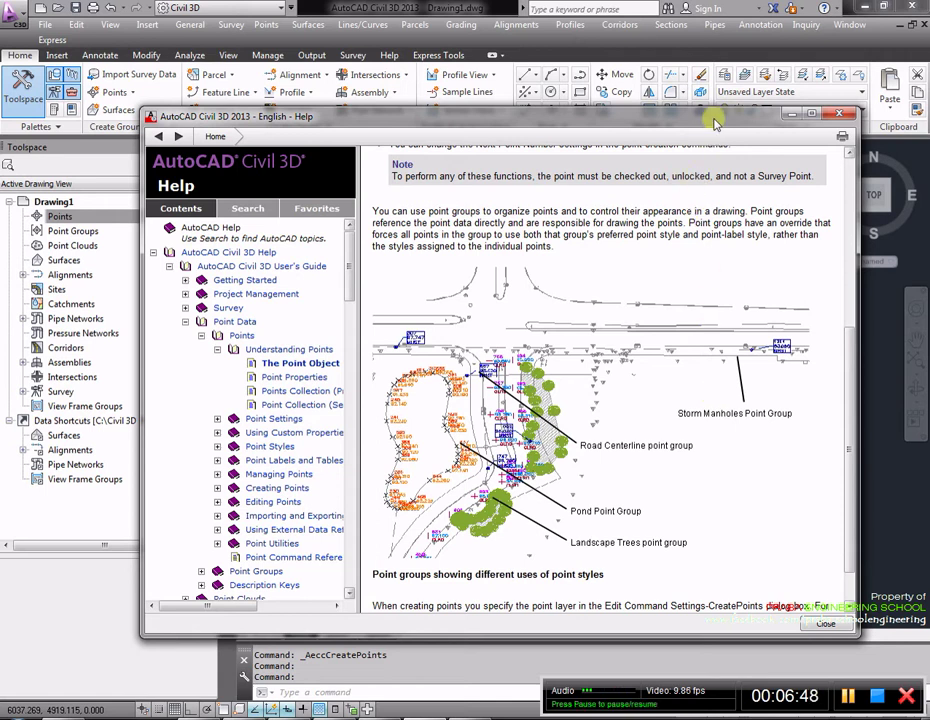
Step: Read the help topics on Point Properties and the two point collections, look through the User's Guide contents, and close the help
{"action": "left_click_drag", "start_coordinate": [716, 119], "coordinate": [736, 96]}
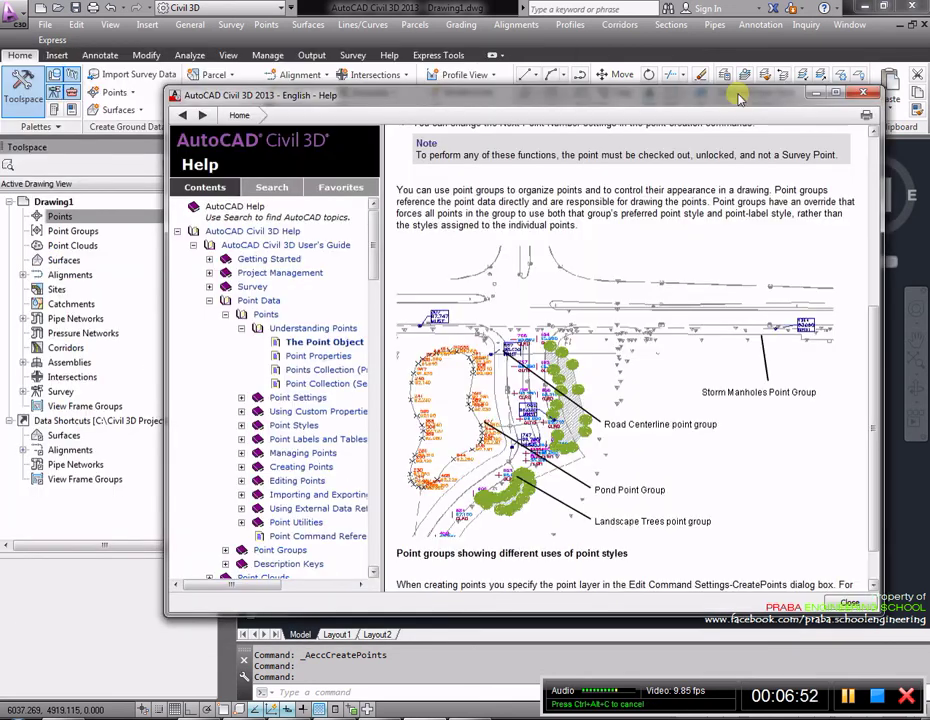
{"action": "left_click", "coordinate": [345, 342]}
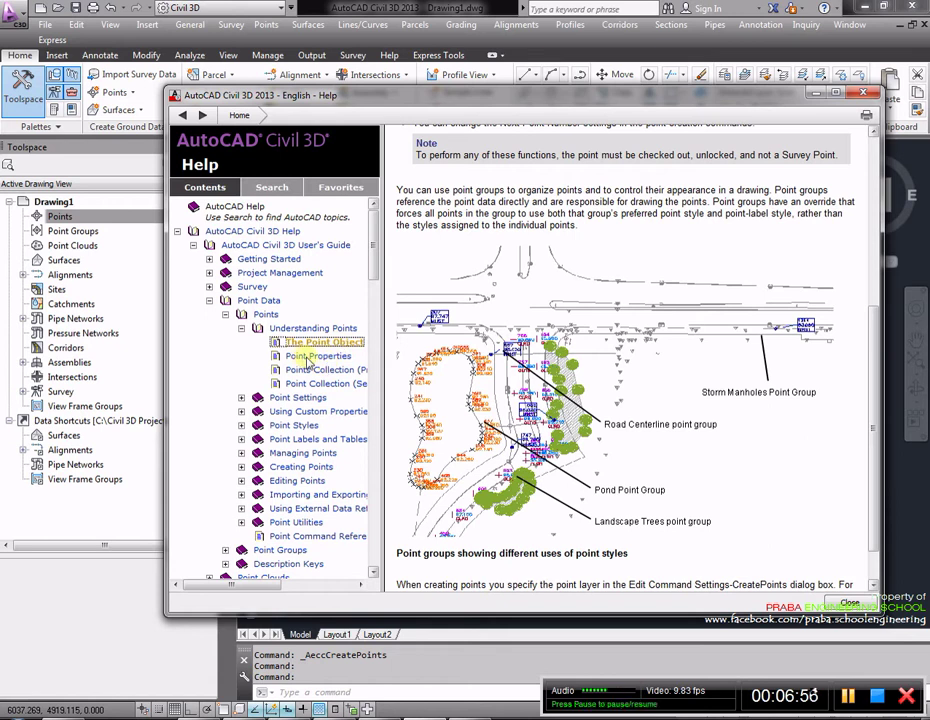
{"action": "left_click", "coordinate": [305, 356]}
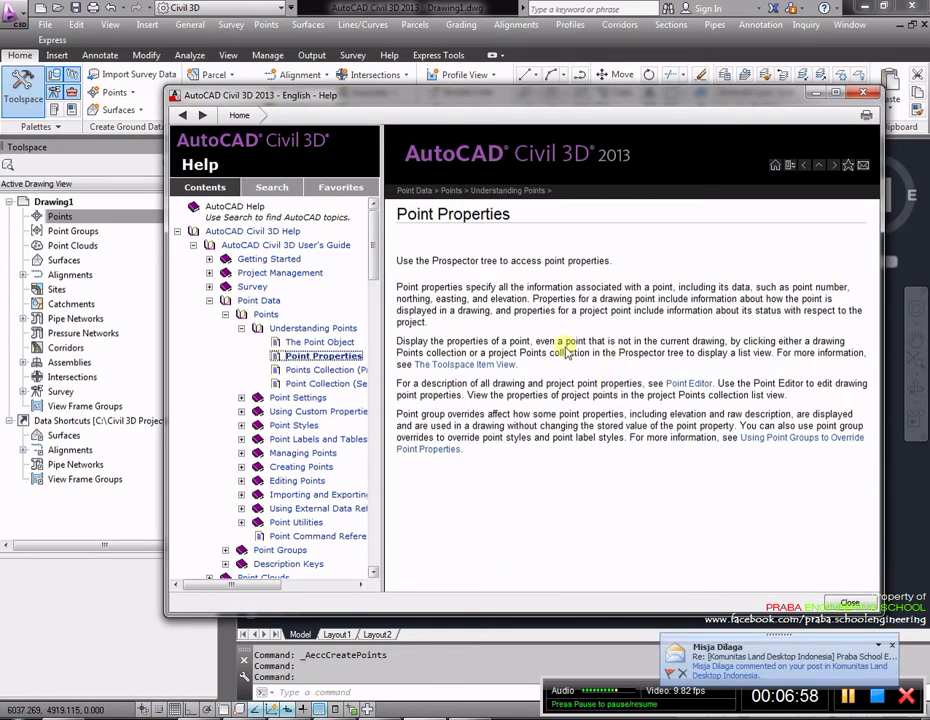
{"action": "left_click", "coordinate": [318, 369]}
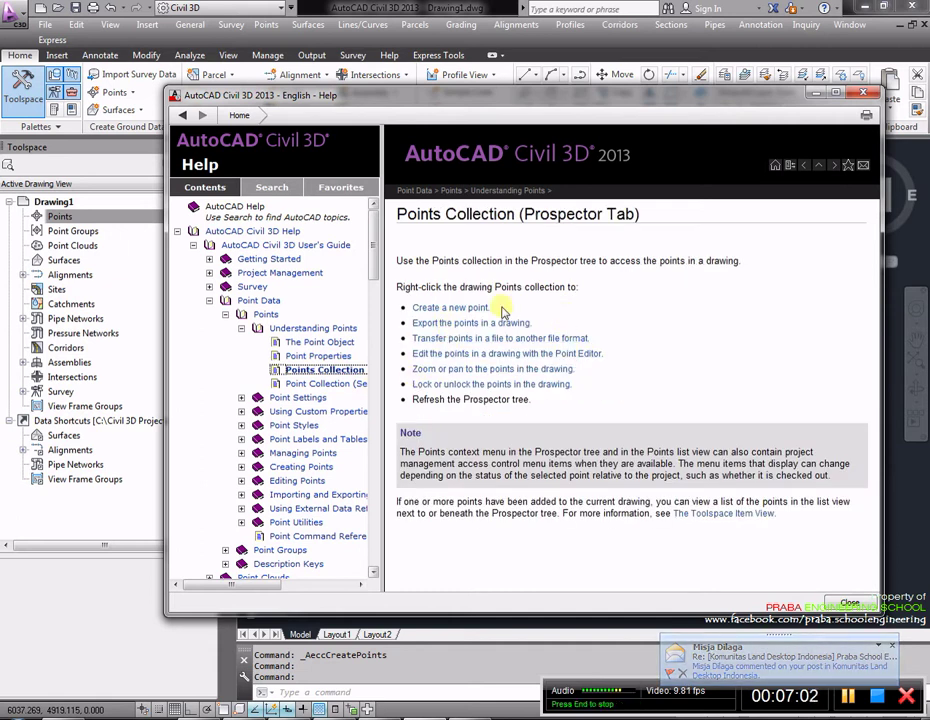
{"action": "left_click", "coordinate": [298, 384]}
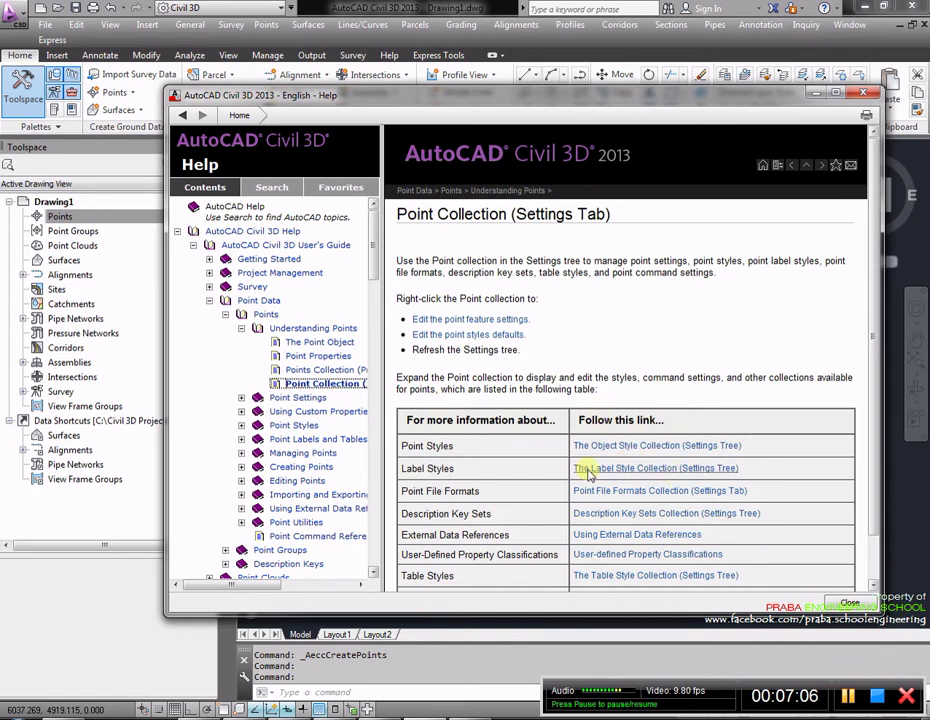
{"action": "left_click", "coordinate": [209, 300]}
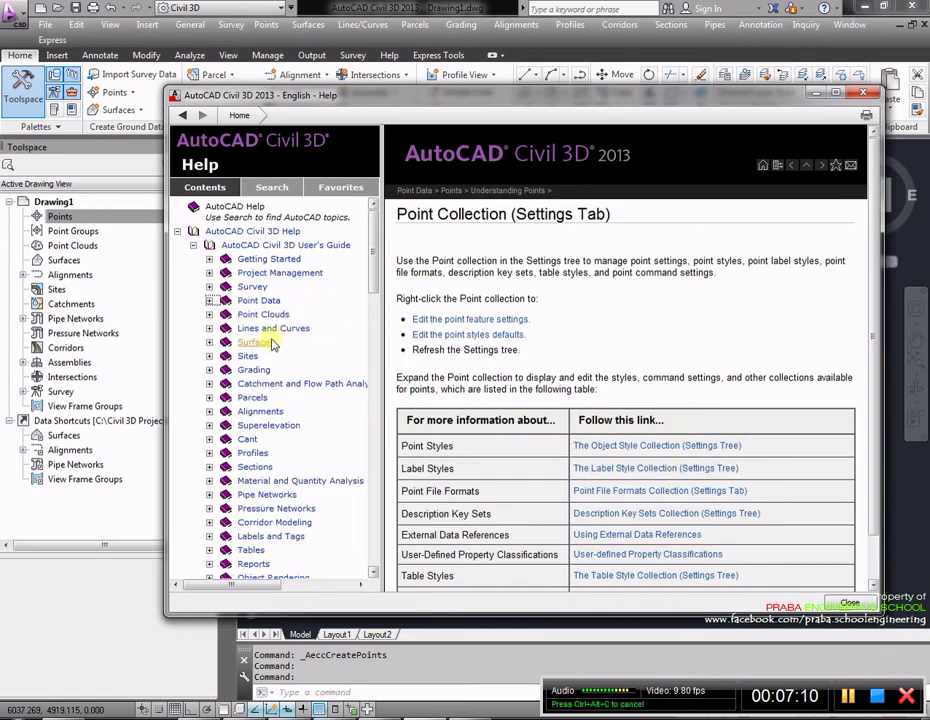
{"action": "scroll", "coordinate": [267, 513], "scroll_direction": "down", "scroll_amount": 1}
{"action": "scroll", "coordinate": [270, 508], "scroll_direction": "down", "scroll_amount": 5}
{"action": "scroll", "coordinate": [290, 452], "scroll_direction": "up", "scroll_amount": 6}
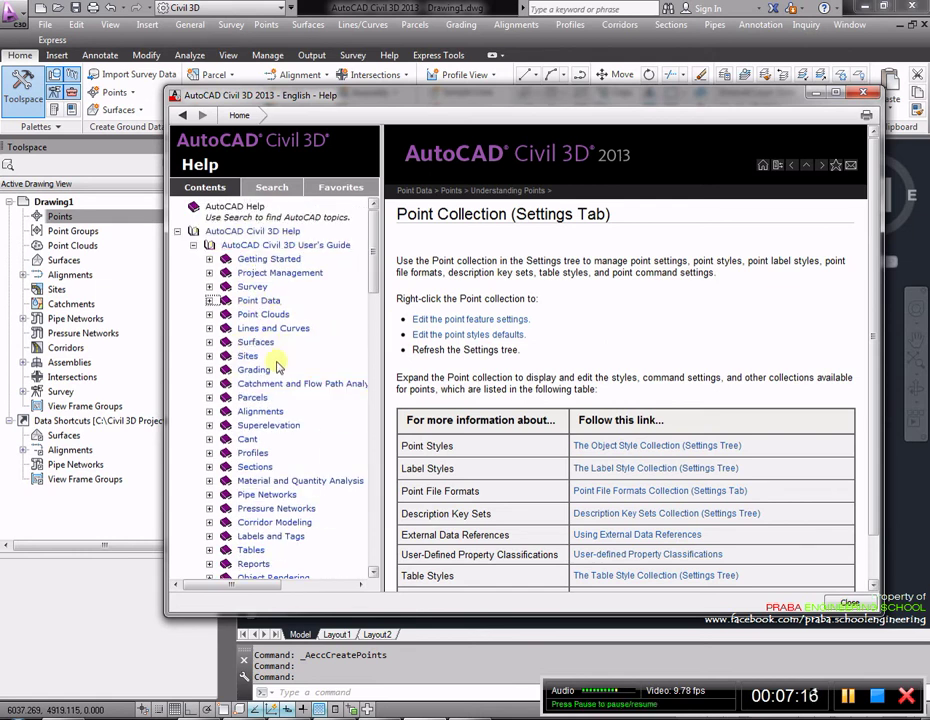
{"action": "left_click", "coordinate": [863, 93]}
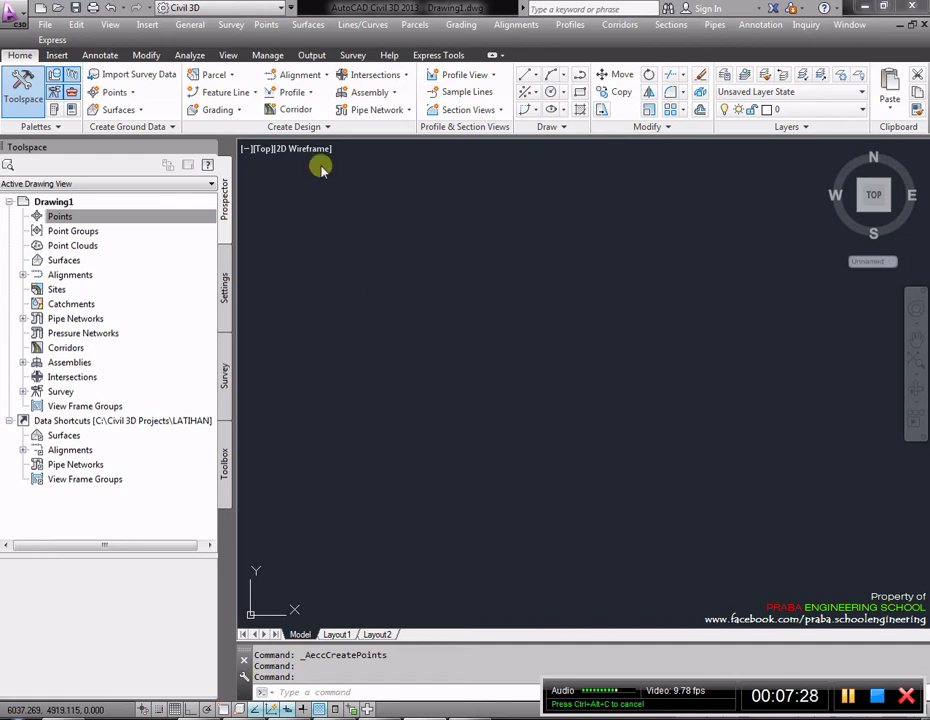
Step: Open the Create Points toolbar with the point creation tools
{"action": "left_click", "coordinate": [272, 27]}
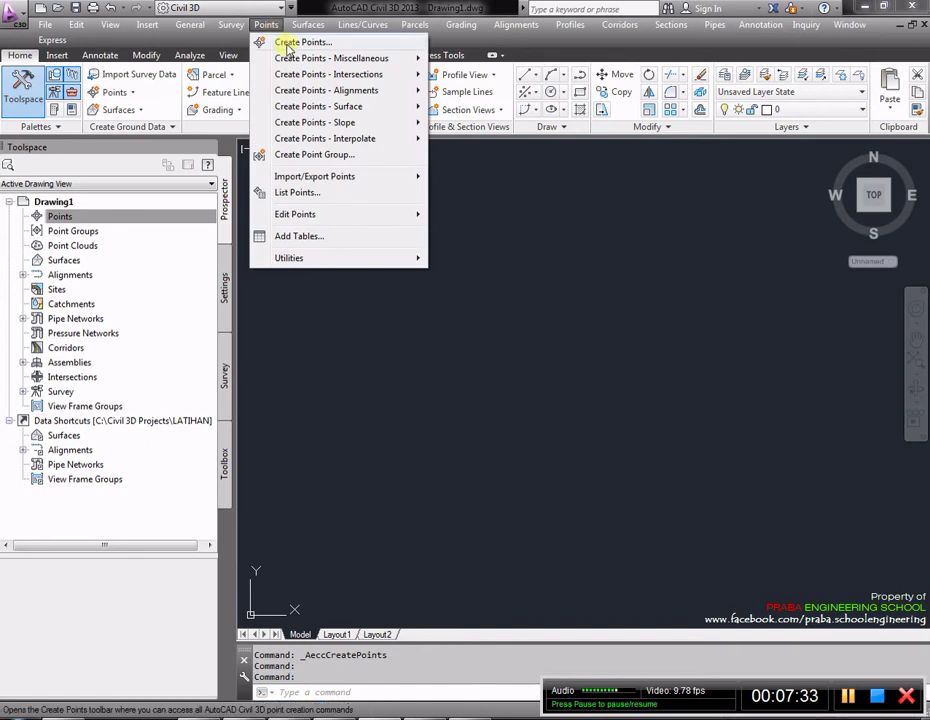
{"action": "left_click", "coordinate": [289, 43]}
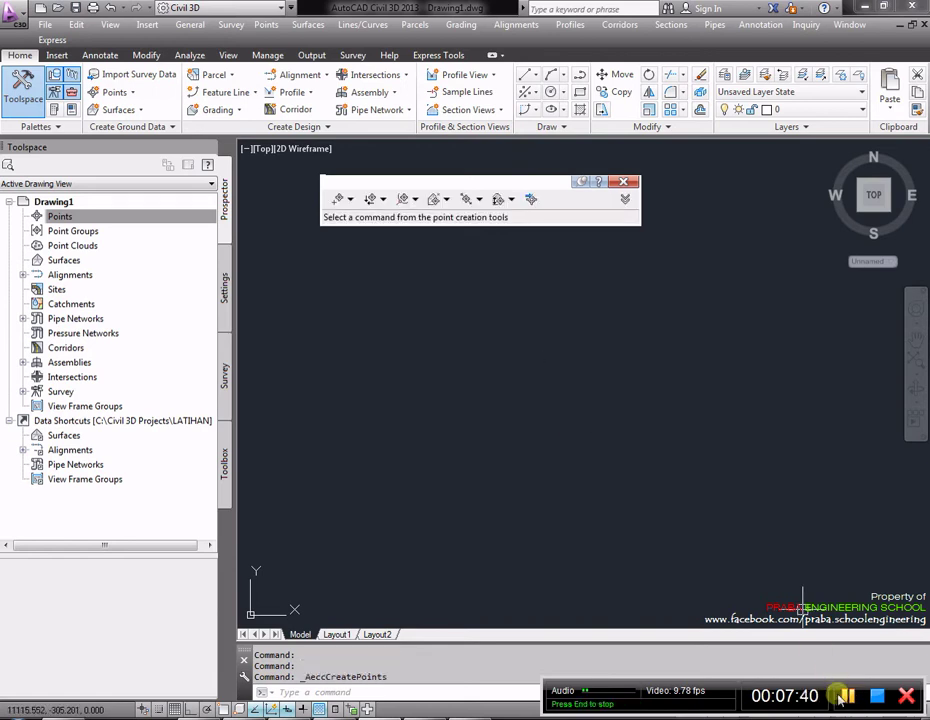
Step: Create one point manually in the drawing area with description S and elevation 5, and end the command
{"action": "left_click", "coordinate": [351, 199]}
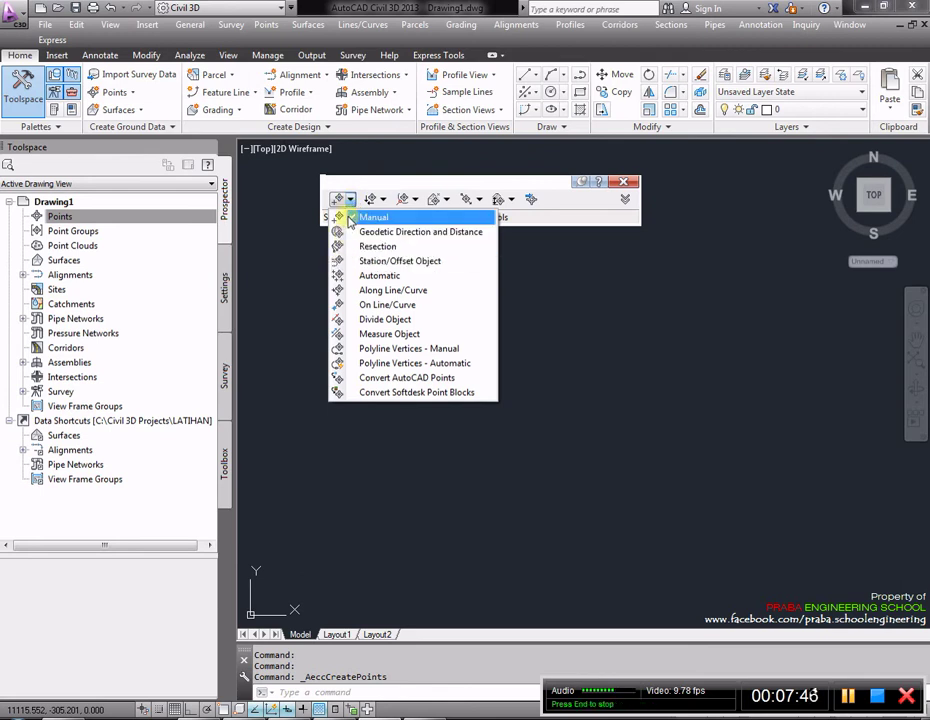
{"action": "left_click", "coordinate": [372, 217]}
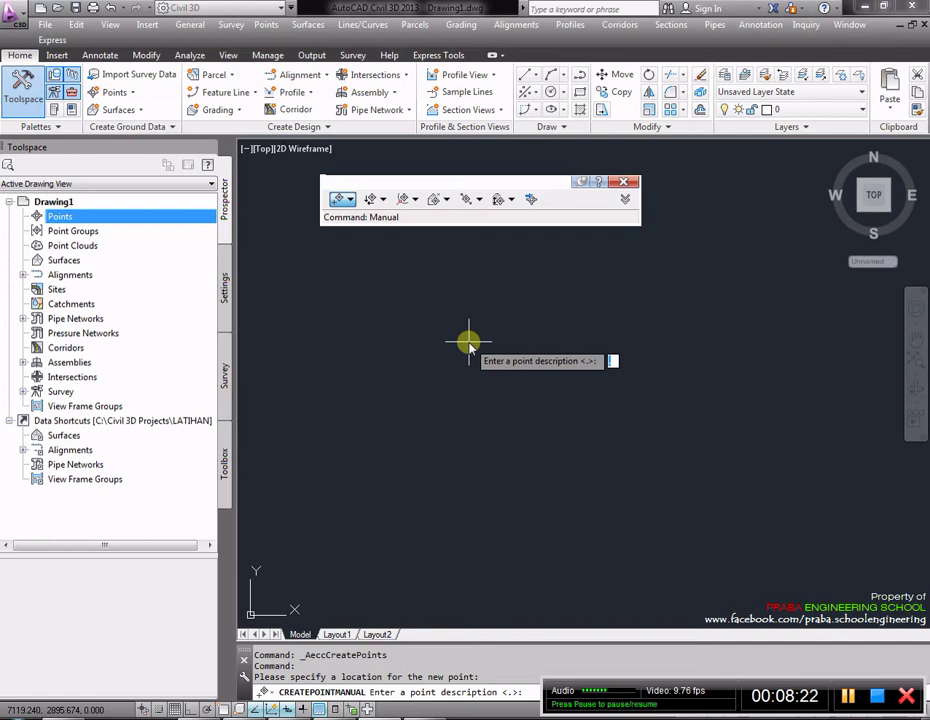
{"action": "type", "text": "S"}
{"action": "key", "text": "Return"}
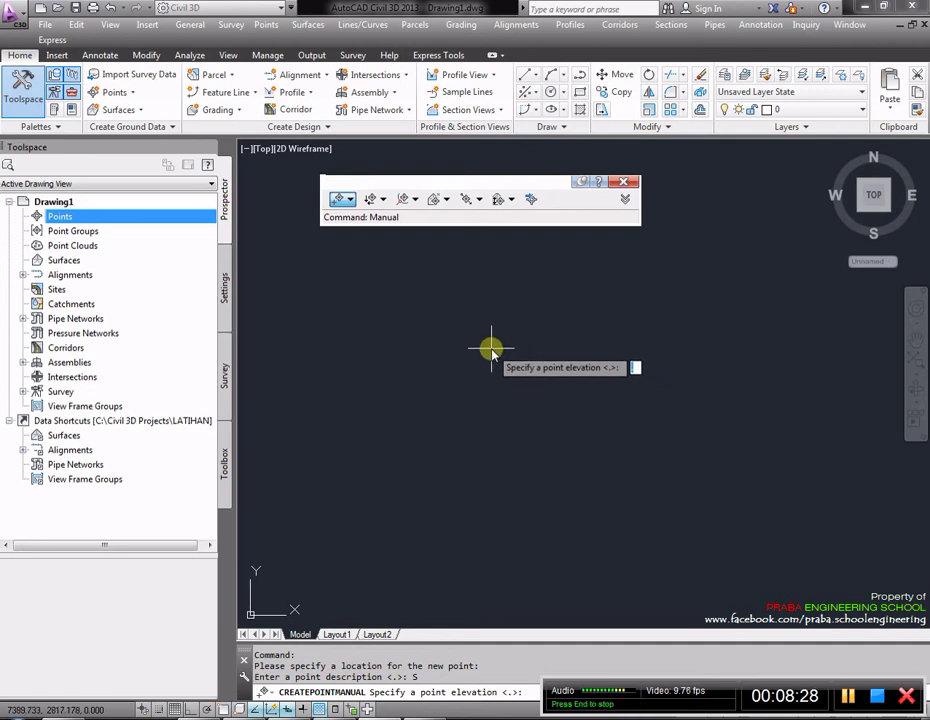
{"action": "type", "text": "5"}
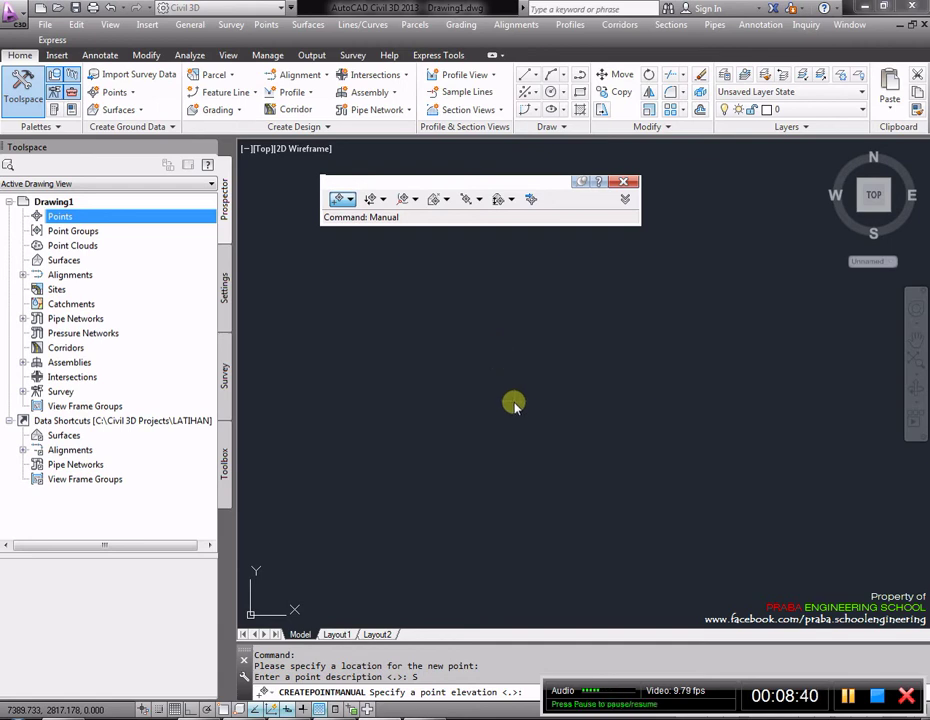
{"action": "key", "text": "Return"}
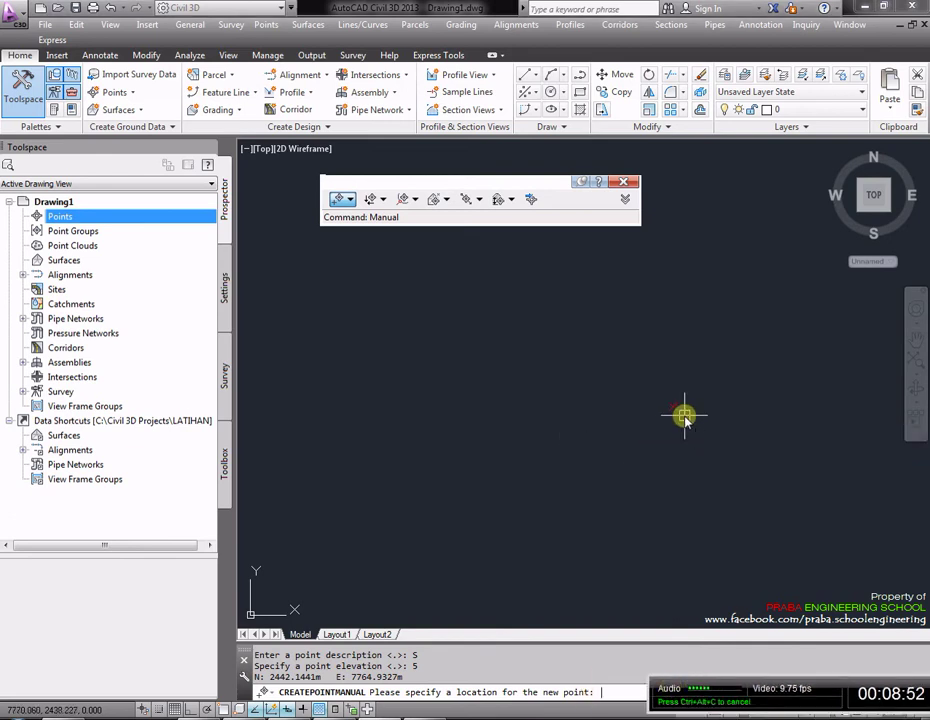
{"action": "key", "text": "Escape"}
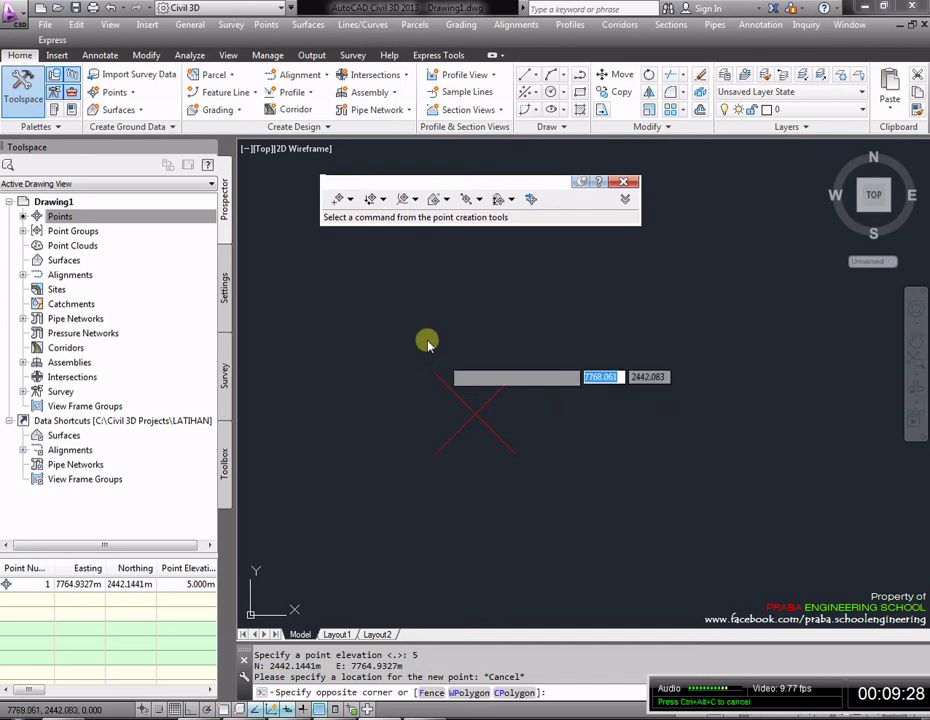
Step: Select the manually created point in the drawing and erase it
{"action": "left_click", "coordinate": [546, 415]}
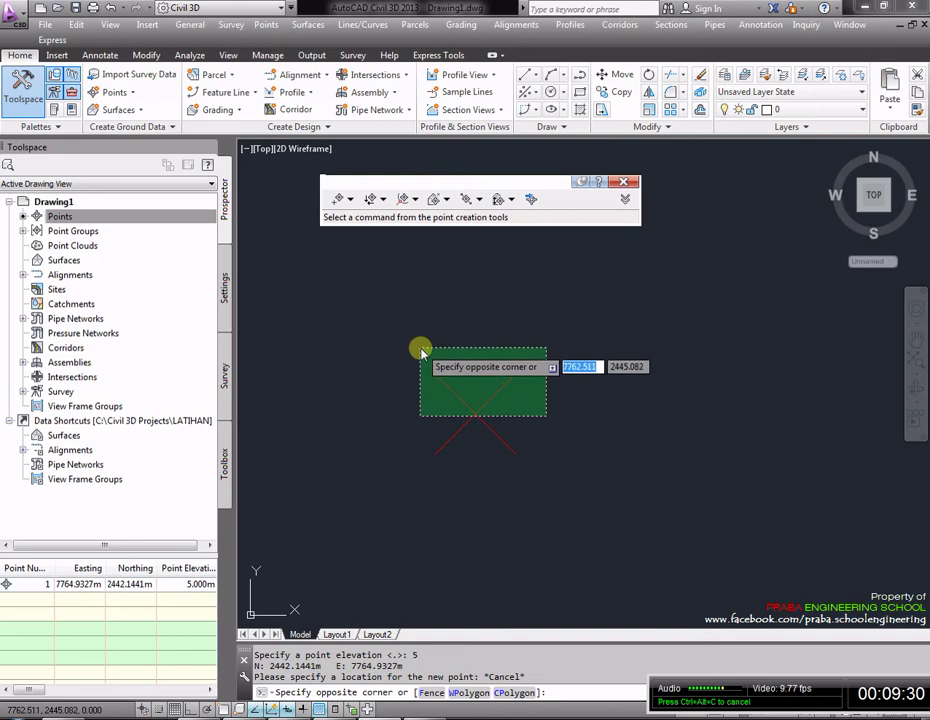
{"action": "key", "text": "Escape"}
{"action": "left_click", "coordinate": [457, 348]}
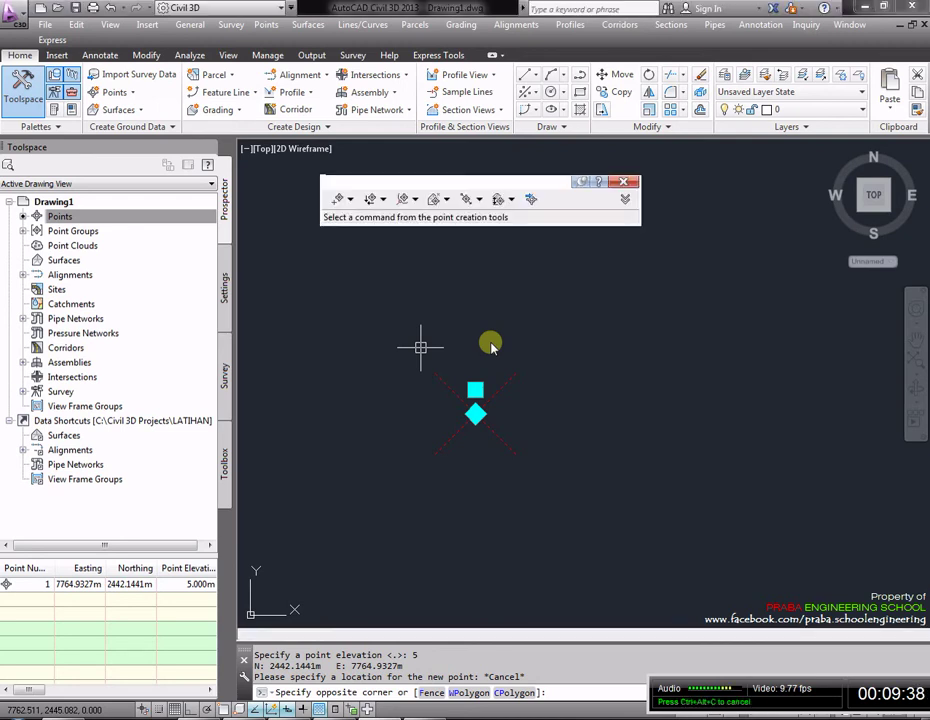
{"action": "left_click", "coordinate": [490, 345]}
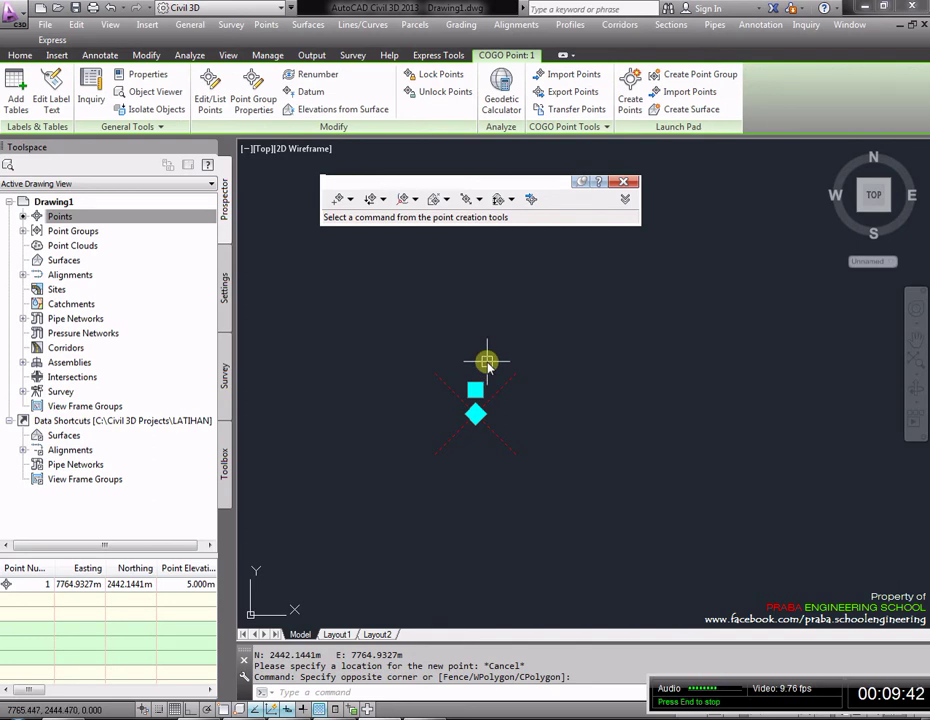
{"action": "key", "text": "Delete"}
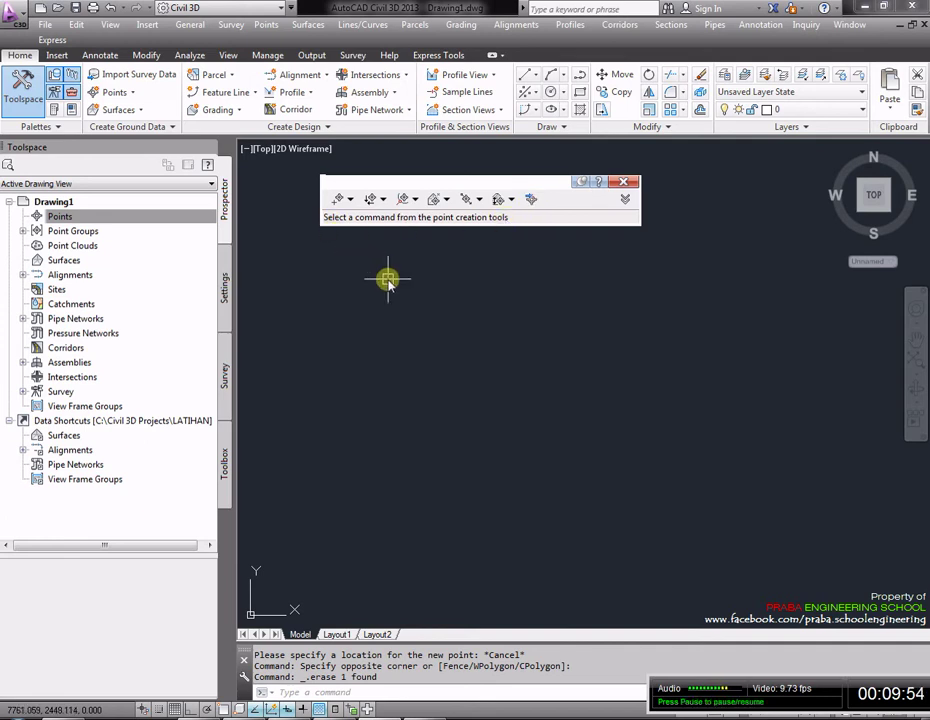
Step: Start Import Points and browse for a source file in the point folder under BAHAN KURSUS on drive D
{"action": "left_click", "coordinate": [531, 201]}
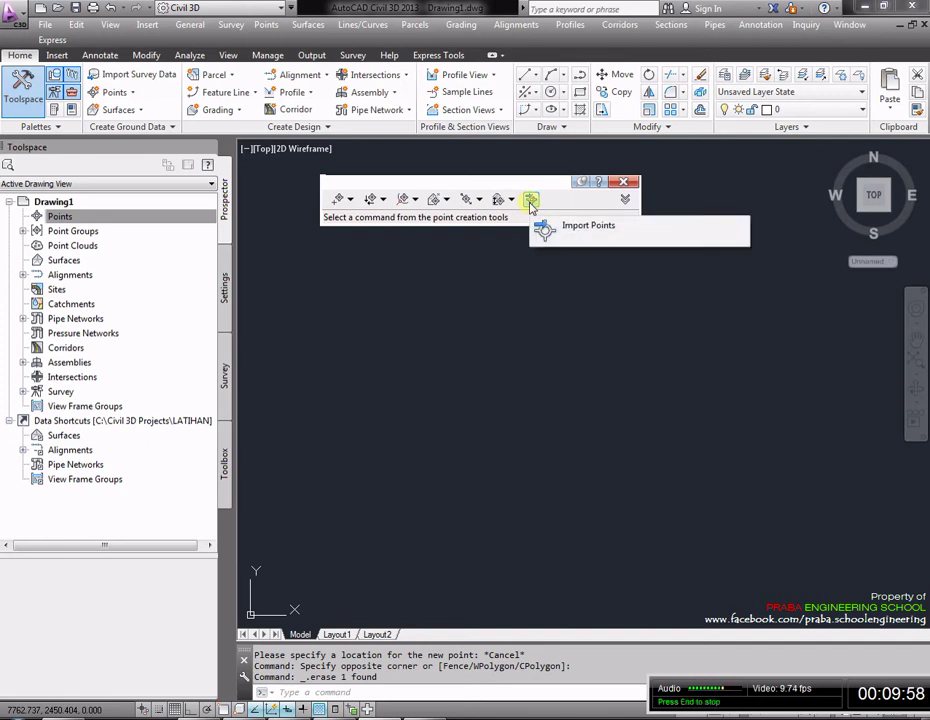
{"action": "left_click", "coordinate": [531, 202]}
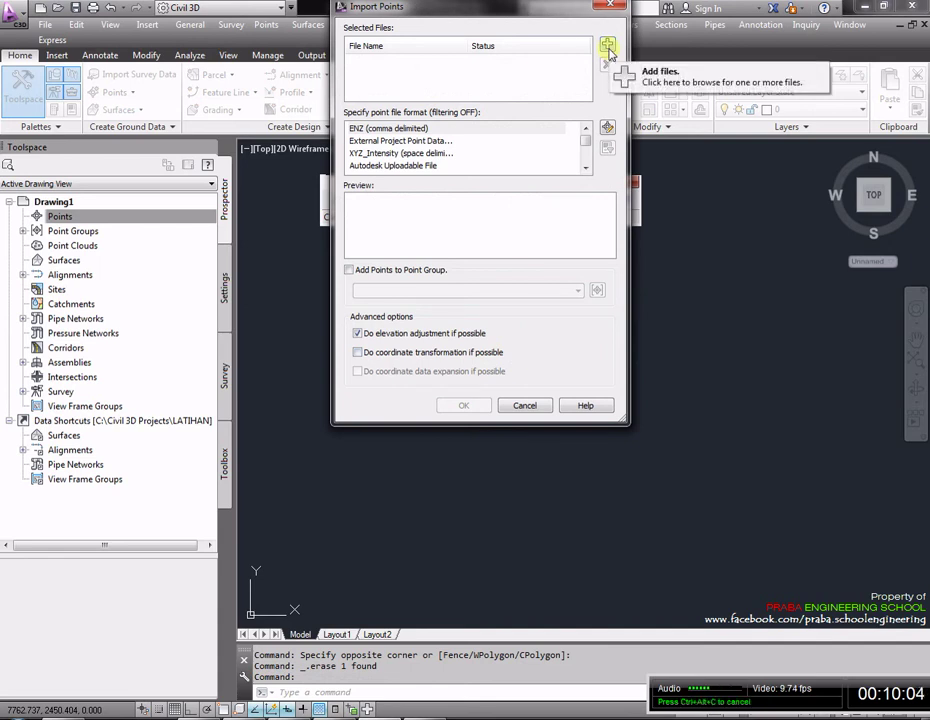
{"action": "left_click", "coordinate": [607, 47]}
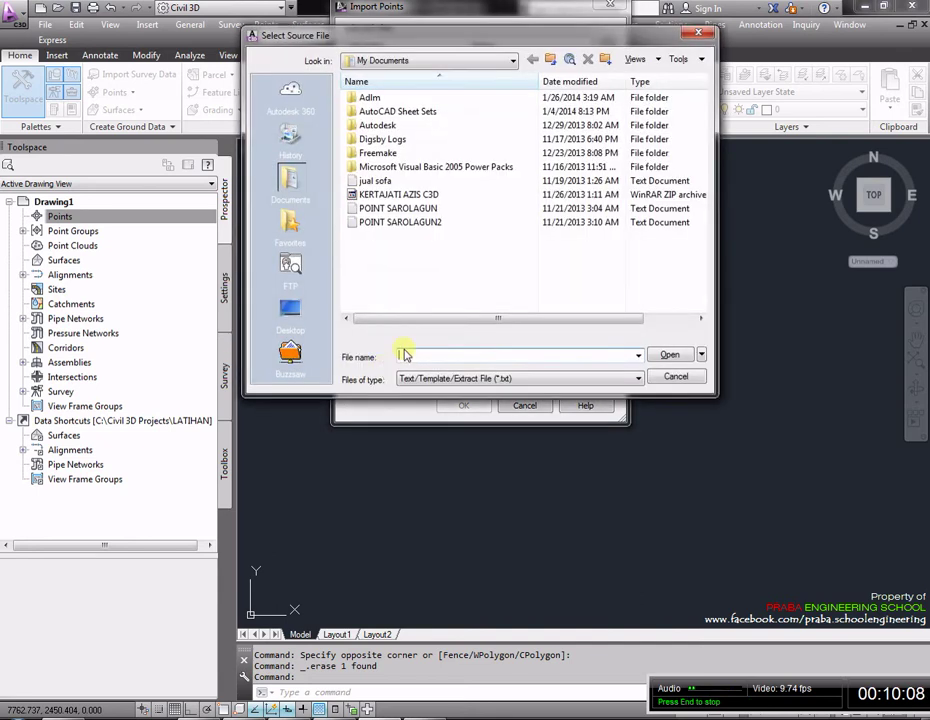
{"action": "left_click", "coordinate": [433, 62]}
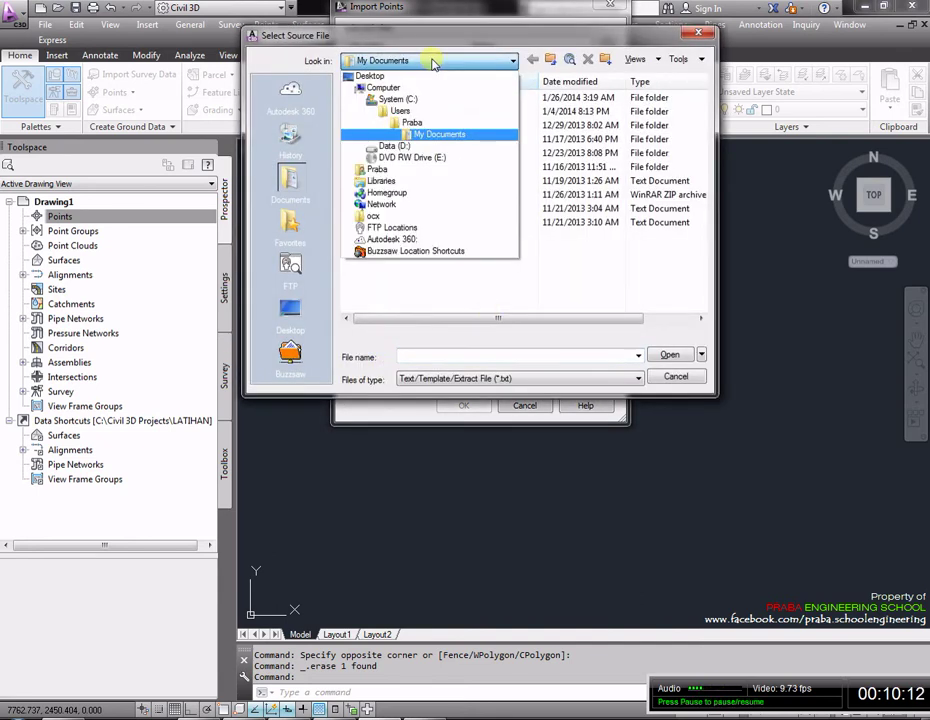
{"action": "left_click", "coordinate": [410, 146]}
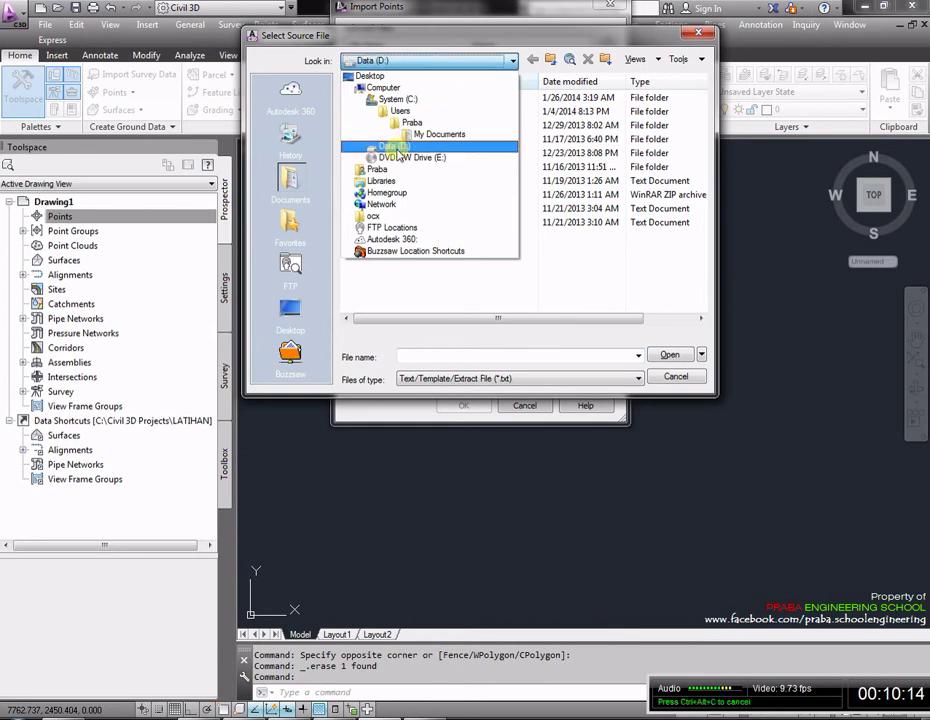
{"action": "double_click", "coordinate": [420, 112]}
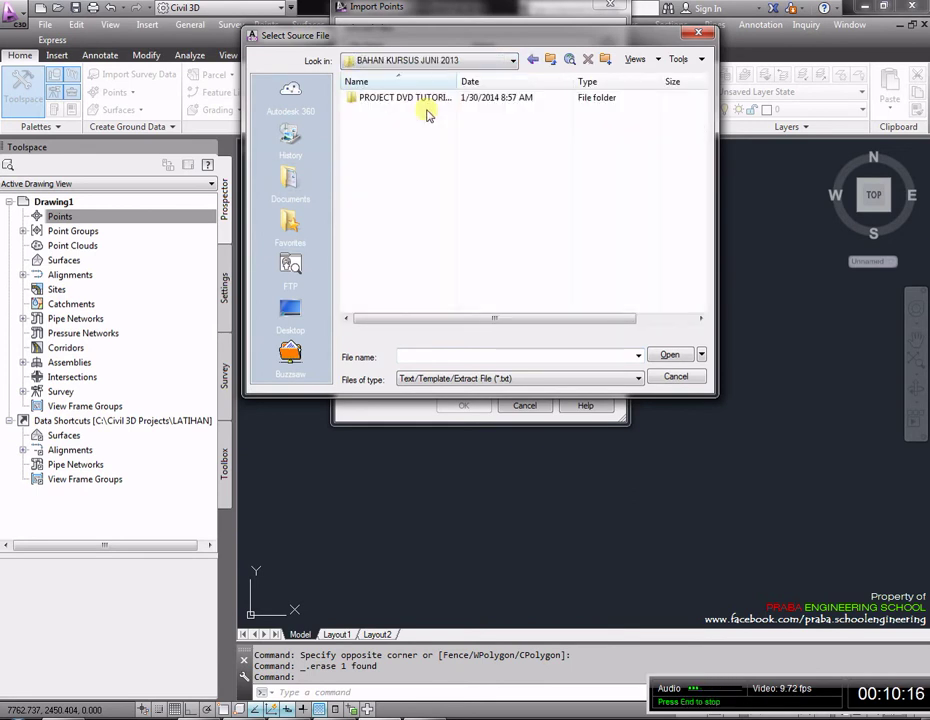
{"action": "left_click", "coordinate": [550, 61]}
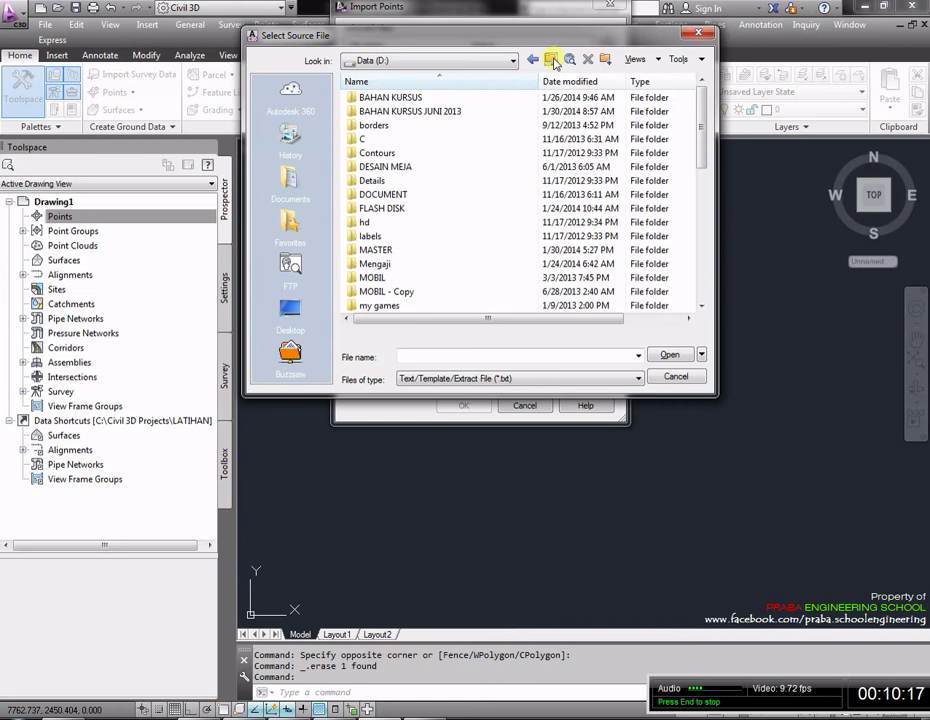
{"action": "double_click", "coordinate": [395, 98]}
{"action": "double_click", "coordinate": [369, 125]}
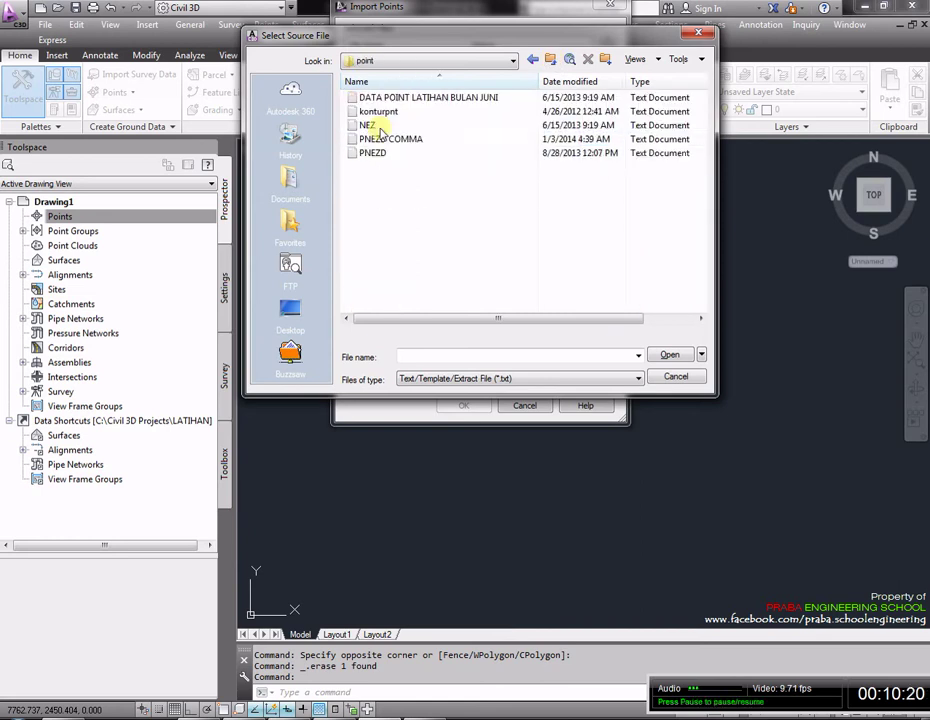
Step: Pick the PNEZD text file in the point folder and open it in Notepad
{"action": "left_click", "coordinate": [376, 153]}
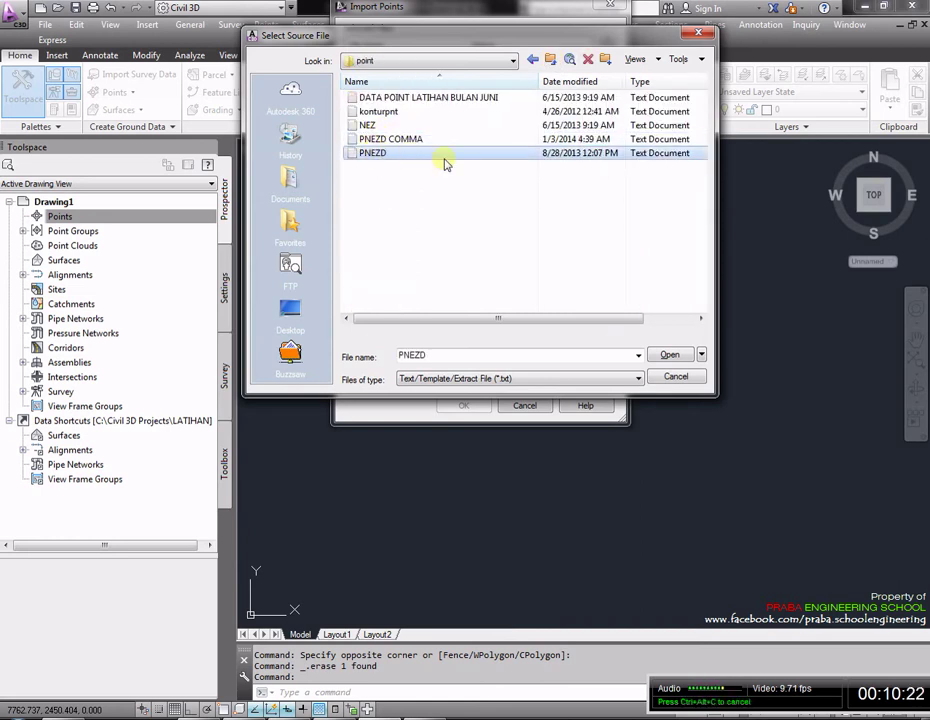
{"action": "left_click", "coordinate": [408, 125]}
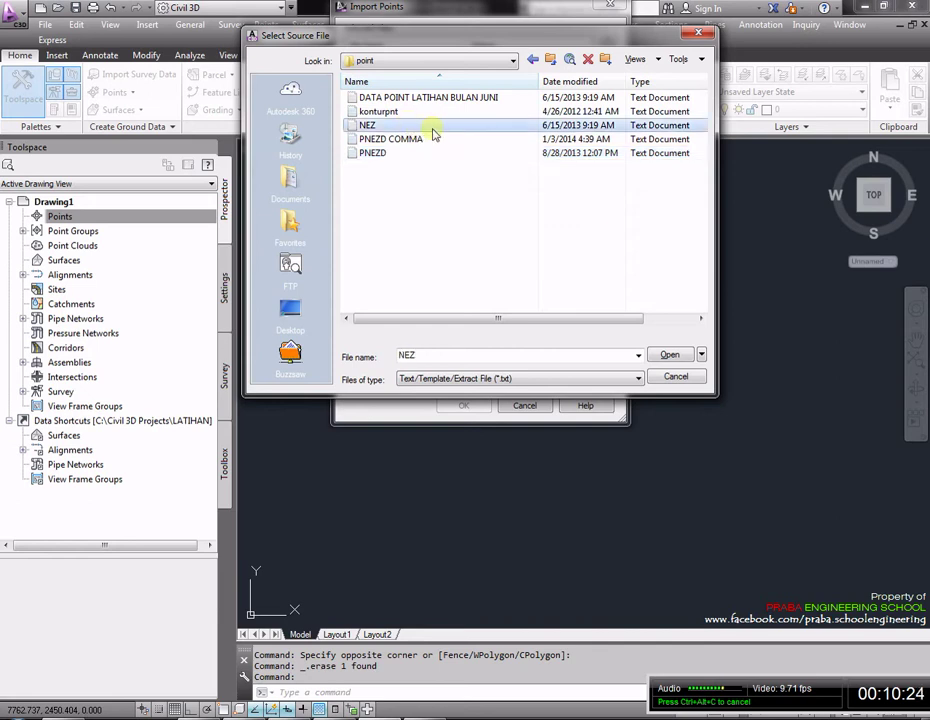
{"action": "left_click", "coordinate": [397, 153]}
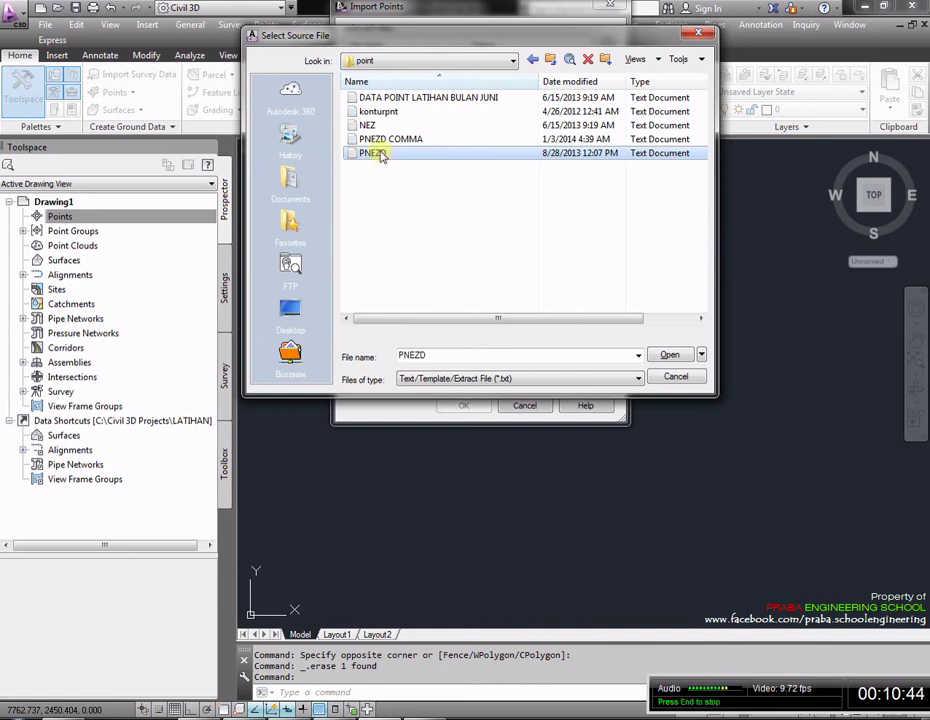
{"action": "right_click", "coordinate": [380, 155]}
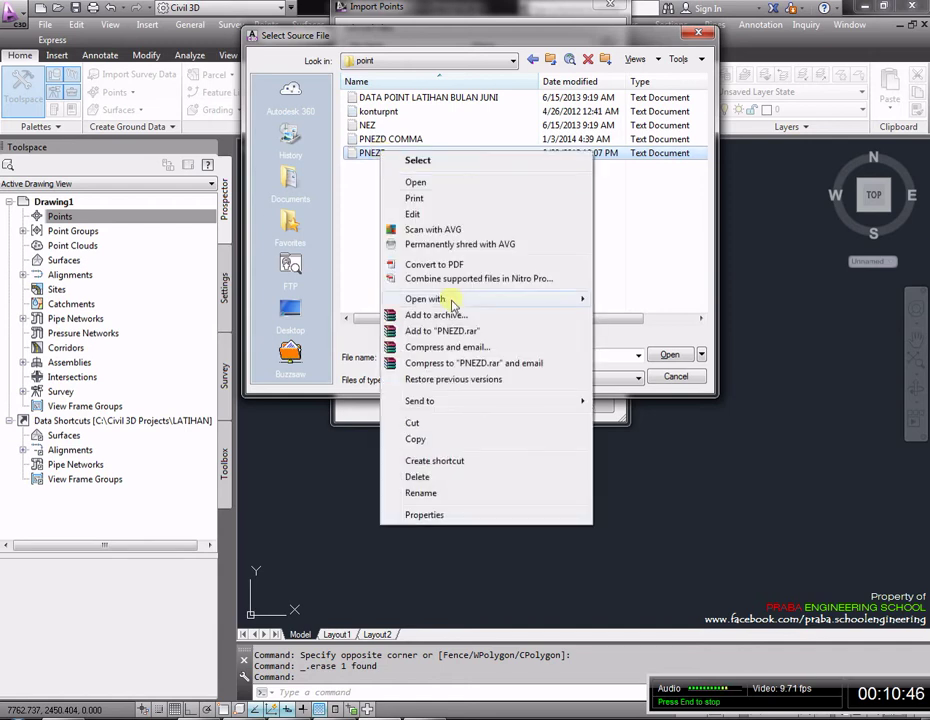
{"action": "mouse_move", "coordinate": [451, 300]}
{"action": "left_click", "coordinate": [620, 302]}
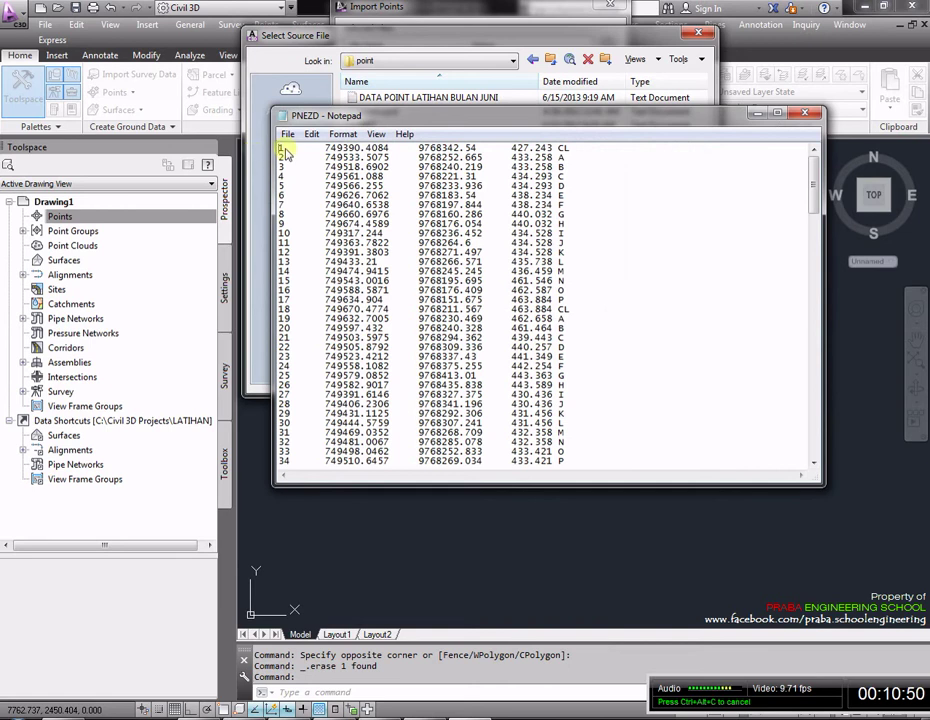
Step: Examine the PNEZD file from first to last row, checking the point number, coordinate, elevation and description columns
{"action": "left_click_drag", "start_coordinate": [355, 116], "coordinate": [463, 200]}
{"action": "mouse_move", "coordinate": [385, 232]}
{"action": "left_mouse_down"}
{"action": "mouse_move", "coordinate": [400, 244]}
{"action": "mouse_move", "coordinate": [392, 251]}
{"action": "left_mouse_up"}
{"action": "left_click", "coordinate": [405, 302]}
{"action": "scroll", "coordinate": [395, 409], "scroll_direction": "down", "scroll_amount": 11}
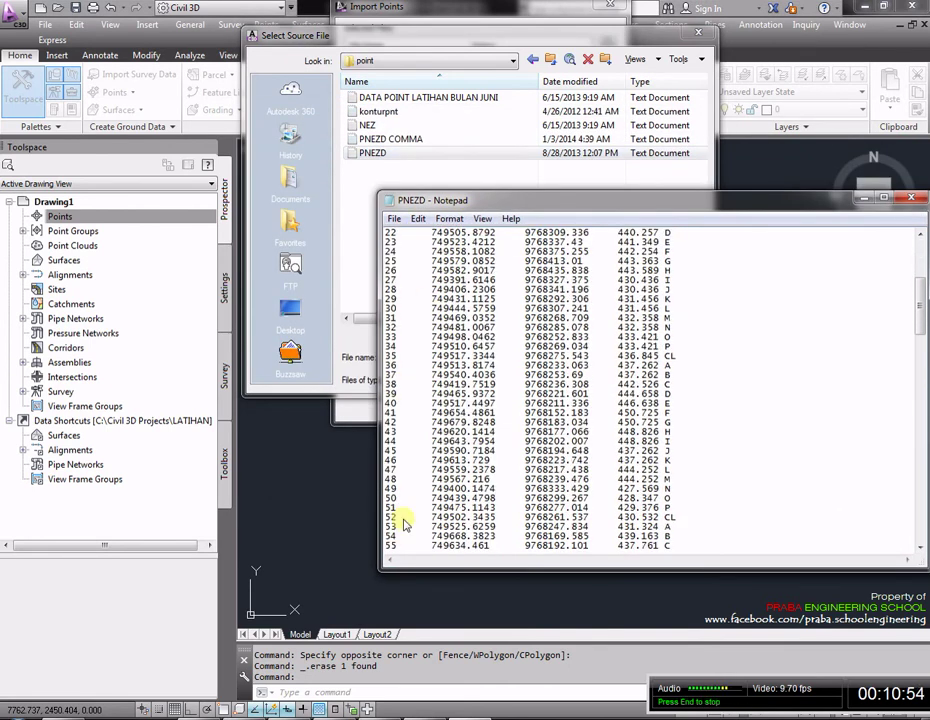
{"action": "scroll", "coordinate": [400, 535], "scroll_direction": "down", "scroll_amount": 20}
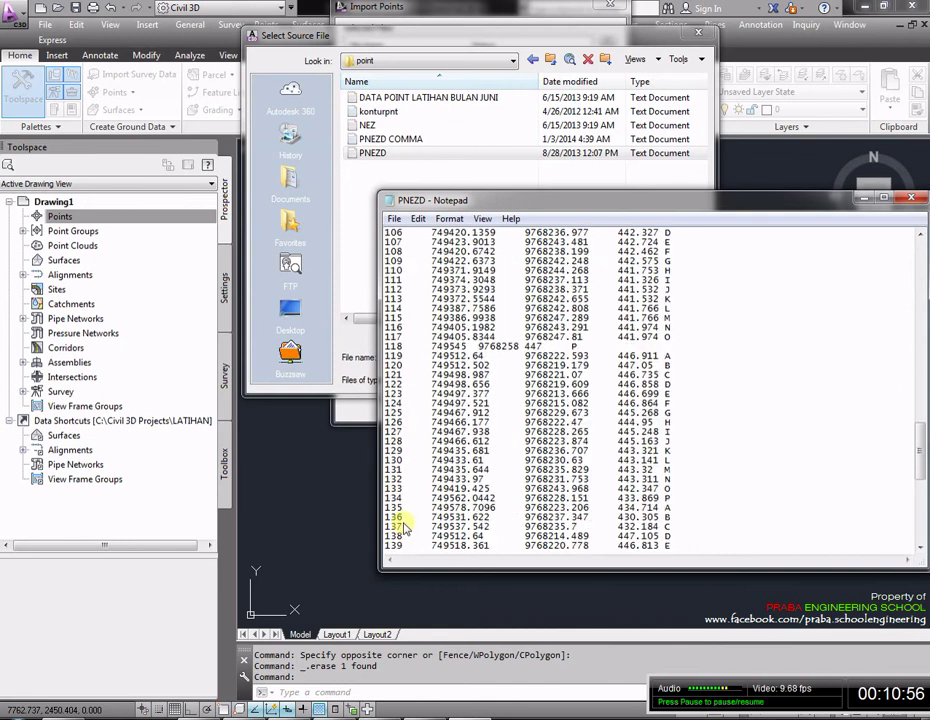
{"action": "scroll", "coordinate": [410, 525], "scroll_direction": "down", "scroll_amount": 6}
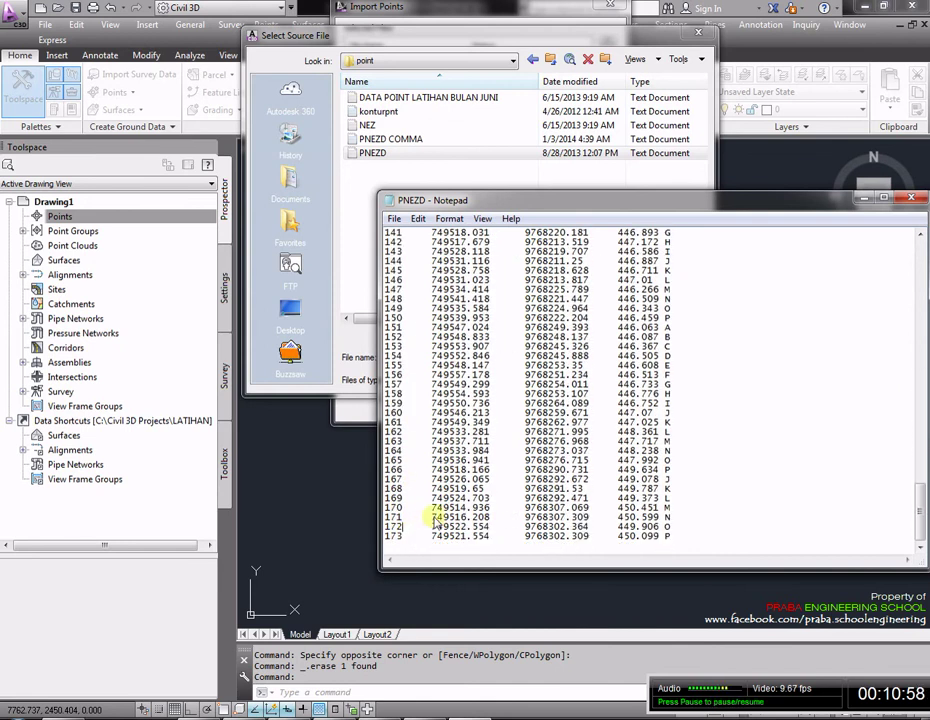
{"action": "scroll", "coordinate": [395, 420], "scroll_direction": "up", "scroll_amount": 7}
{"action": "scroll", "coordinate": [405, 325], "scroll_direction": "up", "scroll_amount": 20}
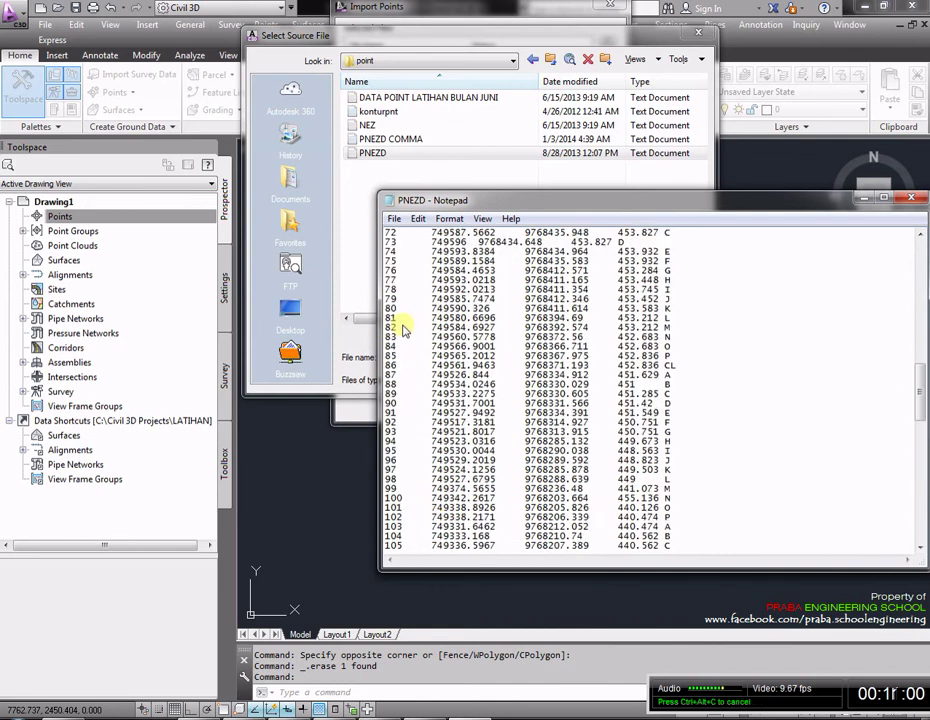
{"action": "scroll", "coordinate": [405, 318], "scroll_direction": "up", "scroll_amount": 13}
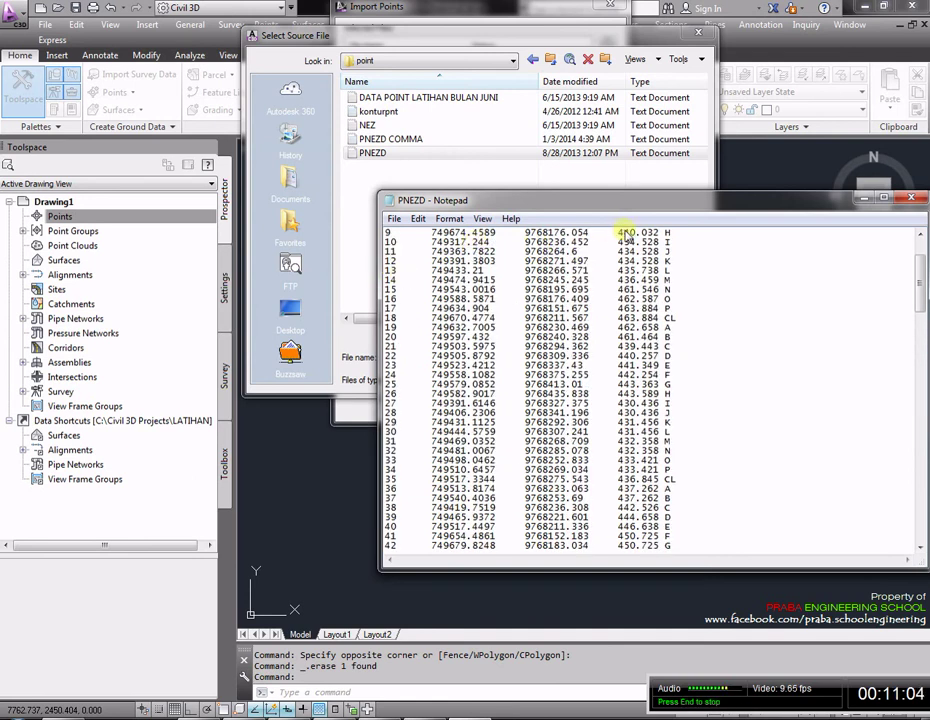
{"action": "scroll", "coordinate": [706, 328], "scroll_direction": "down", "scroll_amount": 4}
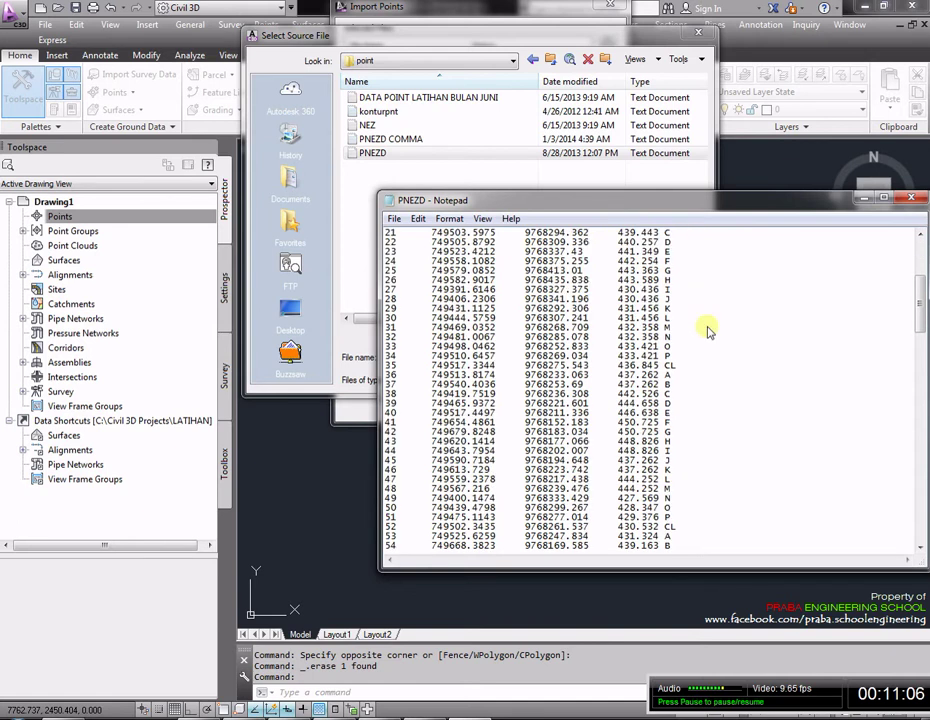
{"action": "scroll", "coordinate": [686, 283], "scroll_direction": "up", "scroll_amount": 2}
{"action": "scroll", "coordinate": [686, 275], "scroll_direction": "up", "scroll_amount": 5}
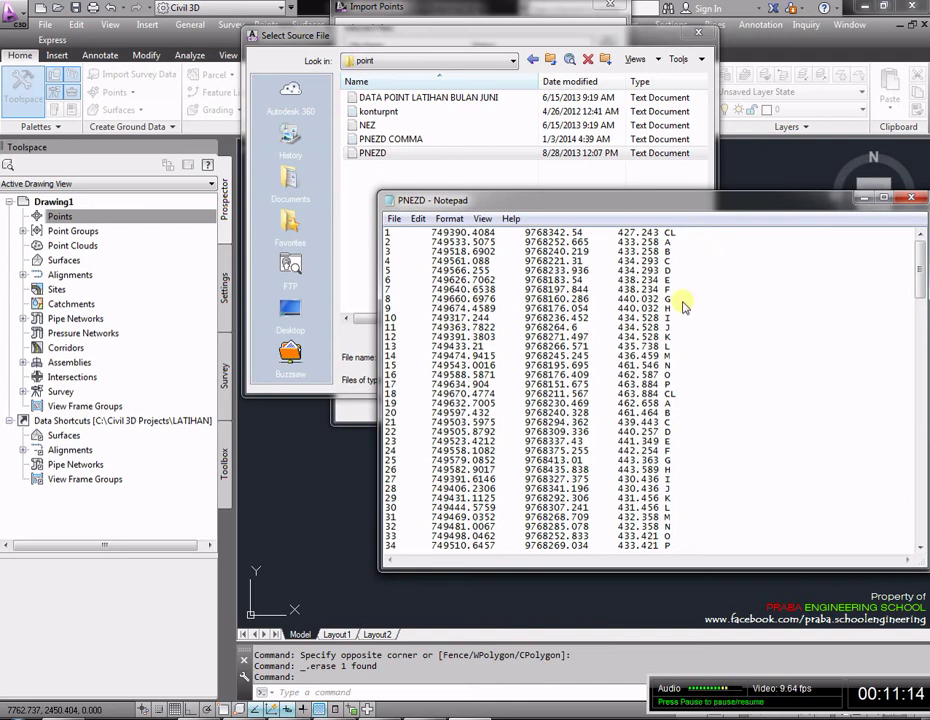
{"action": "scroll", "coordinate": [716, 356], "scroll_direction": "down", "scroll_amount": 4}
{"action": "scroll", "coordinate": [791, 413], "scroll_direction": "down", "scroll_amount": 15}
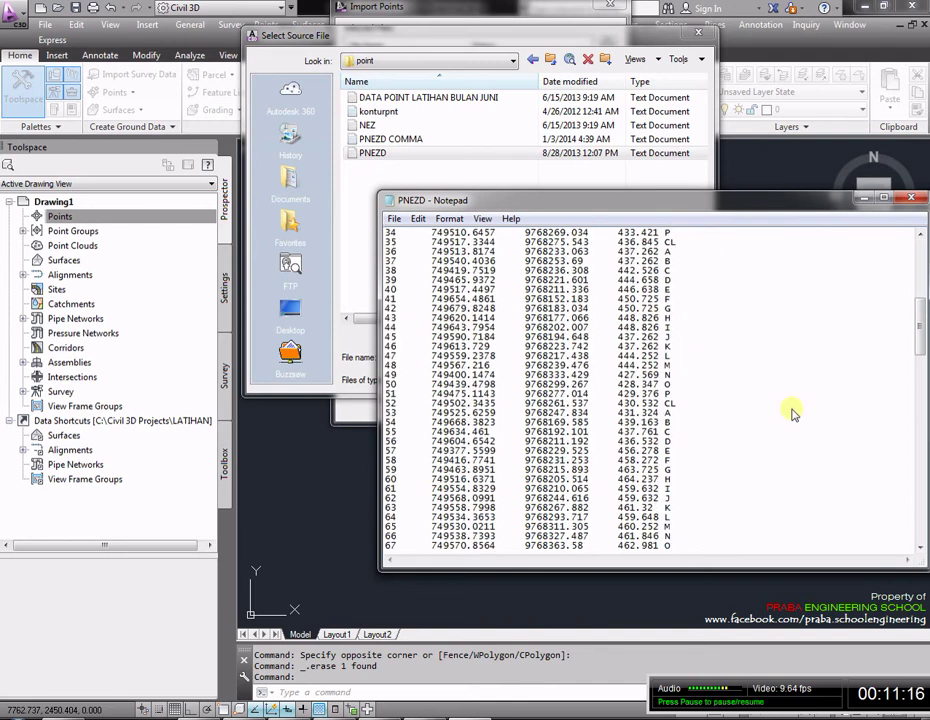
{"action": "scroll", "coordinate": [808, 413], "scroll_direction": "down", "scroll_amount": 1}
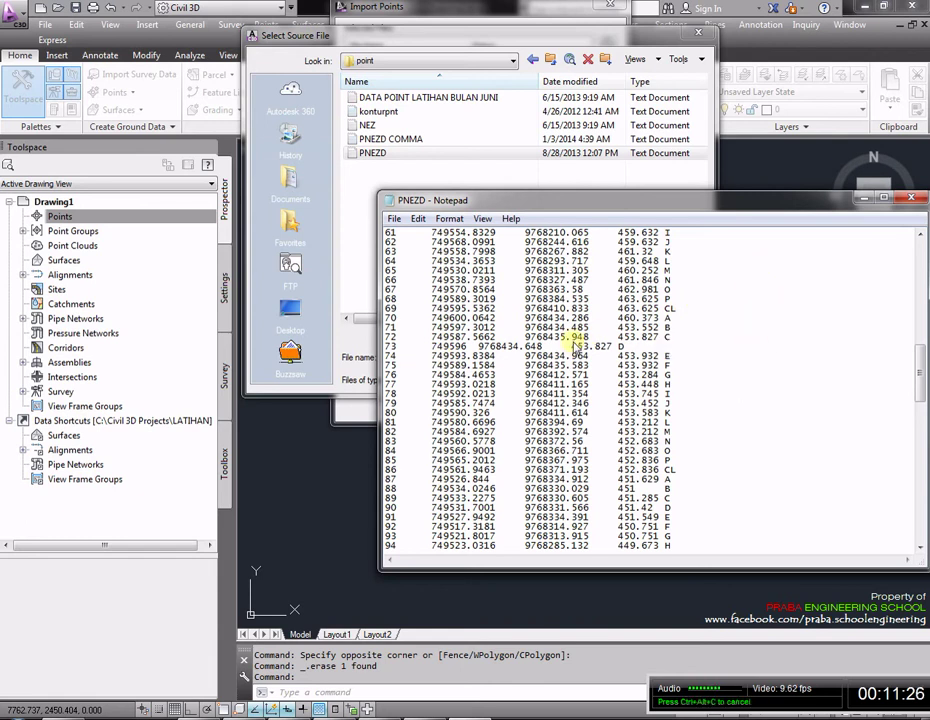
{"action": "scroll", "coordinate": [683, 367], "scroll_direction": "down", "scroll_amount": 20}
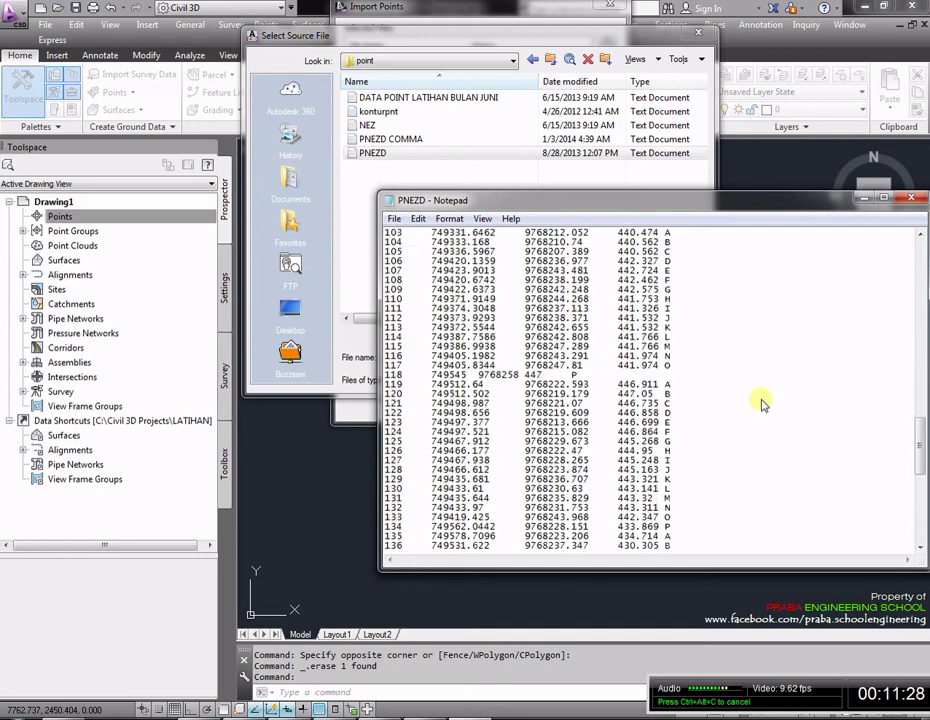
{"action": "scroll", "coordinate": [765, 410], "scroll_direction": "down", "scroll_amount": 3}
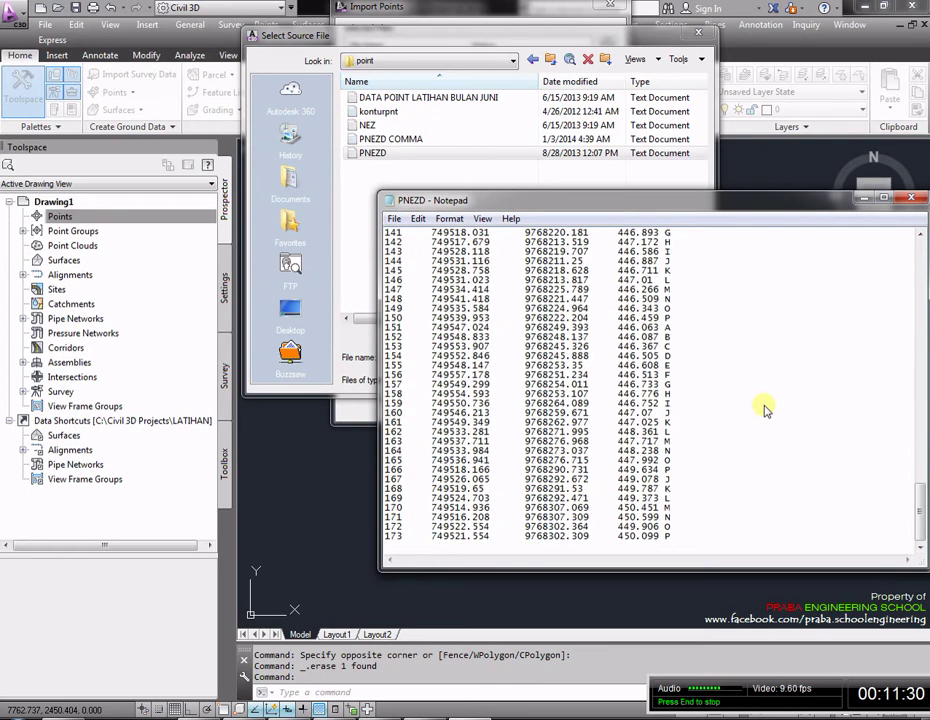
{"action": "scroll", "coordinate": [765, 410], "scroll_direction": "up", "scroll_amount": 20}
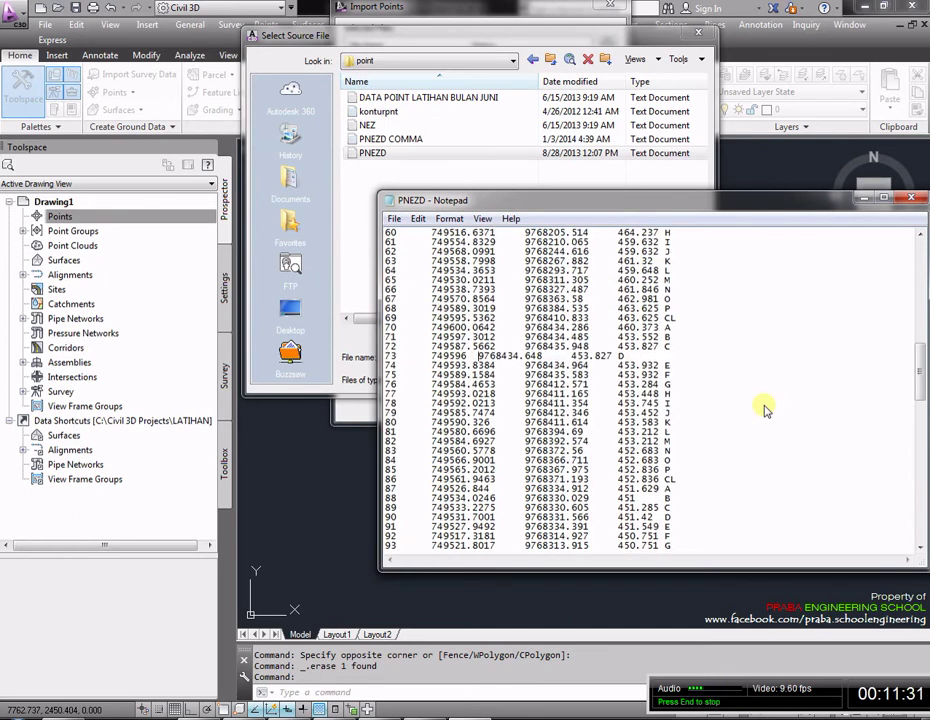
Step: Close the PNEZD text file and open the NEZ file from the point folder in Notepad
{"action": "scroll", "coordinate": [765, 410], "scroll_direction": "up", "scroll_amount": 20}
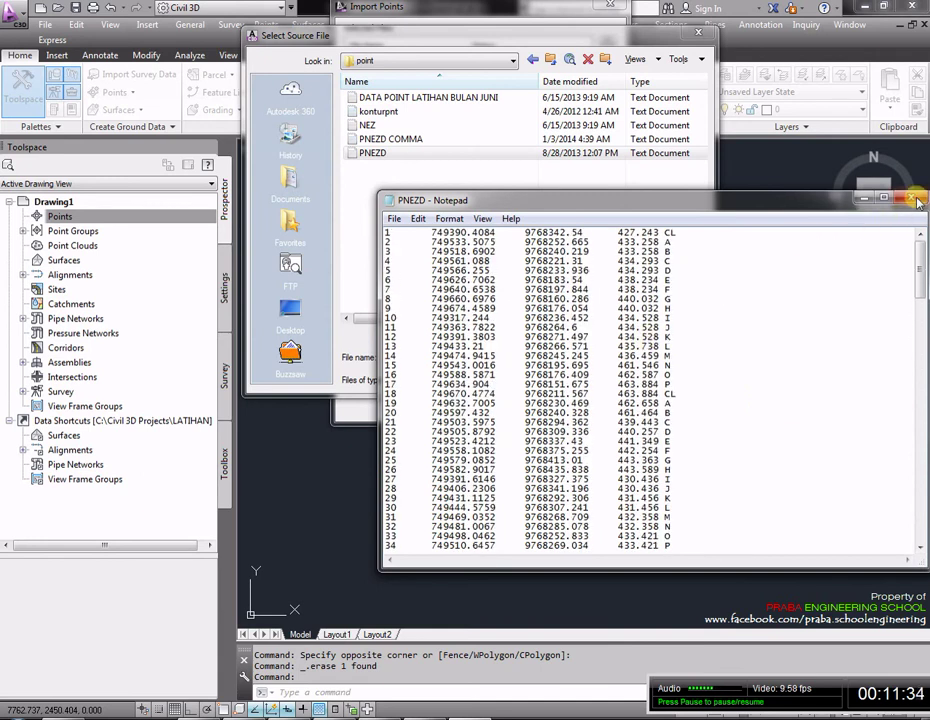
{"action": "left_click", "coordinate": [919, 201]}
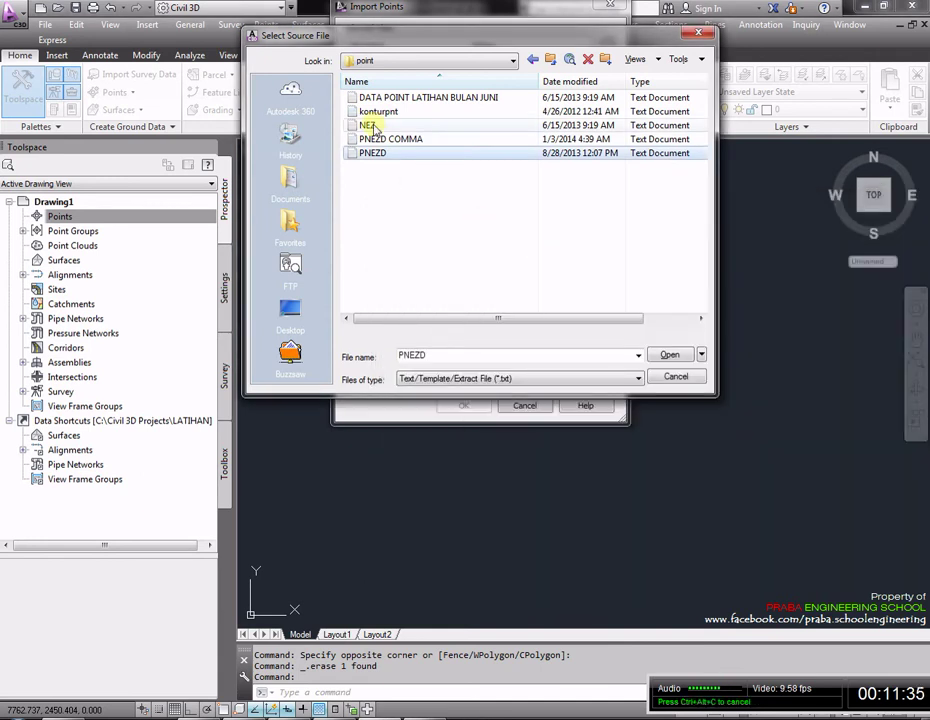
{"action": "left_click", "coordinate": [369, 126]}
{"action": "right_click", "coordinate": [370, 126]}
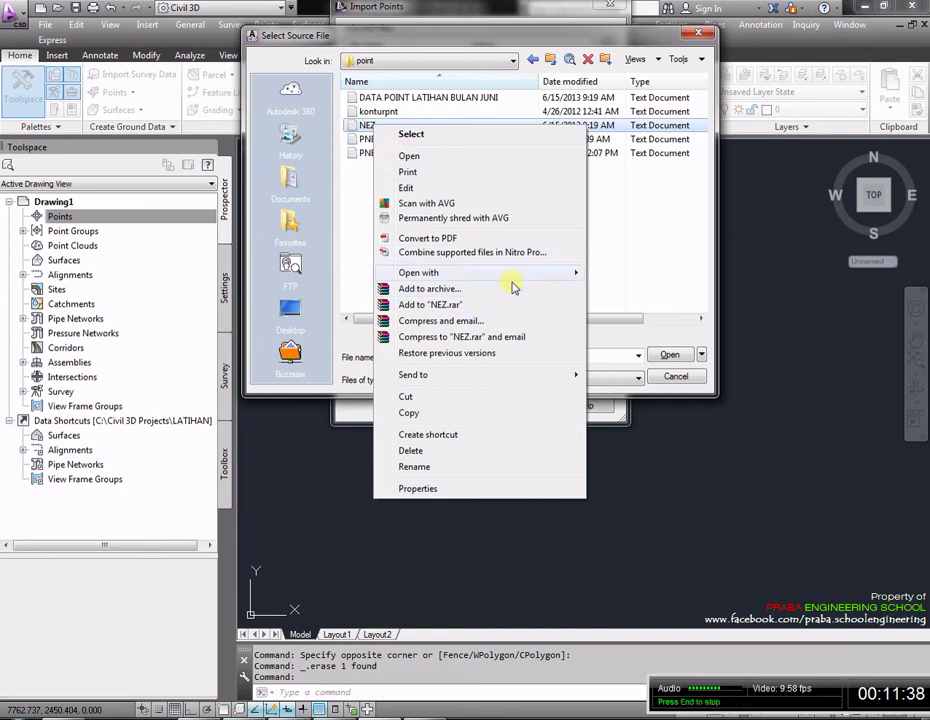
{"action": "mouse_move", "coordinate": [525, 275]}
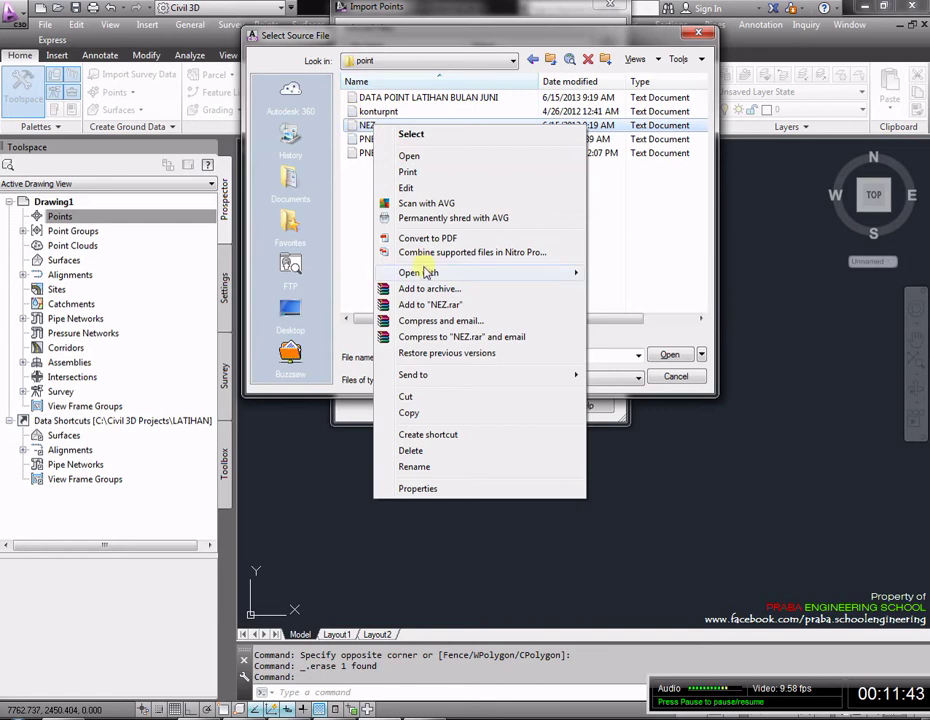
{"action": "mouse_move", "coordinate": [428, 272]}
{"action": "left_click", "coordinate": [600, 270]}
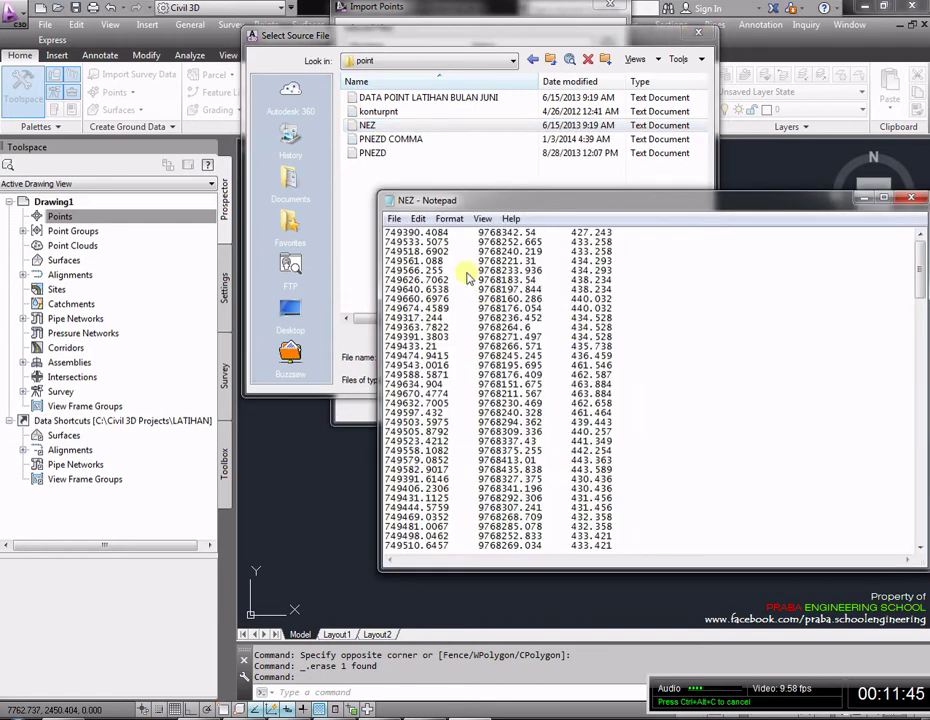
Step: Examine the northing, easting and elevation columns of the NEZ file and minimize it
{"action": "left_click_drag", "start_coordinate": [543, 202], "coordinate": [603, 285]}
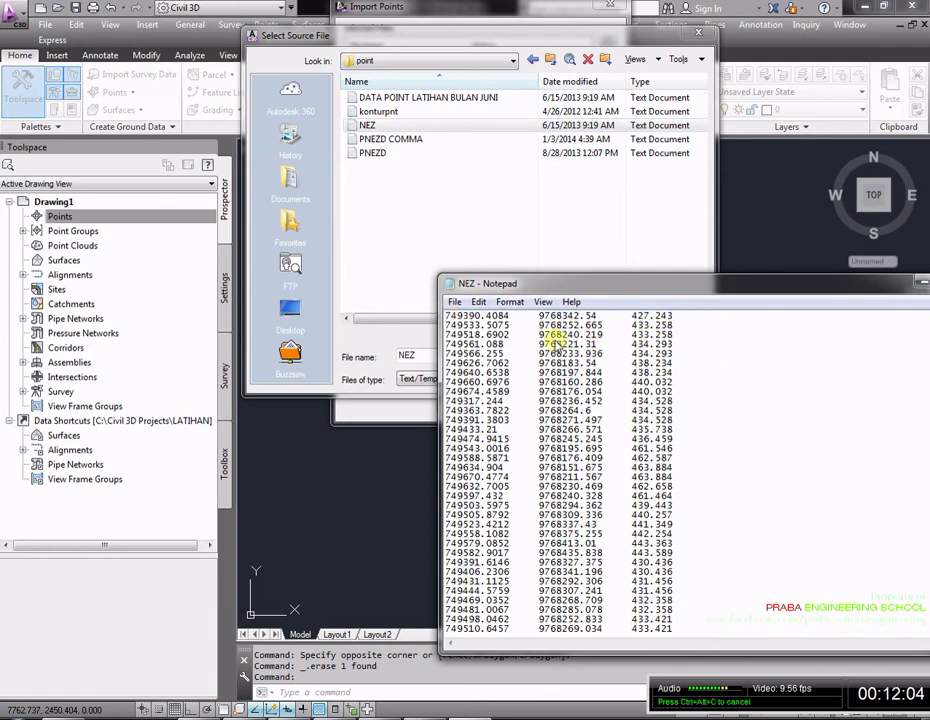
{"action": "mouse_move", "coordinate": [623, 286]}
{"action": "left_mouse_down"}
{"action": "mouse_move", "coordinate": [524, 190]}
{"action": "mouse_move", "coordinate": [519, 210]}
{"action": "mouse_move", "coordinate": [529, 224]}
{"action": "left_mouse_up"}
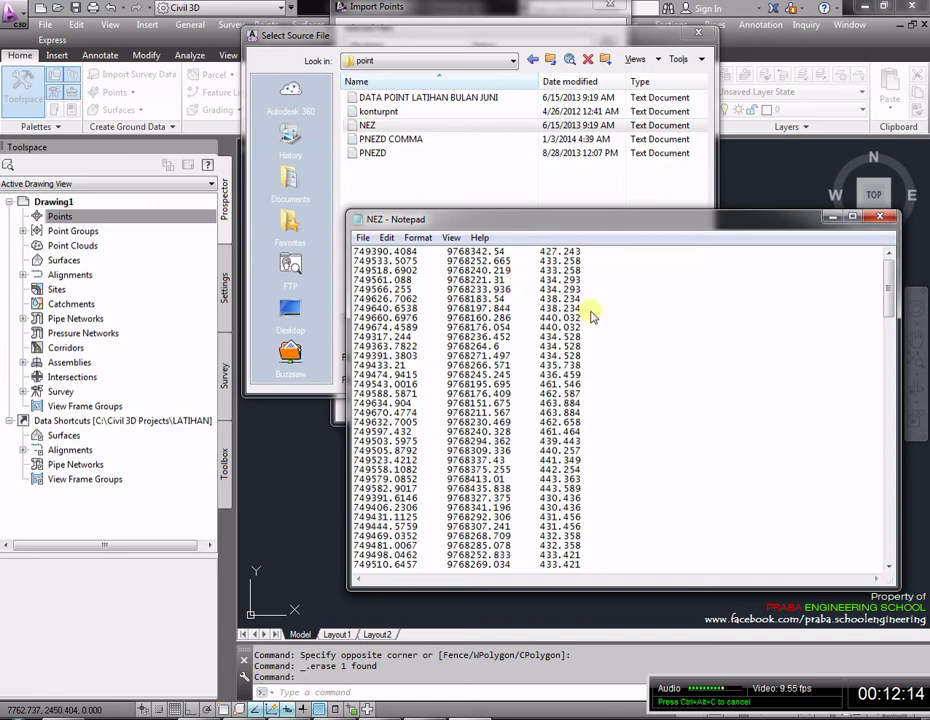
{"action": "scroll", "coordinate": [590, 316], "scroll_direction": "down", "scroll_amount": 2}
{"action": "scroll", "coordinate": [614, 353], "scroll_direction": "up", "scroll_amount": 2}
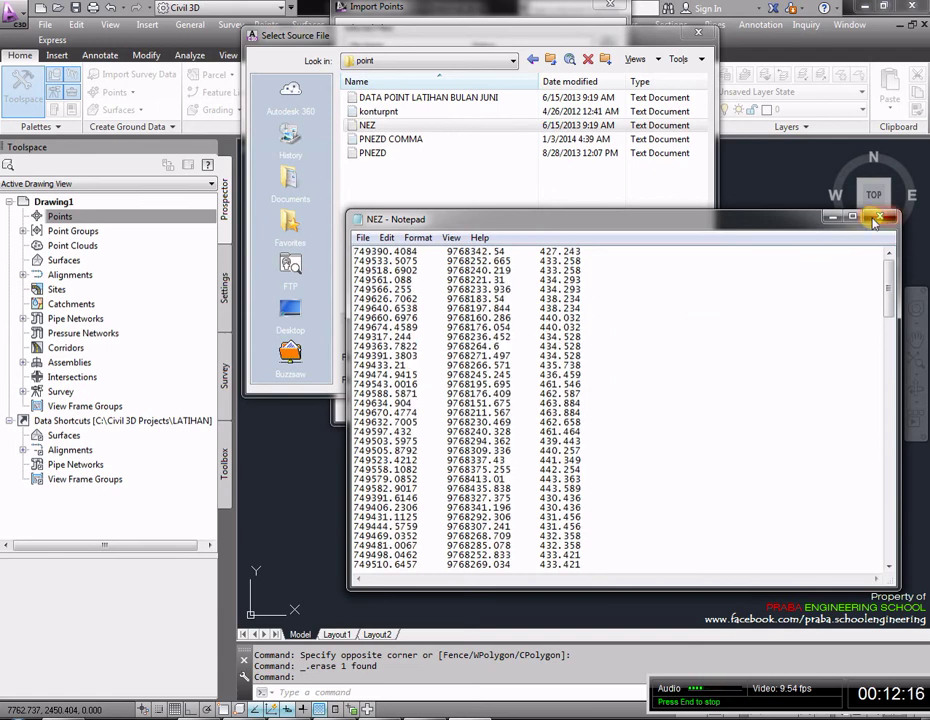
{"action": "left_click", "coordinate": [834, 217]}
Step: Cancel the source file selection and leave Import Points
{"action": "left_click", "coordinate": [376, 155]}
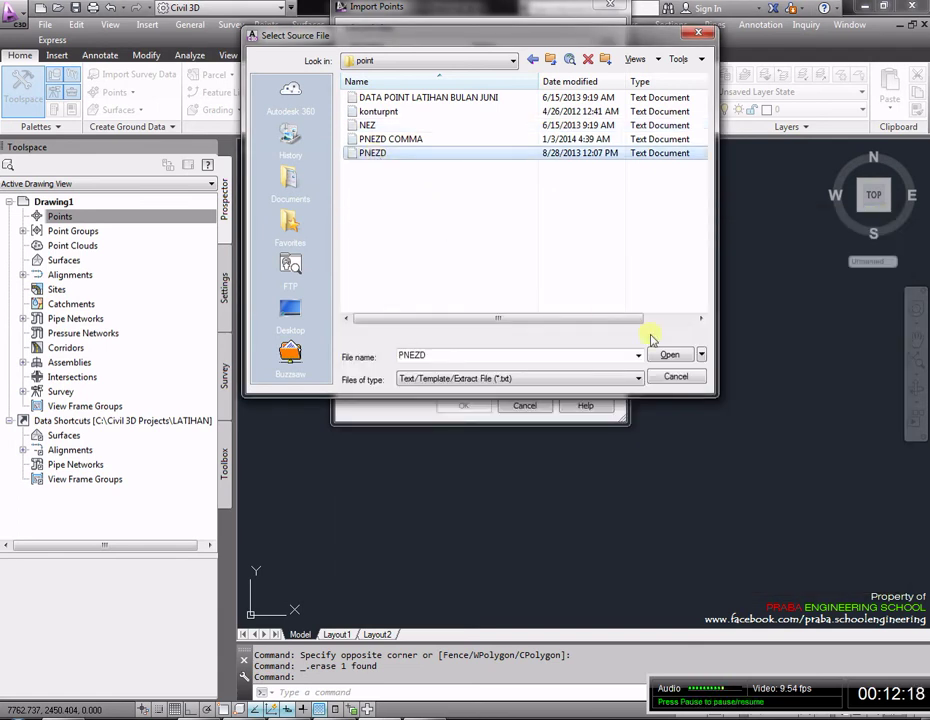
{"action": "left_click", "coordinate": [677, 377]}
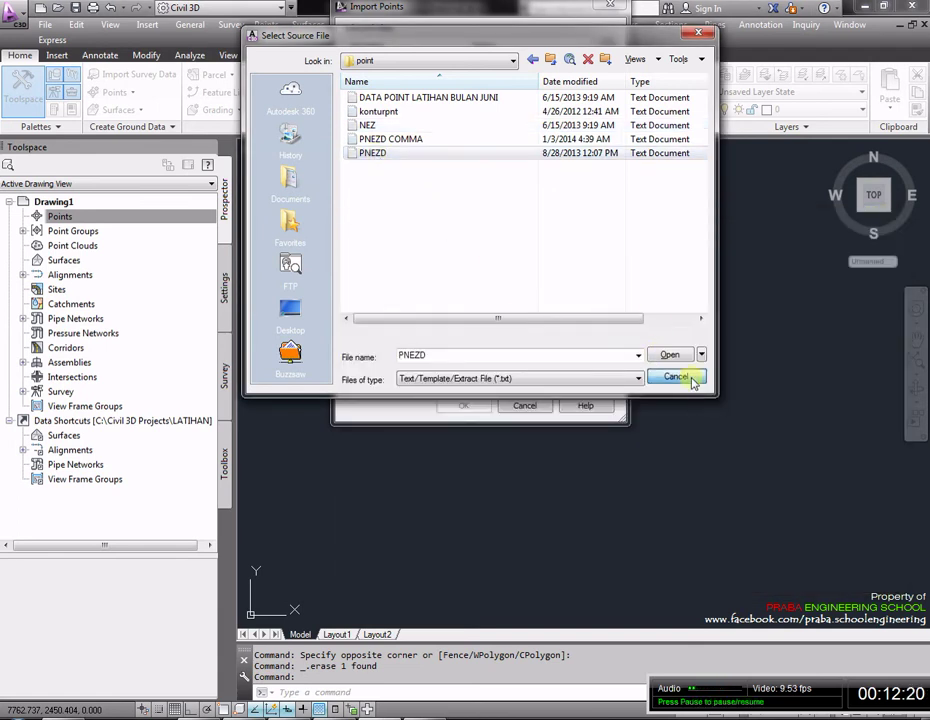
{"action": "left_click", "coordinate": [535, 405]}
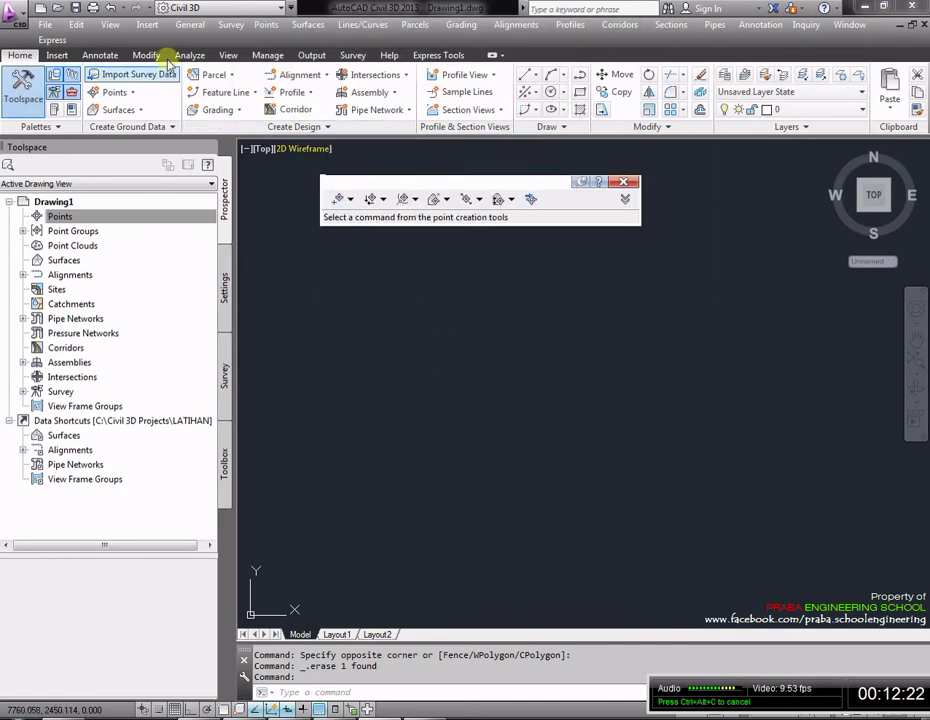
Step: Restart Import Points and add the PNEZD text file from the point folder under BAHAN KURSUS on drive D
{"action": "left_click", "coordinate": [531, 203]}
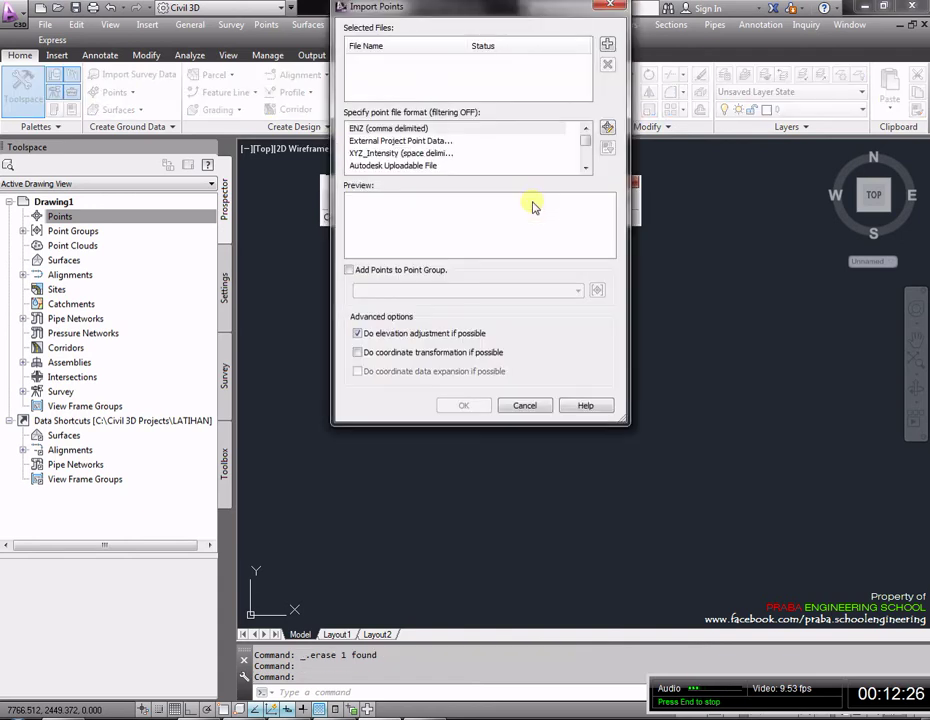
{"action": "left_click", "coordinate": [606, 46]}
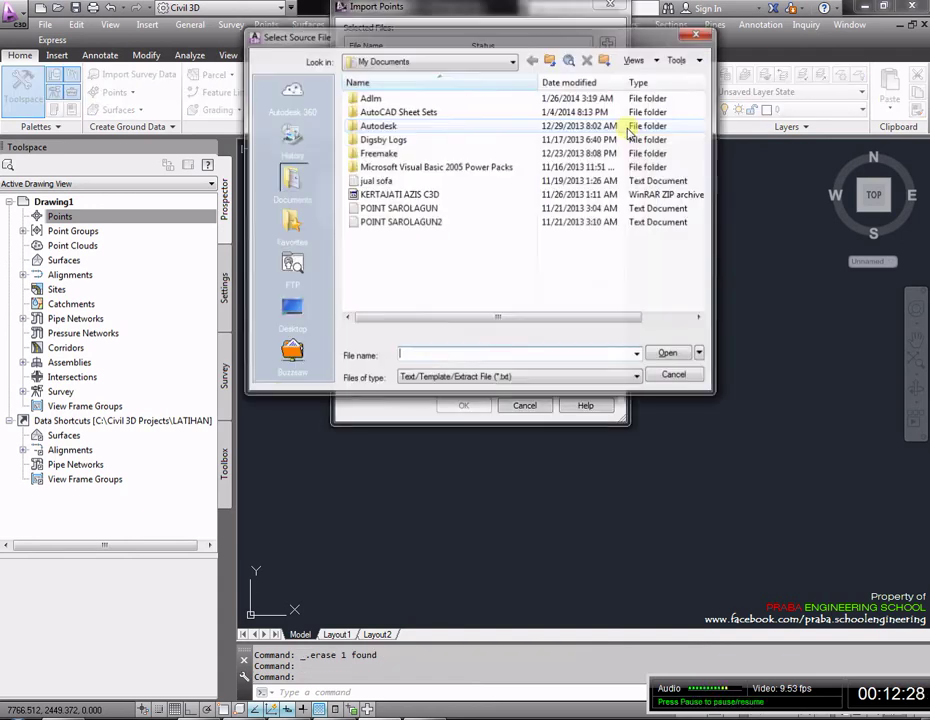
{"action": "left_click", "coordinate": [437, 61]}
{"action": "left_click", "coordinate": [390, 145]}
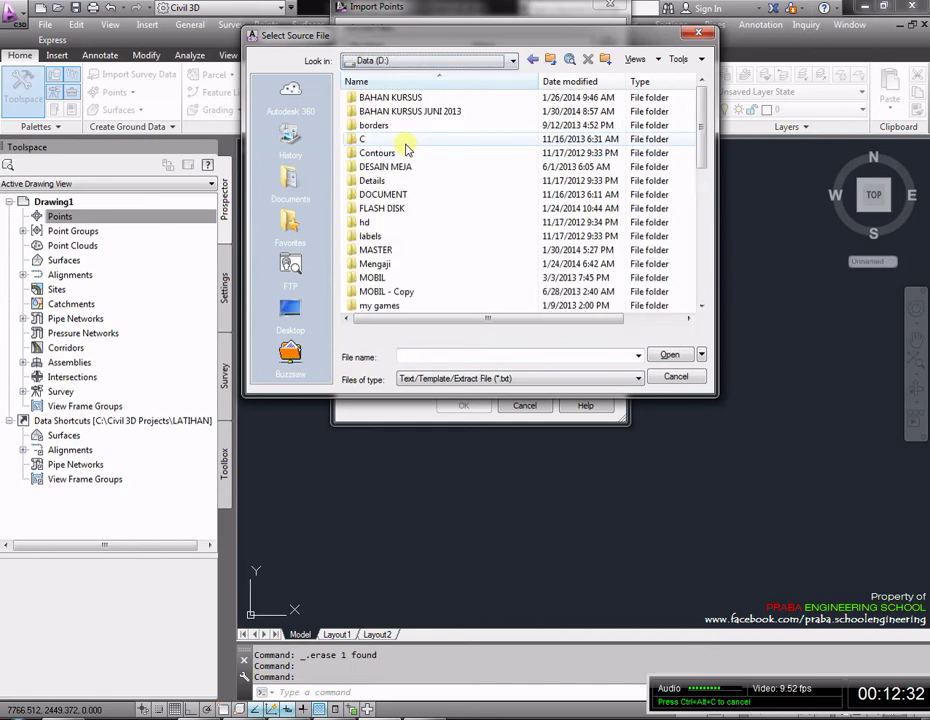
{"action": "double_click", "coordinate": [382, 97]}
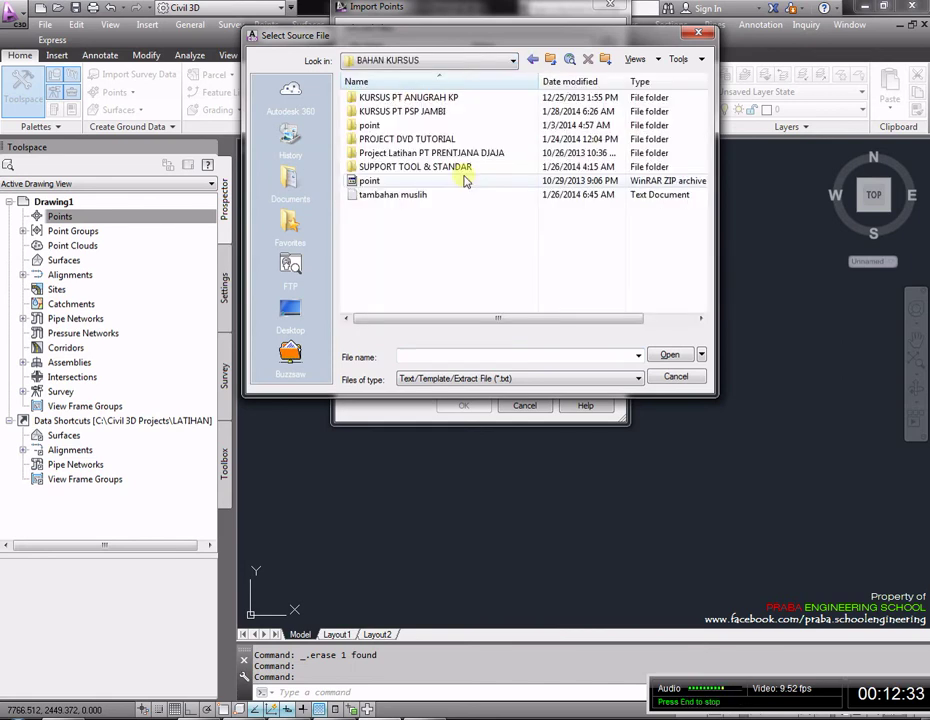
{"action": "double_click", "coordinate": [368, 125]}
{"action": "left_click", "coordinate": [398, 154]}
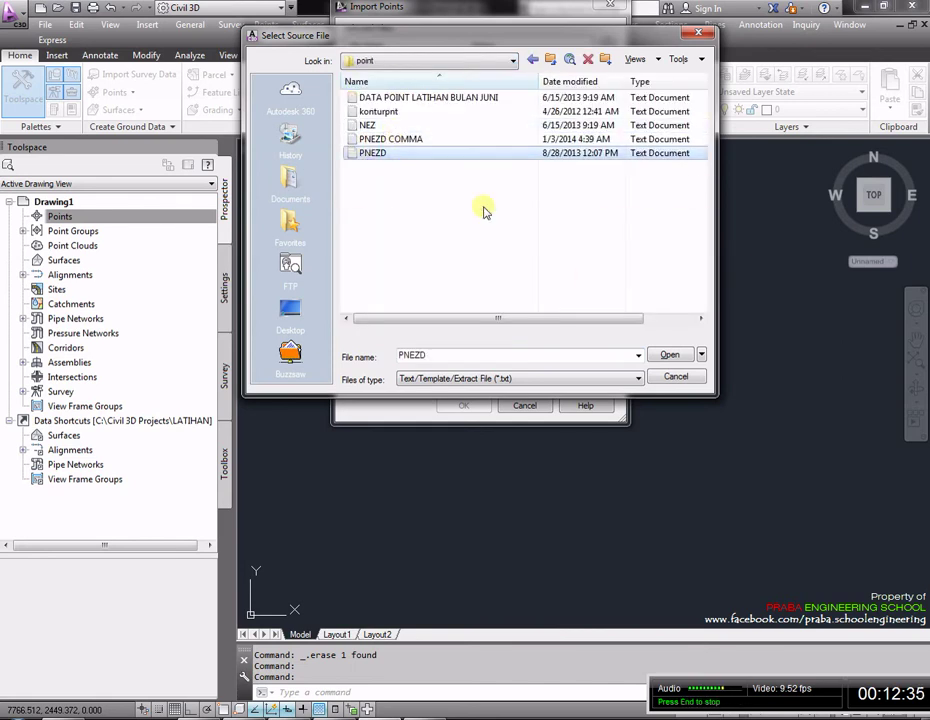
{"action": "left_click", "coordinate": [682, 357]}
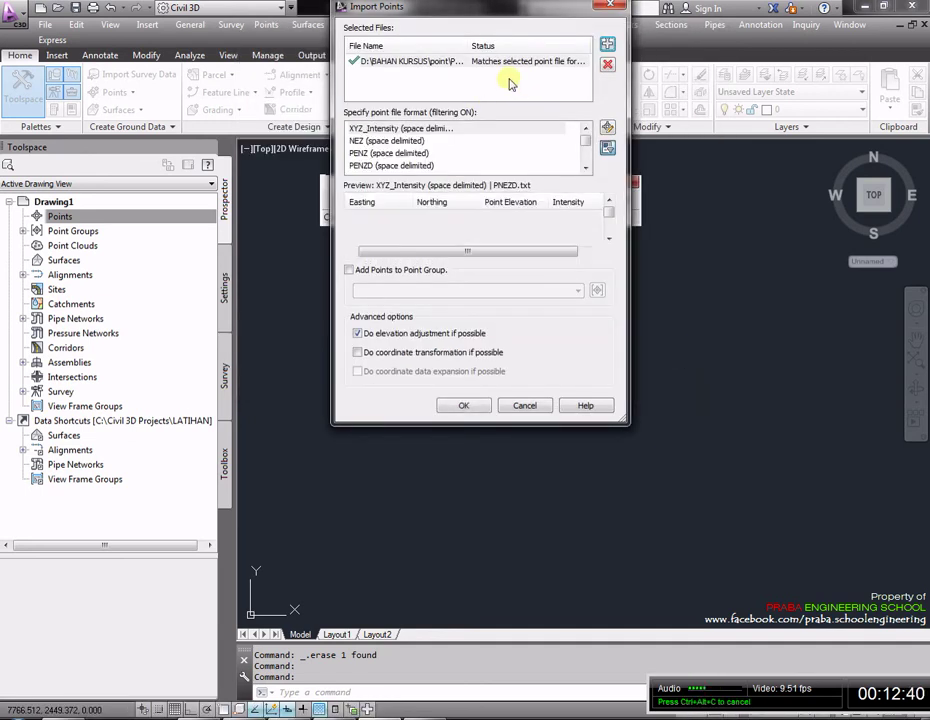
Step: Preview the file in the PENZD (space delimited) format and widen the File Name column to show its full path
{"action": "left_click", "coordinate": [370, 165]}
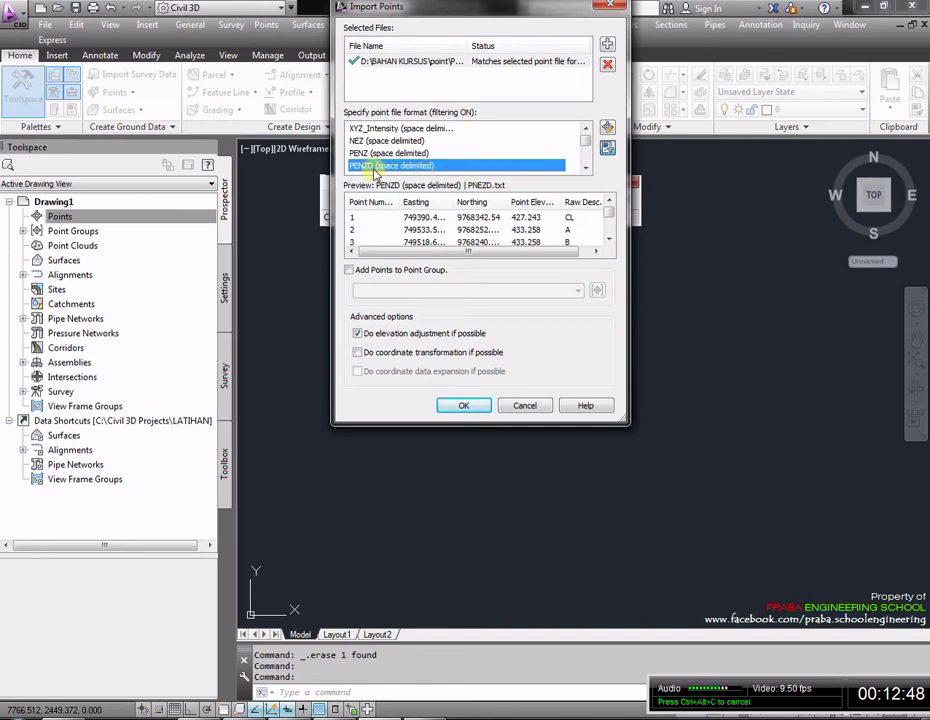
{"action": "left_click_drag", "start_coordinate": [471, 47], "coordinate": [546, 47]}
{"action": "left_click", "coordinate": [470, 61]}
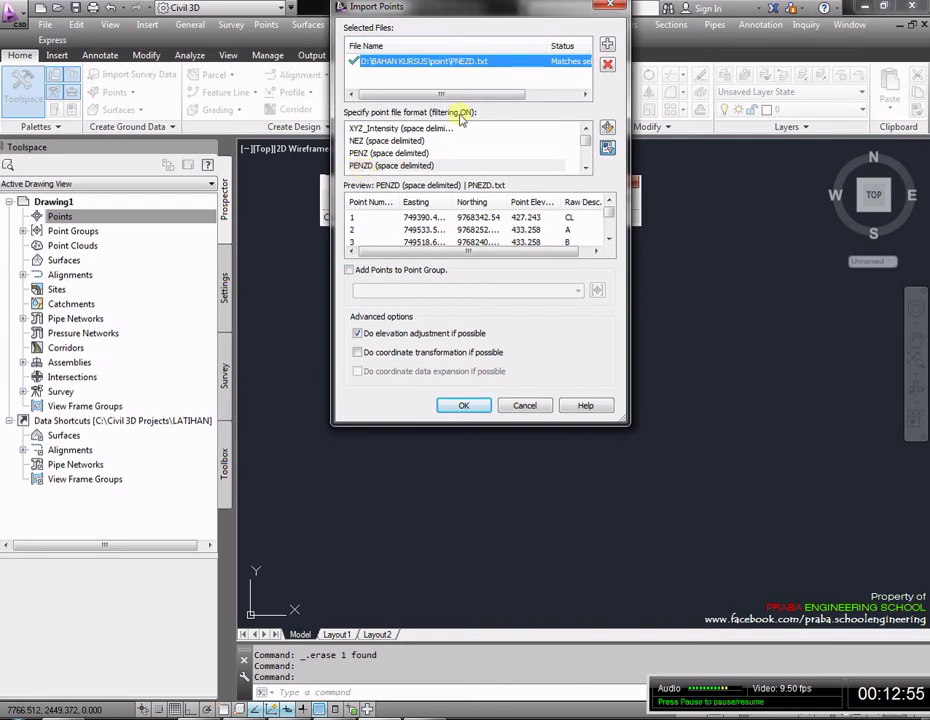
Step: Change the point file format to PNEZD (space delimited) and review the point rows in the preview
{"action": "double_click", "coordinate": [586, 170]}
{"action": "double_click", "coordinate": [586, 170]}
{"action": "left_click", "coordinate": [586, 170]}
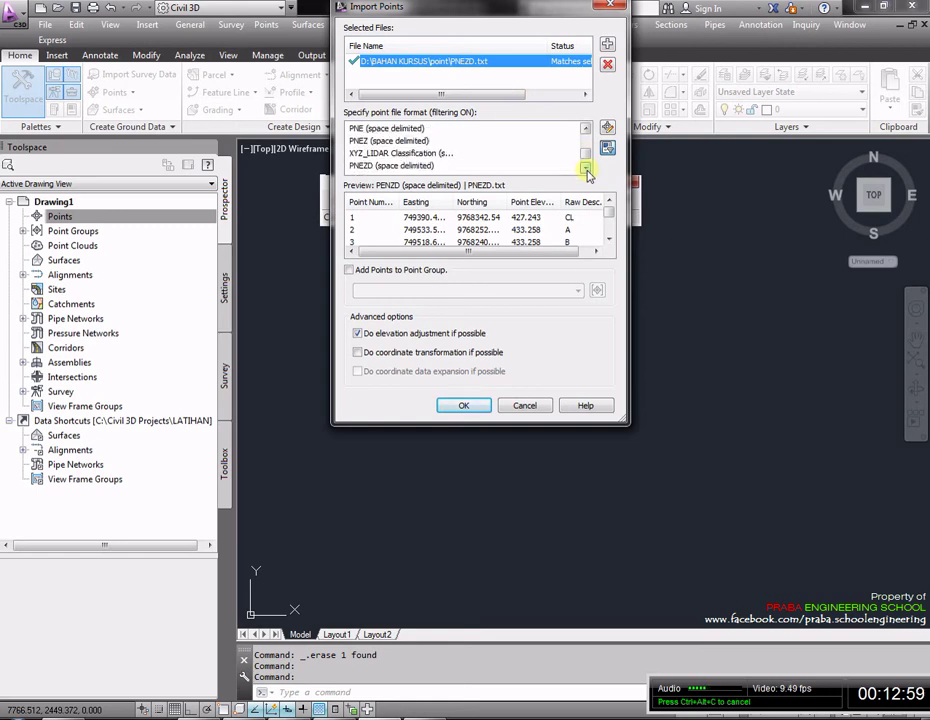
{"action": "left_click", "coordinate": [586, 170]}
{"action": "left_click", "coordinate": [362, 154]}
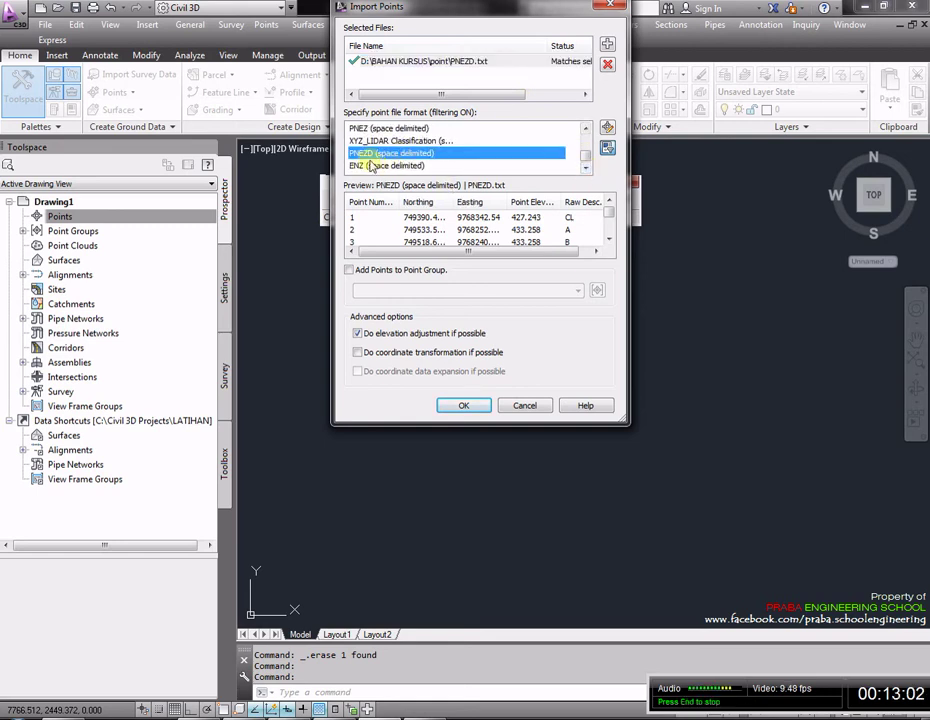
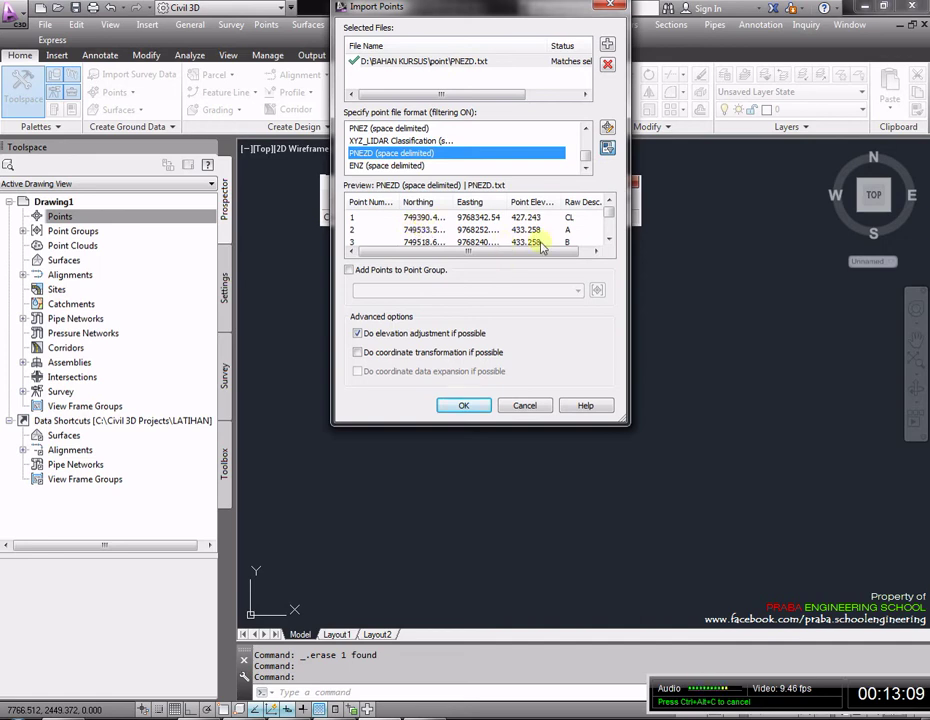
{"action": "left_click", "coordinate": [609, 241]}
{"action": "left_click", "coordinate": [609, 241]}
{"action": "left_click", "coordinate": [609, 241]}
{"action": "left_click", "coordinate": [609, 241]}
{"action": "left_click", "coordinate": [609, 241]}
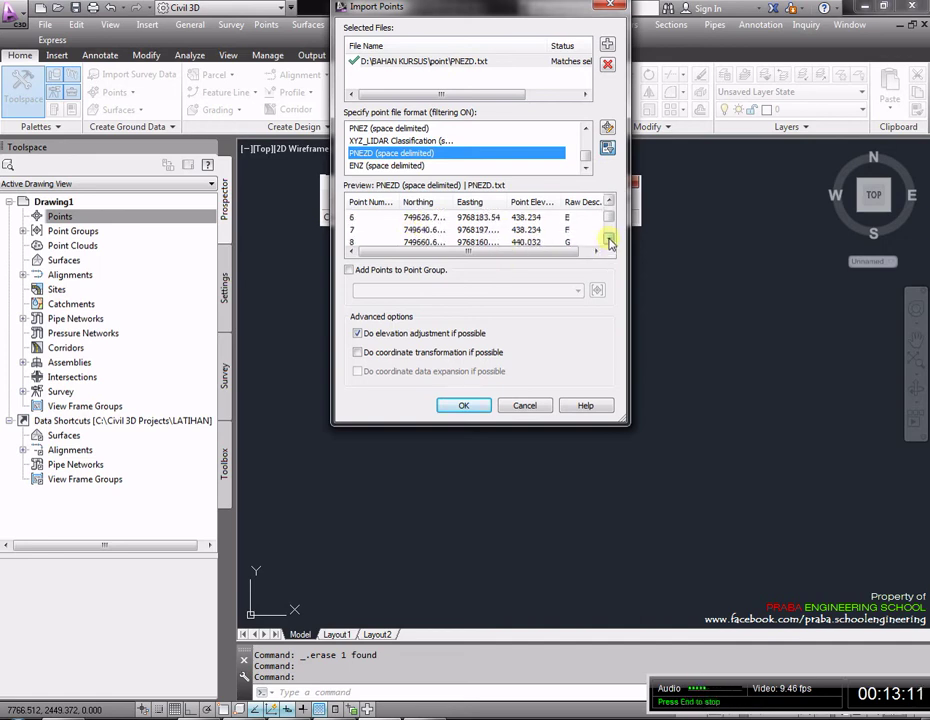
Step: Check which point groups the imported points can be added to, clear that option, cancel the import and close the point creation tools
{"action": "left_click", "coordinate": [349, 270]}
{"action": "left_click", "coordinate": [404, 291]}
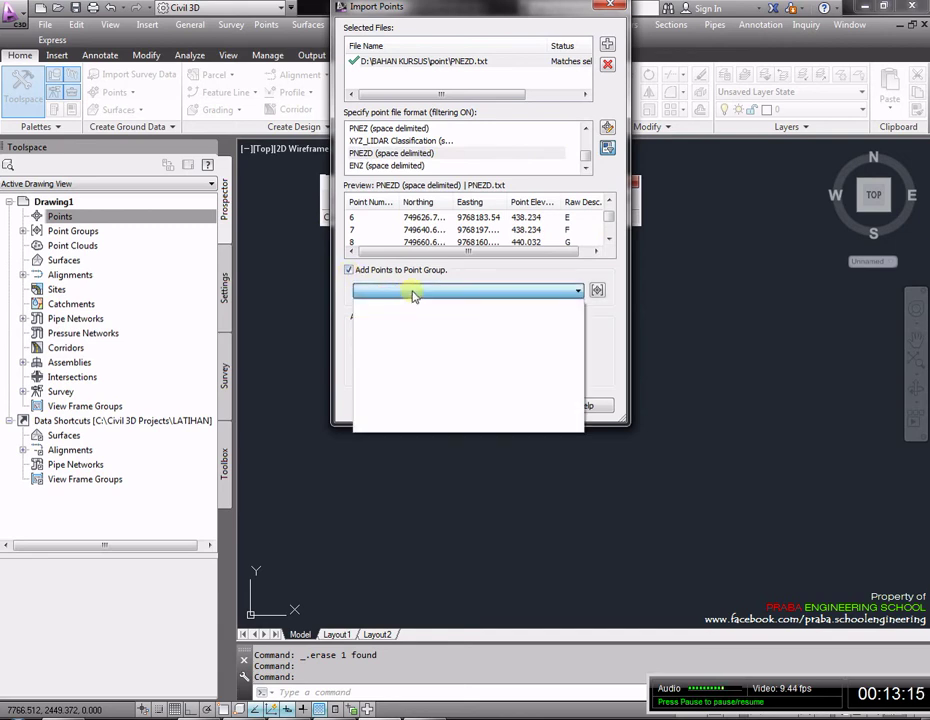
{"action": "left_click", "coordinate": [473, 265]}
{"action": "left_click", "coordinate": [352, 271]}
{"action": "left_click", "coordinate": [353, 272]}
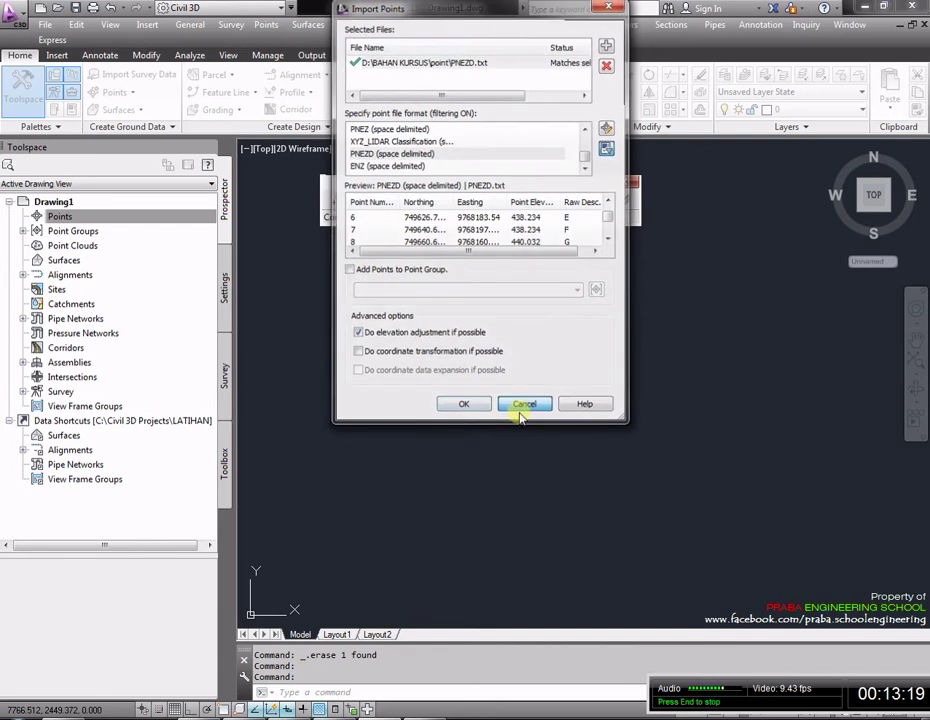
{"action": "left_click", "coordinate": [522, 405]}
{"action": "left_click", "coordinate": [628, 182]}
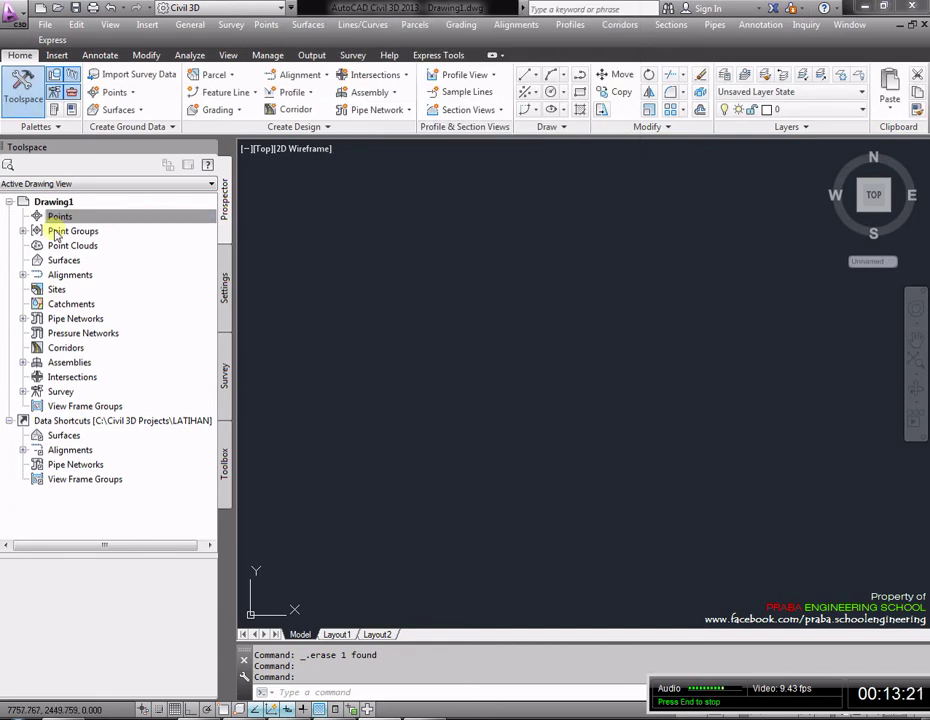
Step: Create a new point group in Drawing1 named "Point Group -Latihan-1", keeping the default point and label styles
{"action": "left_click", "coordinate": [22, 231]}
{"action": "right_click", "coordinate": [64, 233]}
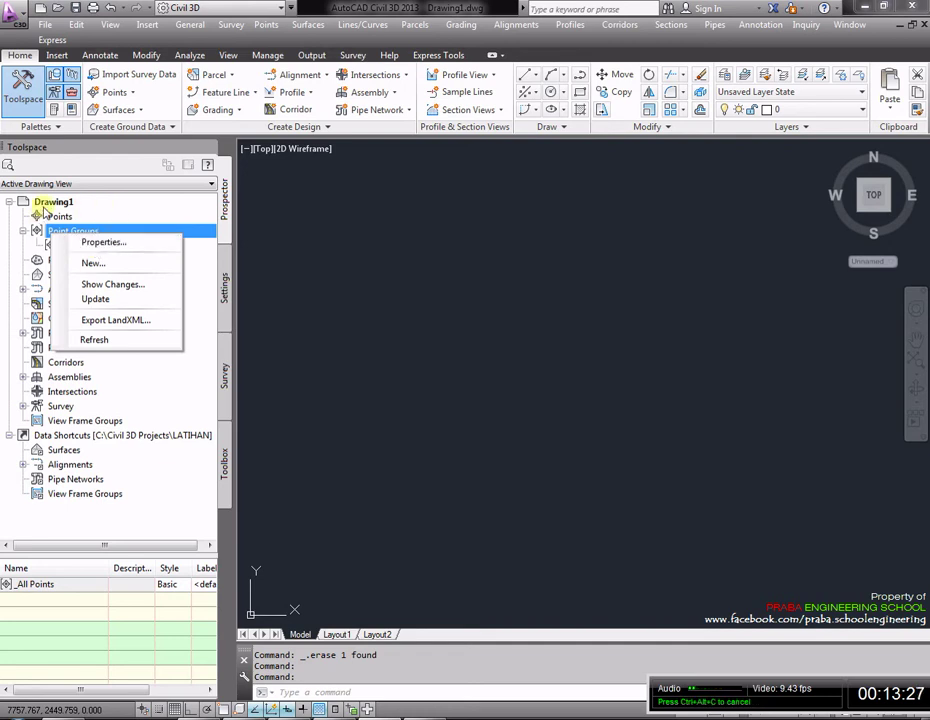
{"action": "left_click", "coordinate": [40, 201]}
{"action": "left_click", "coordinate": [85, 235]}
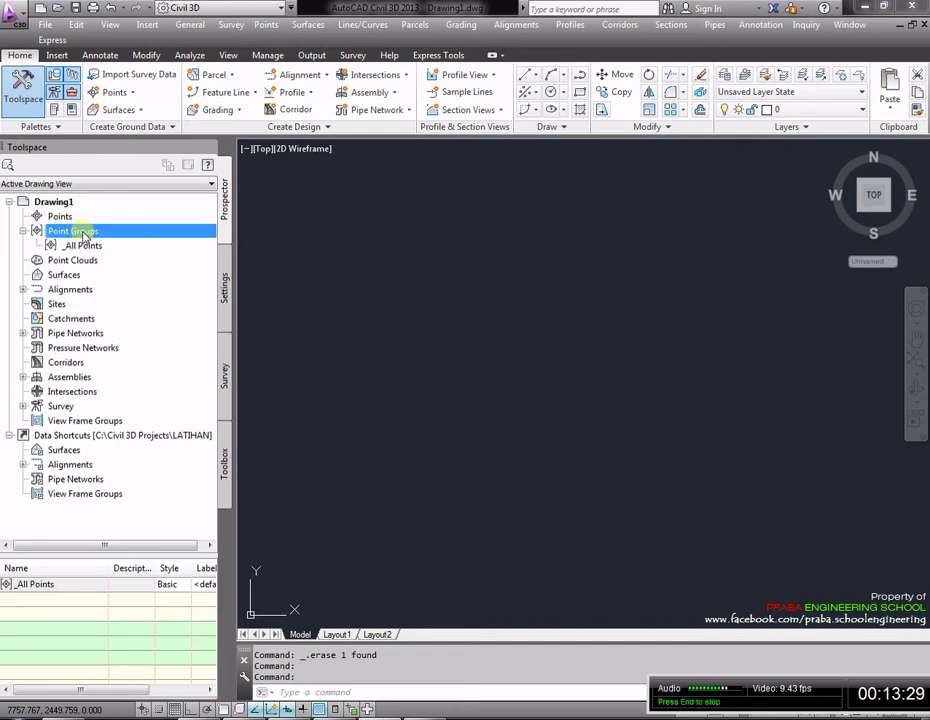
{"action": "right_click", "coordinate": [85, 235]}
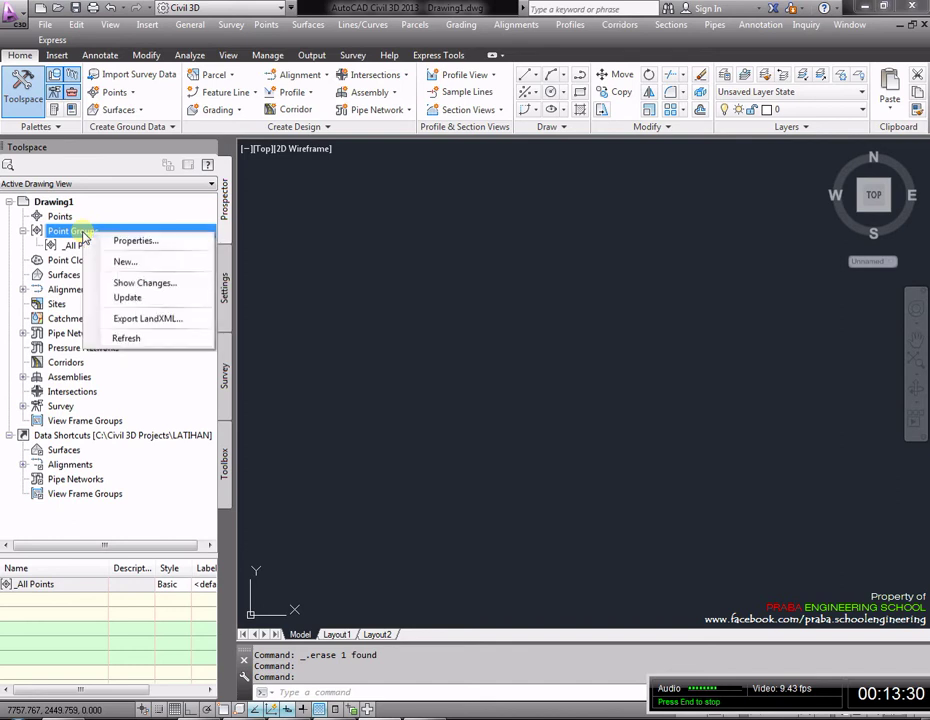
{"action": "left_click", "coordinate": [121, 262]}
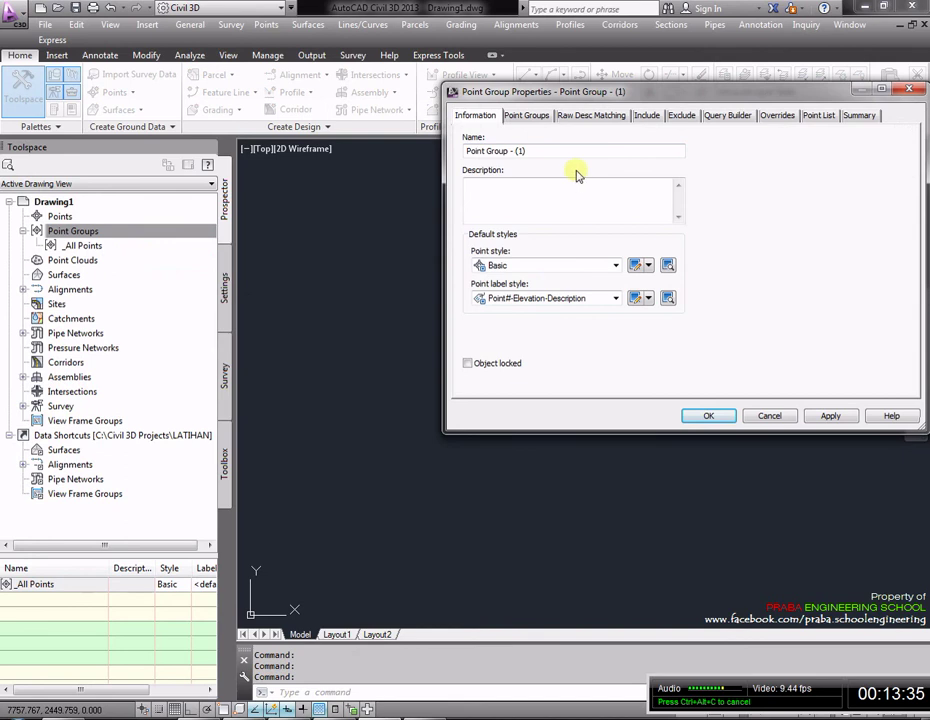
{"action": "left_click_drag", "start_coordinate": [532, 150], "coordinate": [513, 152]}
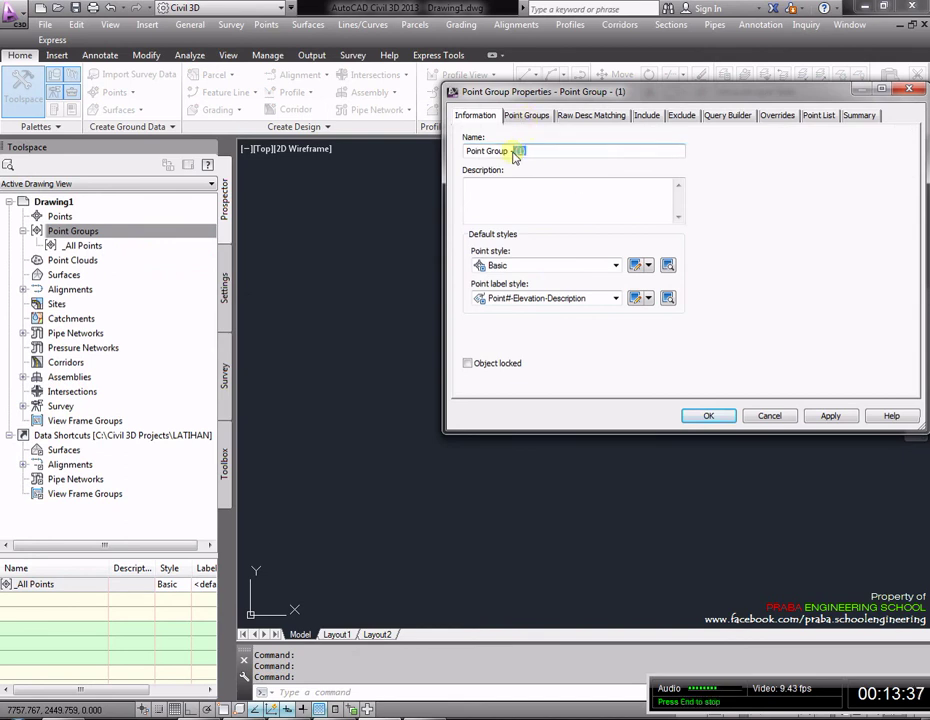
{"action": "type", "text": "LATIHAN"}
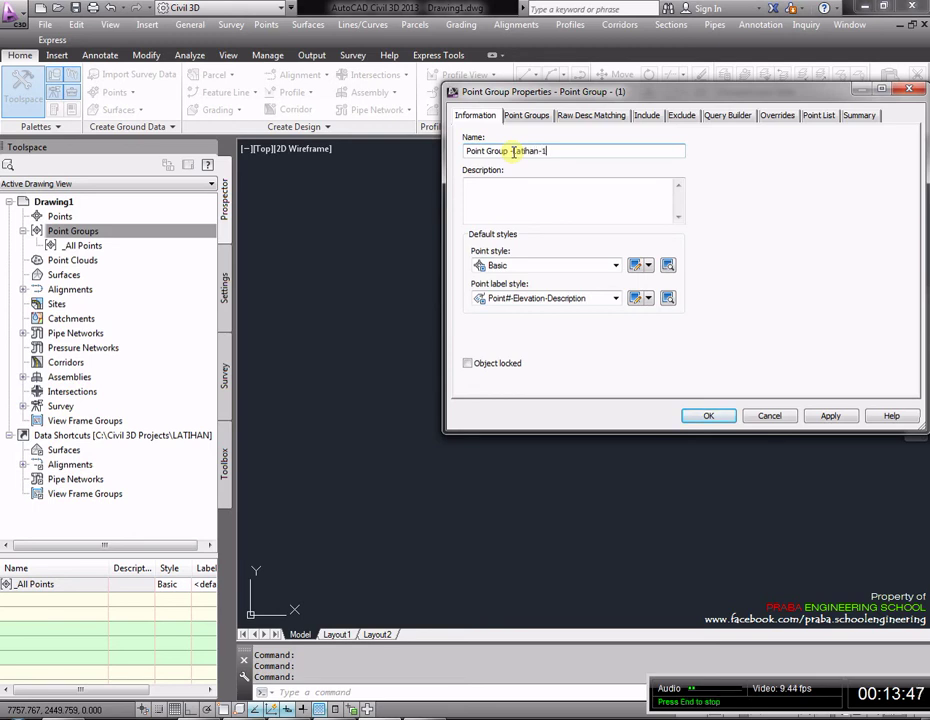
{"action": "left_click", "coordinate": [708, 415]}
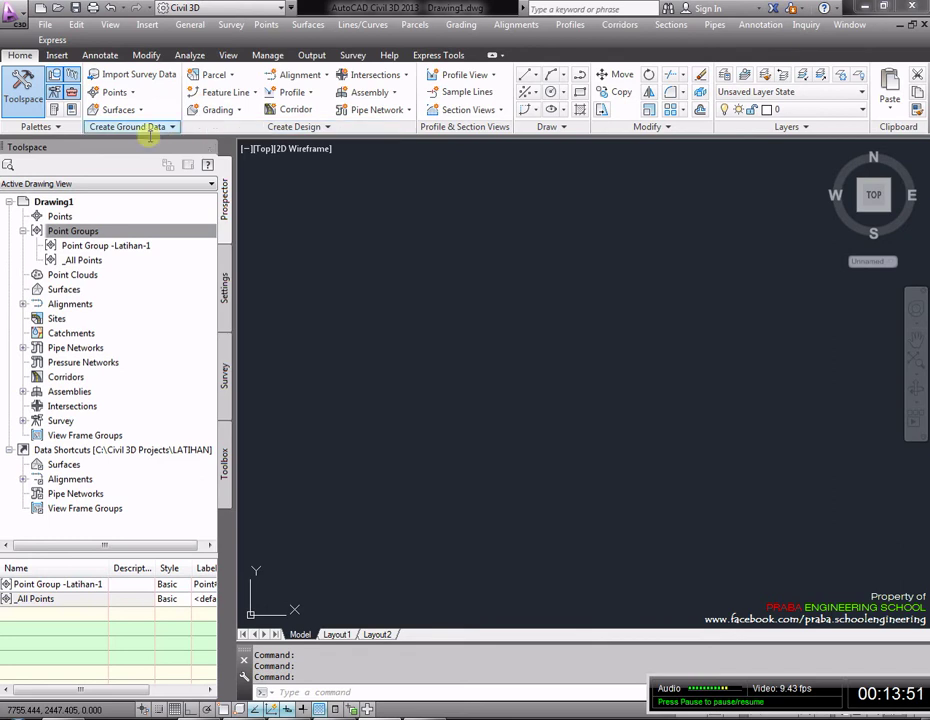
Step: Start a point import with the point creation tools and add PNEZD.txt from the point folder as the source file
{"action": "left_click", "coordinate": [266, 24]}
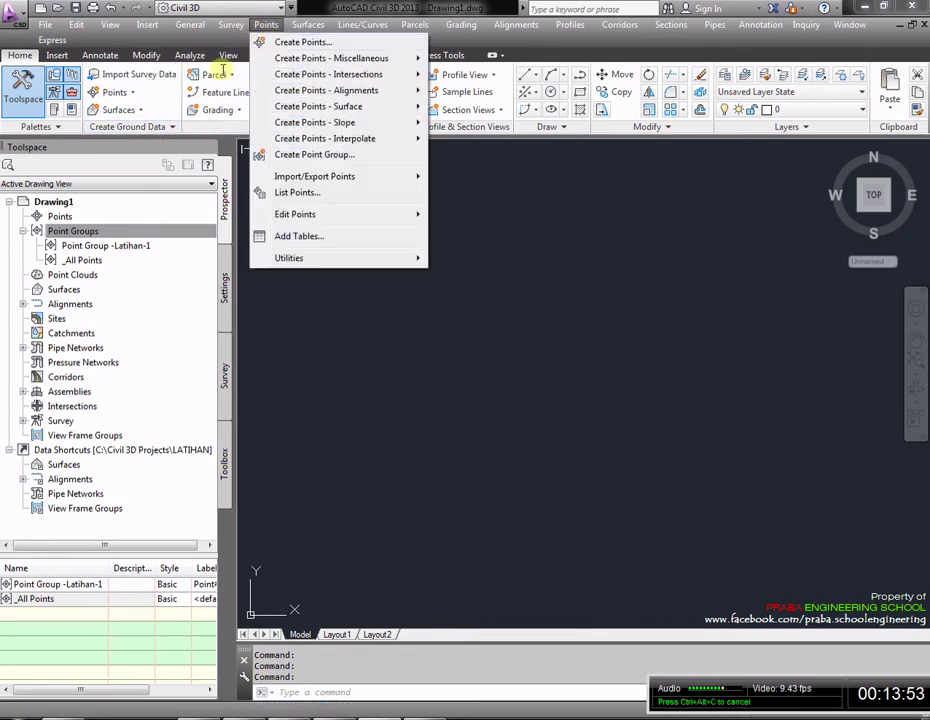
{"action": "left_click", "coordinate": [133, 94]}
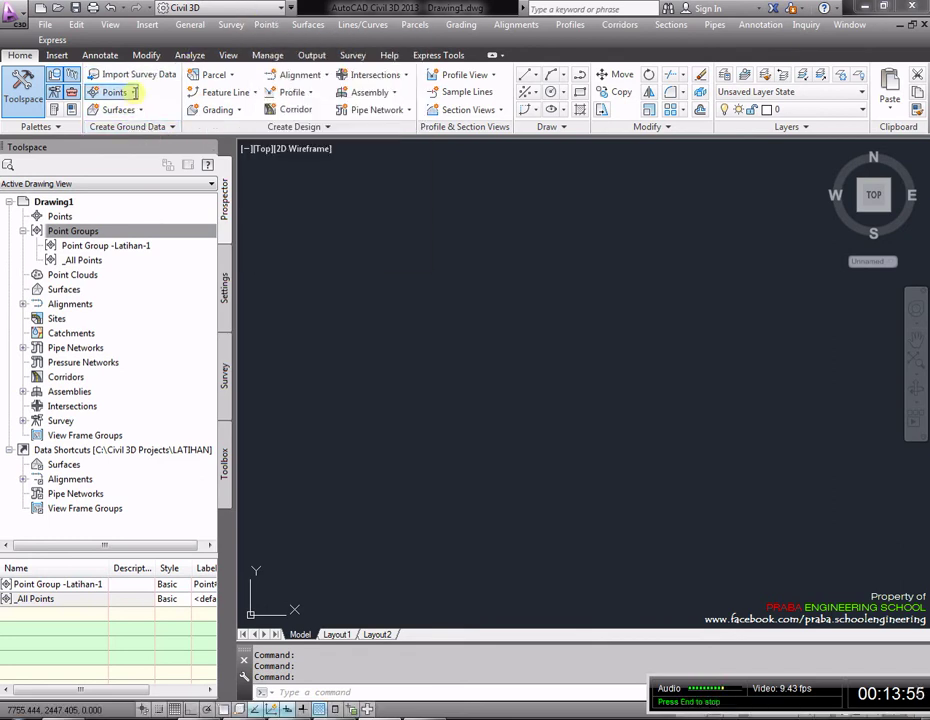
{"action": "left_click", "coordinate": [133, 92]}
{"action": "left_click", "coordinate": [142, 110]}
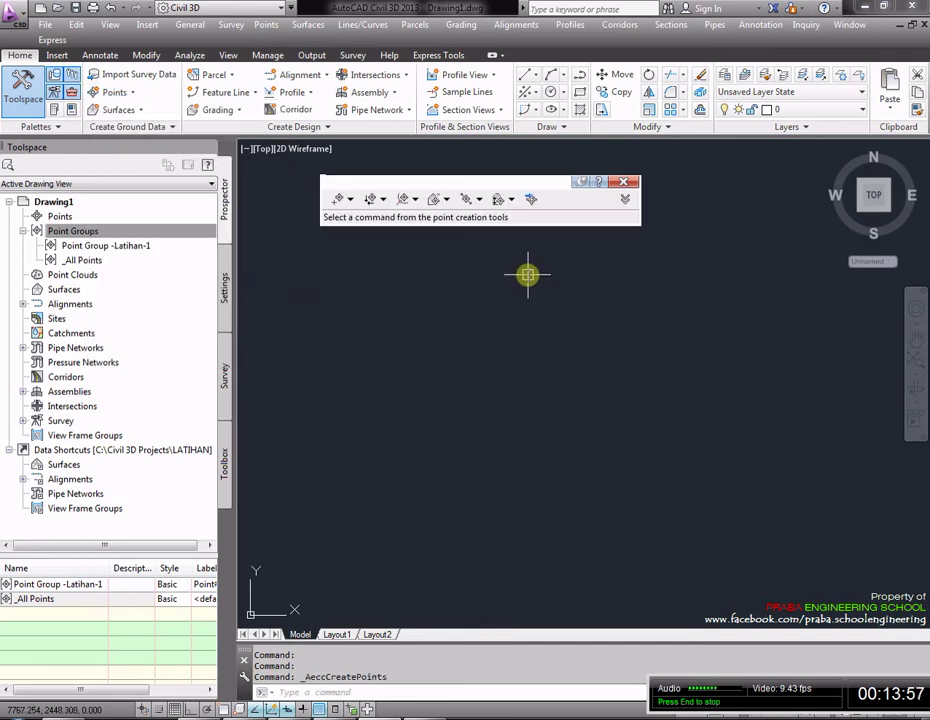
{"action": "left_click", "coordinate": [531, 197]}
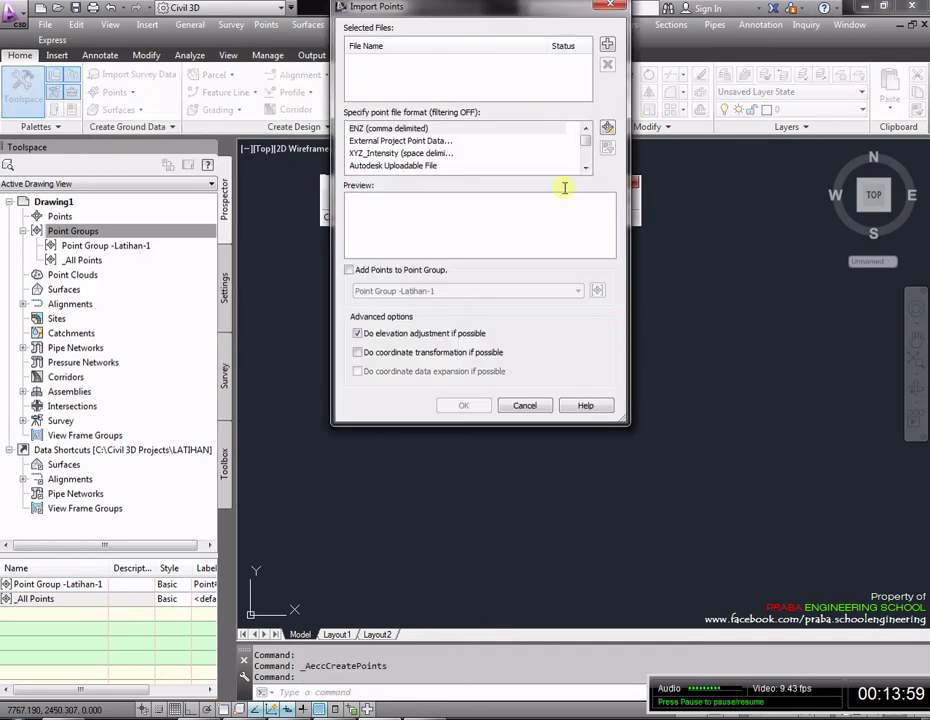
{"action": "left_click", "coordinate": [607, 45]}
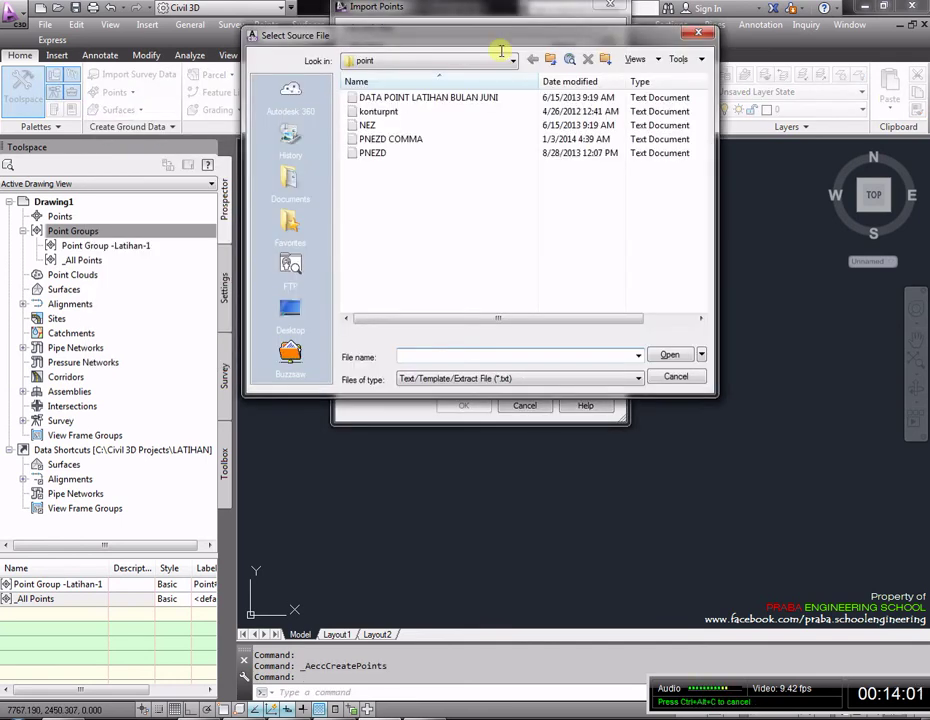
{"action": "left_click", "coordinate": [373, 153]}
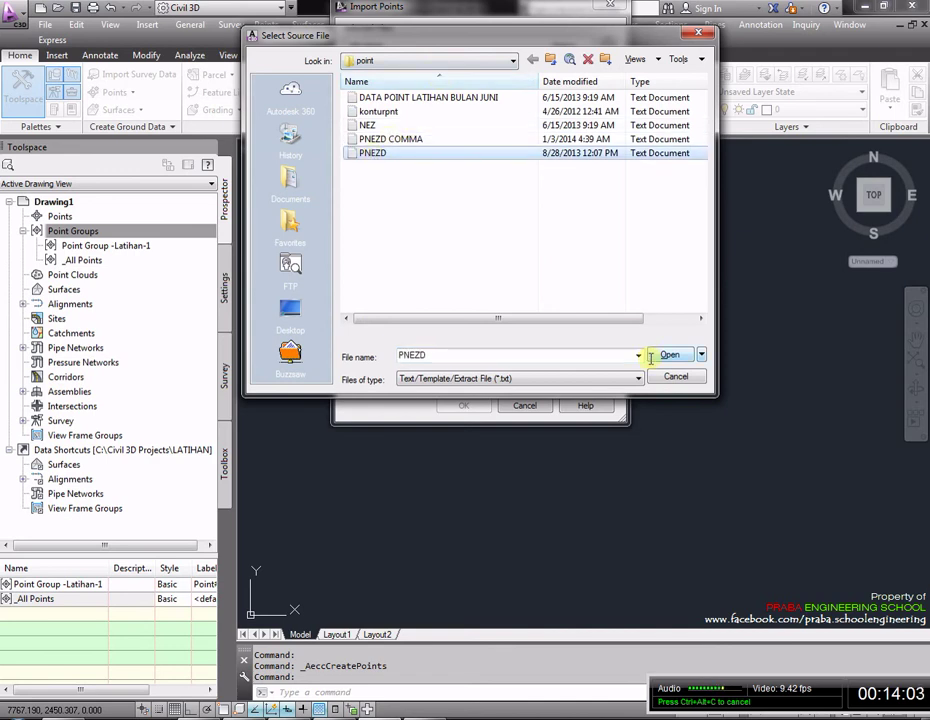
{"action": "left_click", "coordinate": [655, 355]}
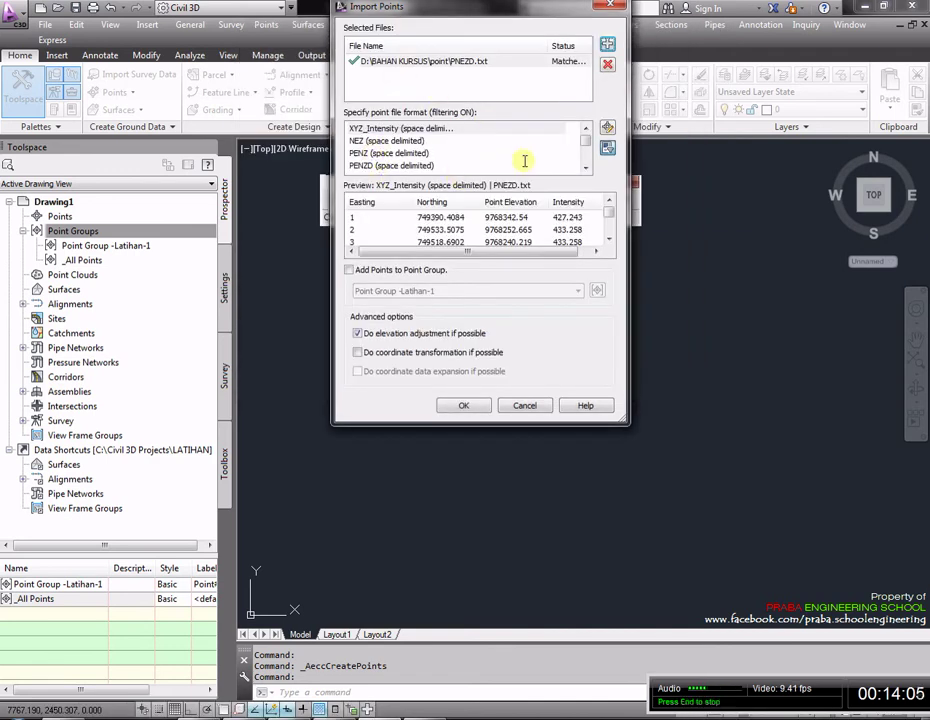
Step: Import the points in the PNEZD (space delimited) format, adding them to Point Group -Latihan-1
{"action": "left_click", "coordinate": [390, 165]}
{"action": "scroll", "coordinate": [442, 160], "scroll_direction": "down", "scroll_amount": 1}
{"action": "left_click", "coordinate": [427, 155]}
{"action": "scroll", "coordinate": [440, 162], "scroll_direction": "down", "scroll_amount": 1}
{"action": "left_click", "coordinate": [390, 153]}
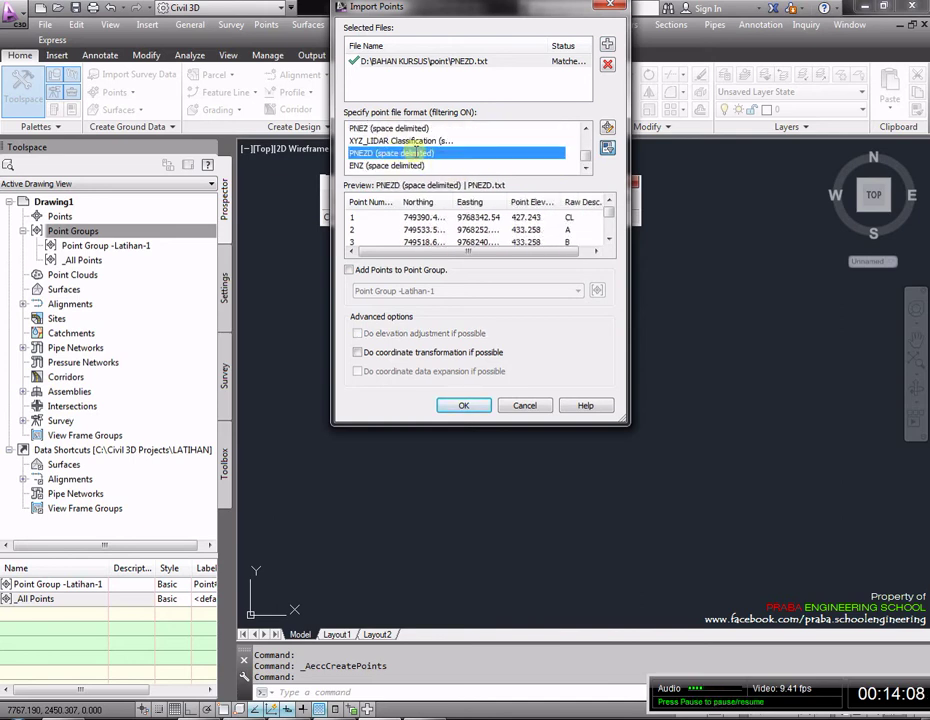
{"action": "left_click", "coordinate": [349, 270]}
{"action": "left_click", "coordinate": [395, 291]}
{"action": "left_click", "coordinate": [398, 298]}
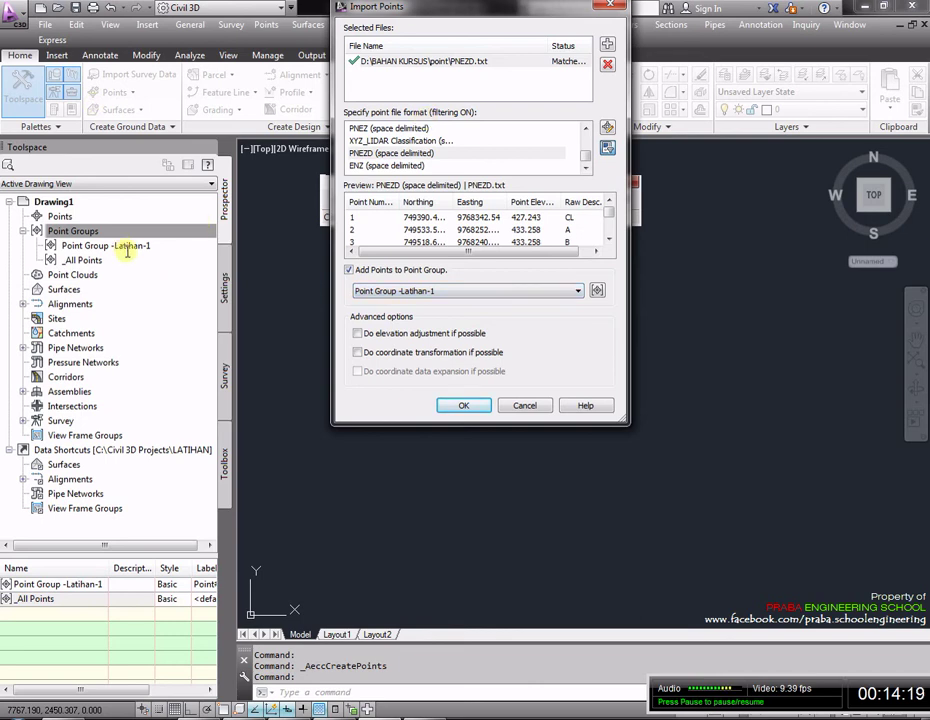
{"action": "left_click", "coordinate": [463, 408]}
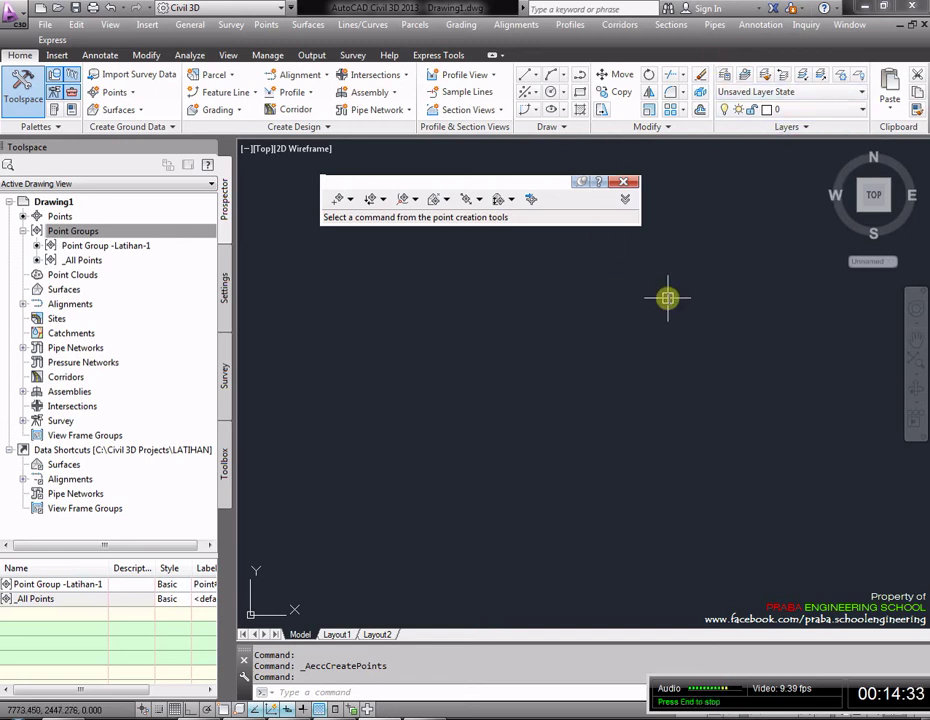
Step: Zoom to the drawing extents to bring all imported points into view
{"action": "type", "text": "z"}
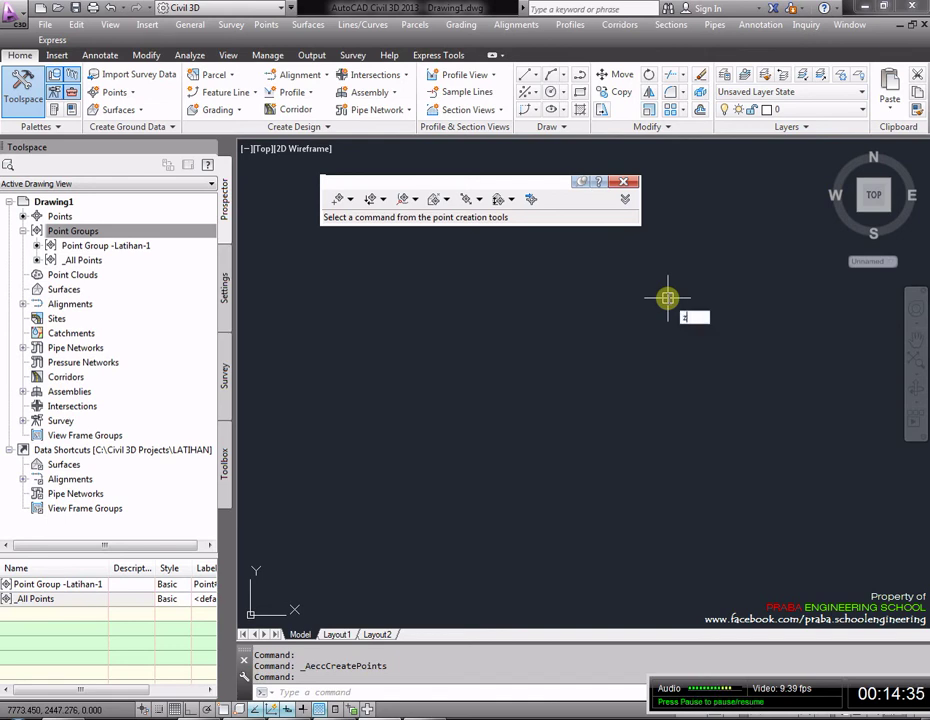
{"action": "key", "text": "Return"}
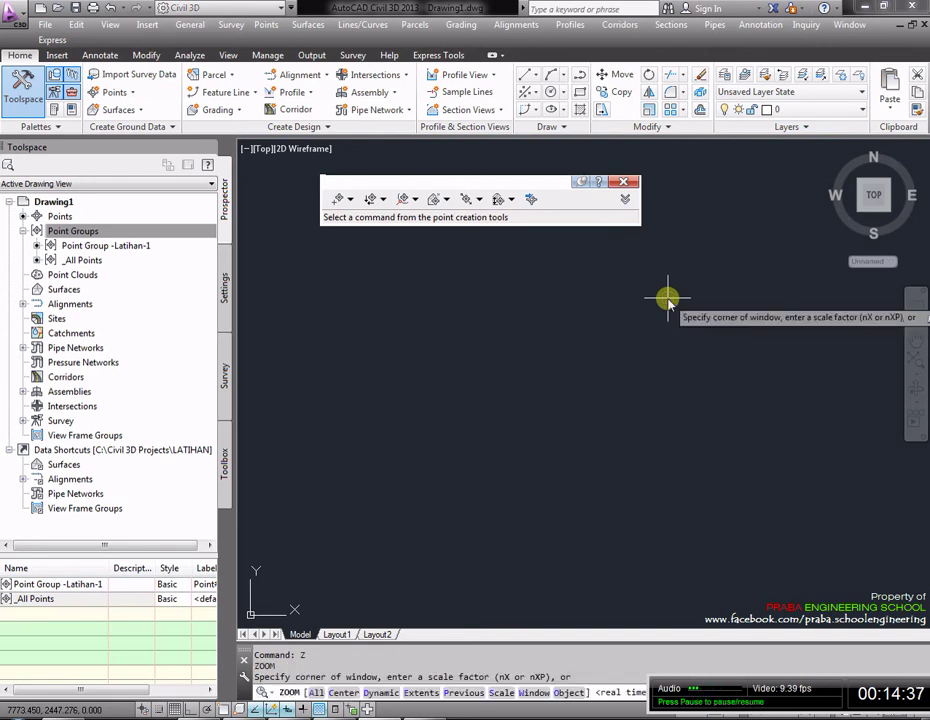
{"action": "type", "text": "e"}
{"action": "key", "text": "Return"}
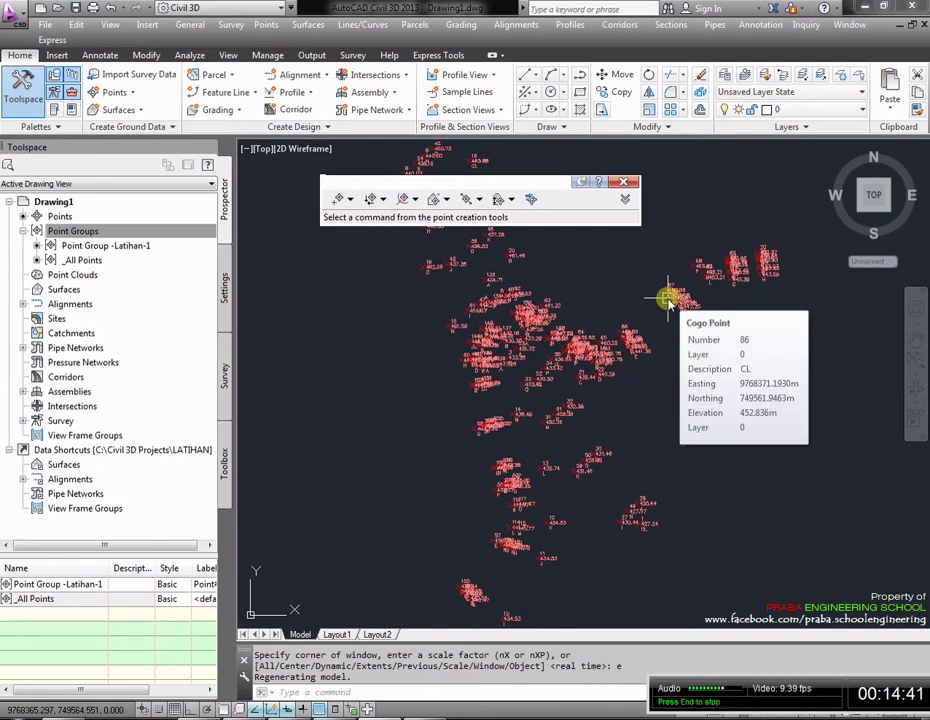
{"action": "scroll", "coordinate": [605, 347], "scroll_direction": "down", "scroll_amount": 5}
{"action": "scroll", "coordinate": [637, 419], "scroll_direction": "down", "scroll_amount": 5}
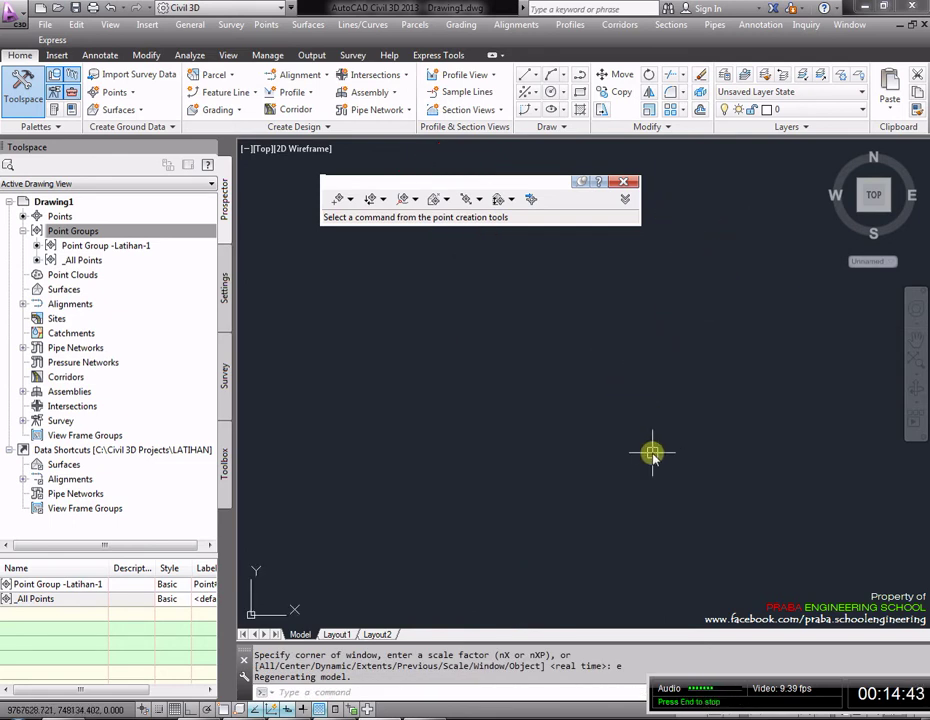
{"action": "key", "text": "Escape"}
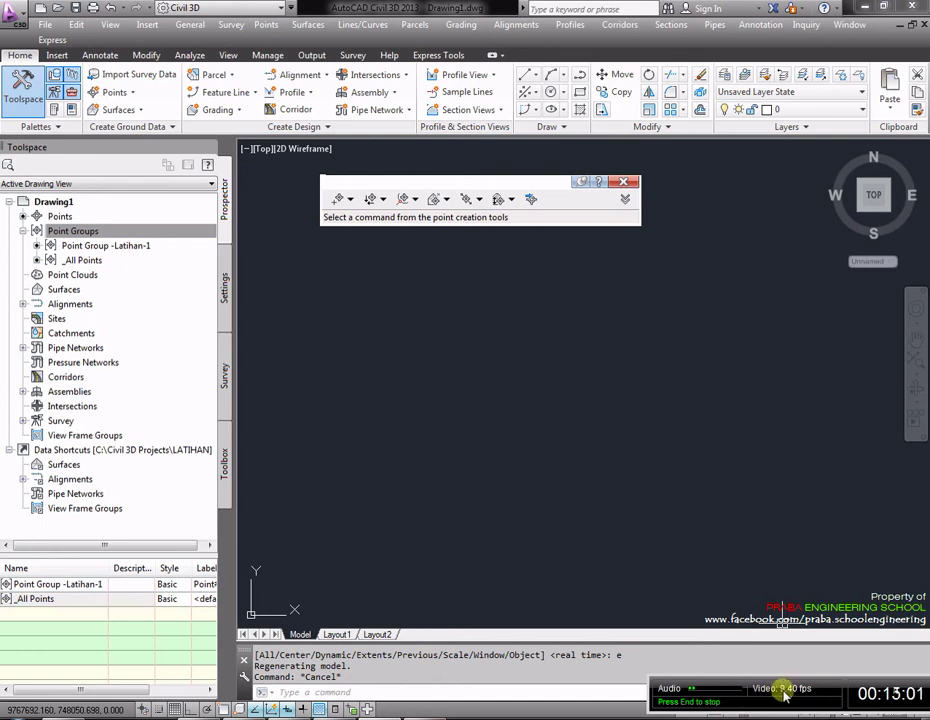
{"action": "mouse_move", "coordinate": [716, 692]}
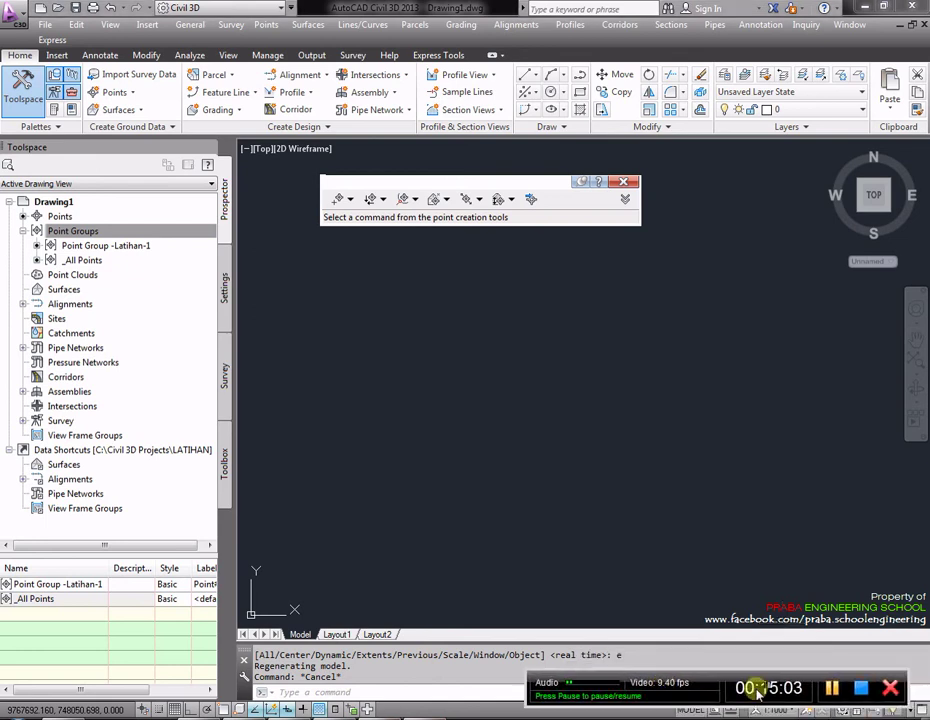
{"action": "key", "text": "Escape"}
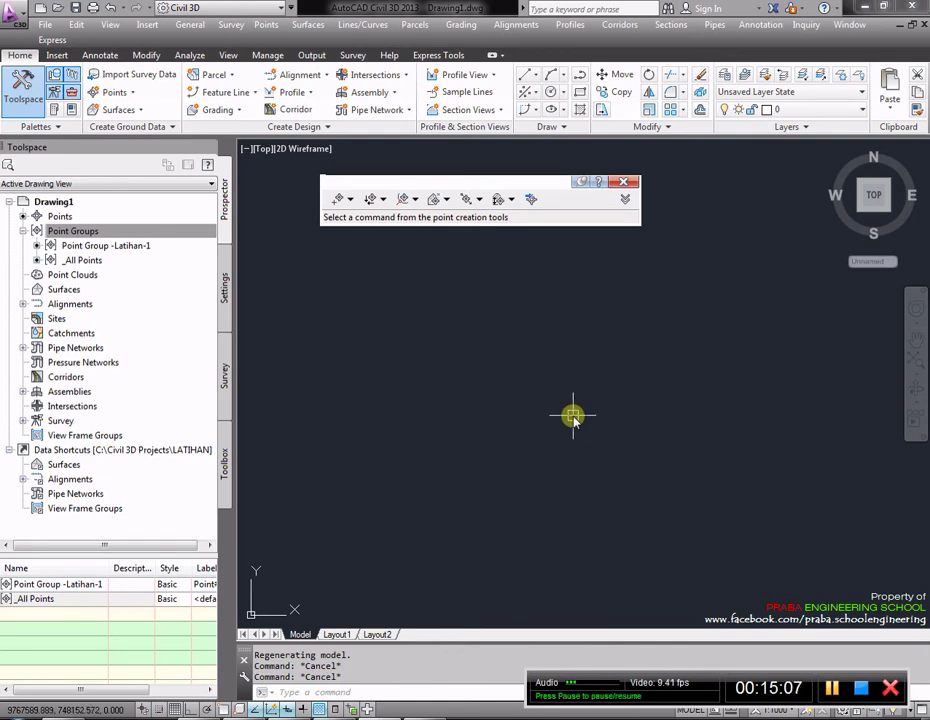
{"action": "key", "text": "Return"}
{"action": "type", "text": "e"}
{"action": "key", "text": "Return"}
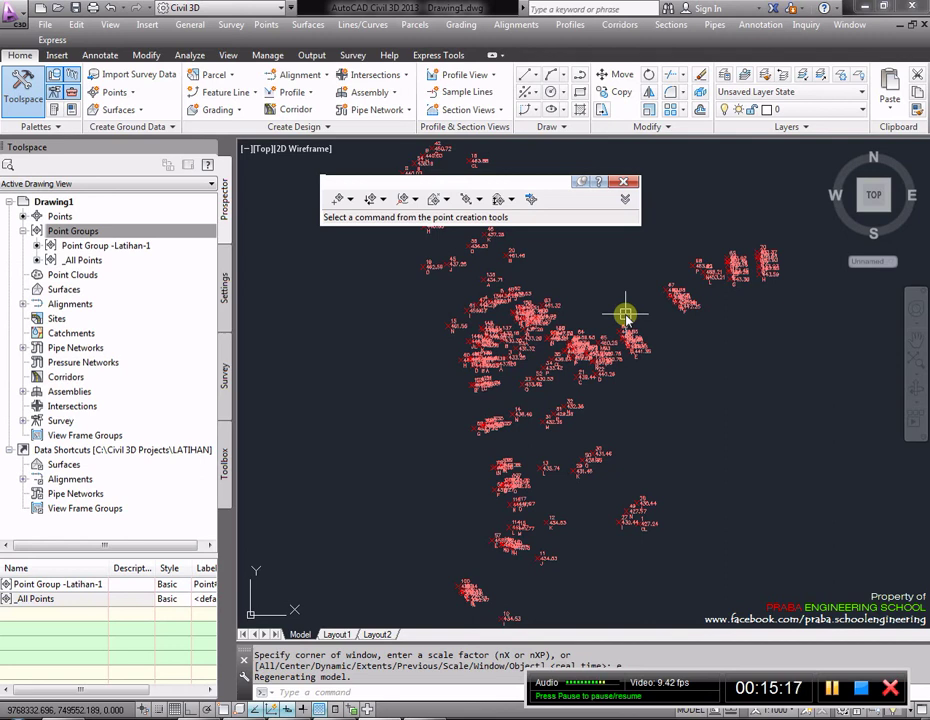
Step: Examine the number, elevation and description labels of the imported points around point 135
{"action": "scroll", "coordinate": [470, 280], "scroll_direction": "up", "scroll_amount": 12}
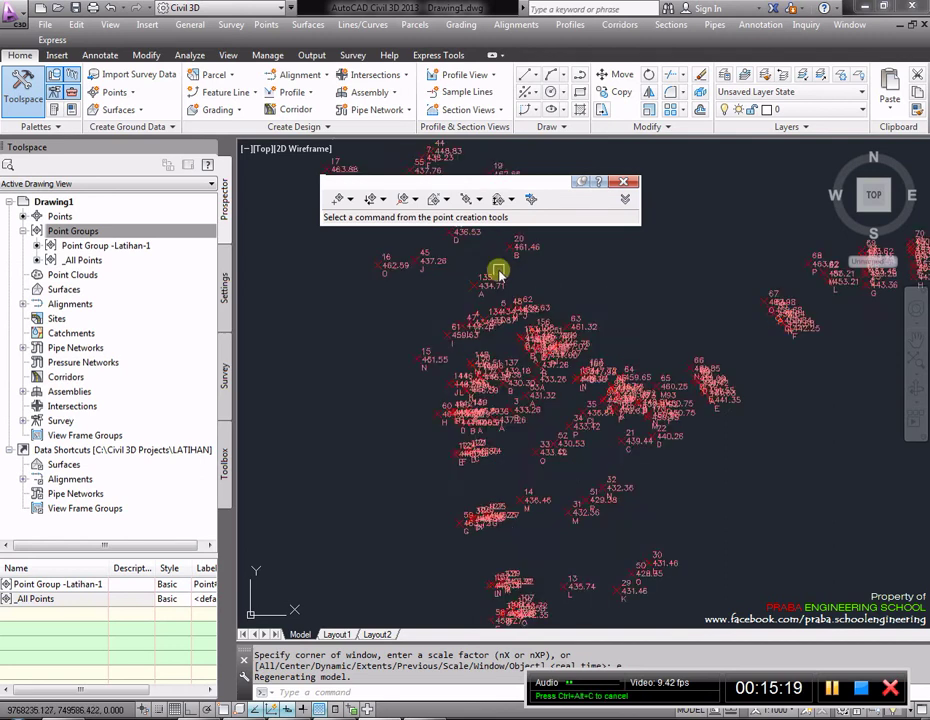
{"action": "scroll", "coordinate": [457, 338], "scroll_direction": "down", "scroll_amount": 3}
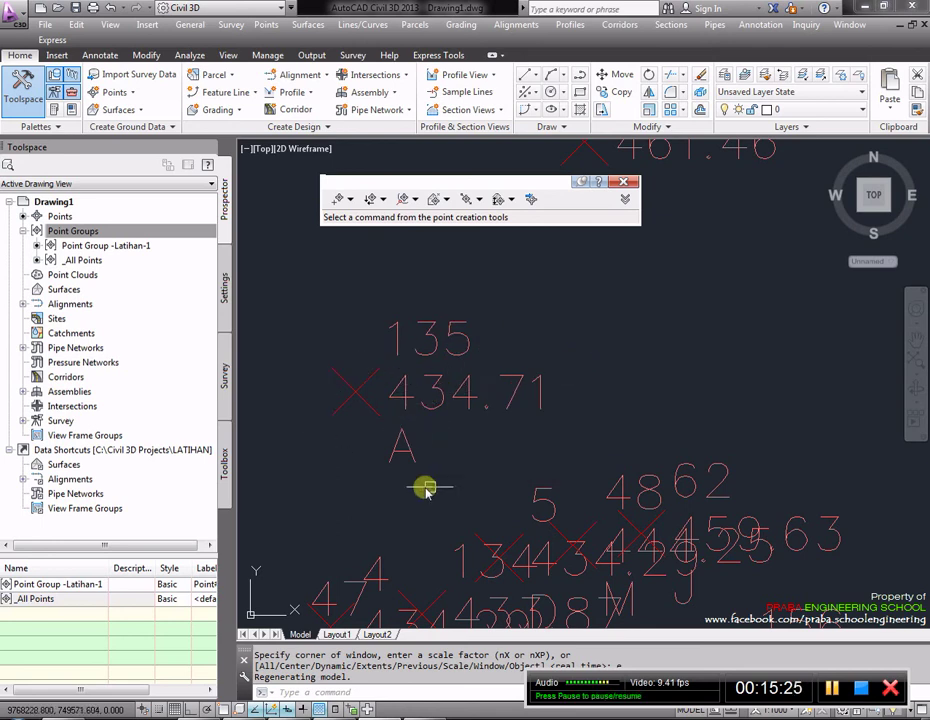
{"action": "scroll", "coordinate": [623, 424], "scroll_direction": "down", "scroll_amount": 5}
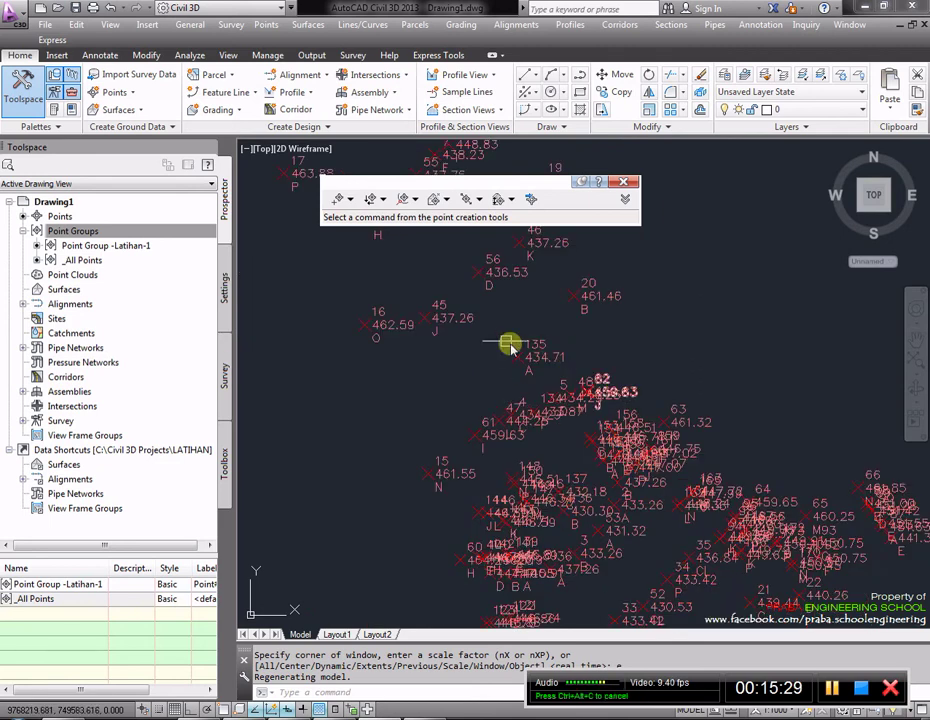
{"action": "scroll", "coordinate": [512, 350], "scroll_direction": "up", "scroll_amount": 5}
{"action": "scroll", "coordinate": [428, 314], "scroll_direction": "down", "scroll_amount": 2}
{"action": "scroll", "coordinate": [440, 315], "scroll_direction": "down", "scroll_amount": 4}
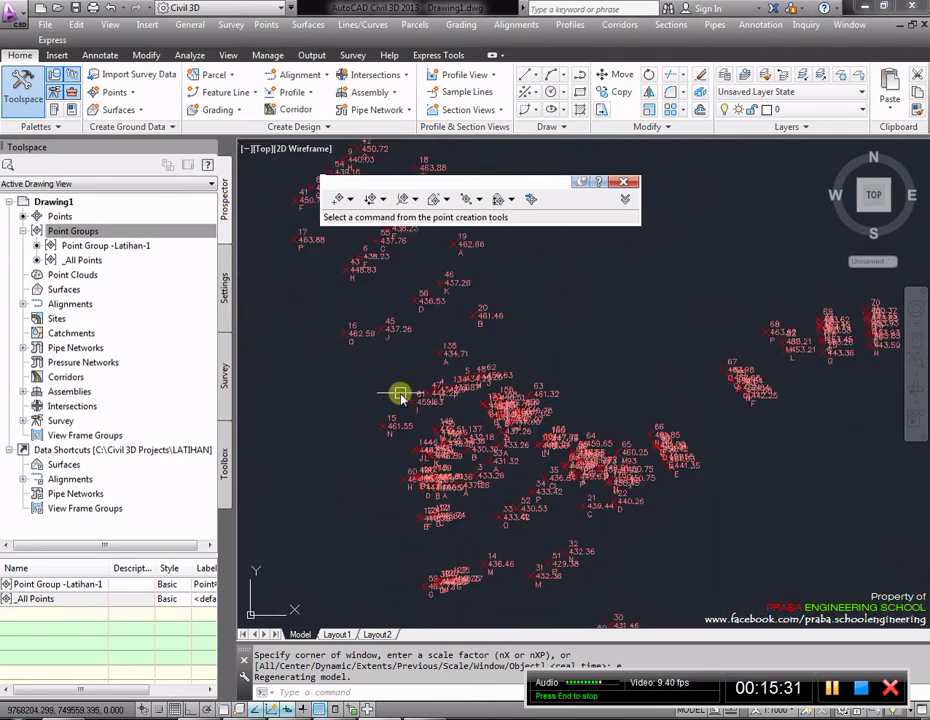
{"action": "scroll", "coordinate": [445, 356], "scroll_direction": "up", "scroll_amount": 5}
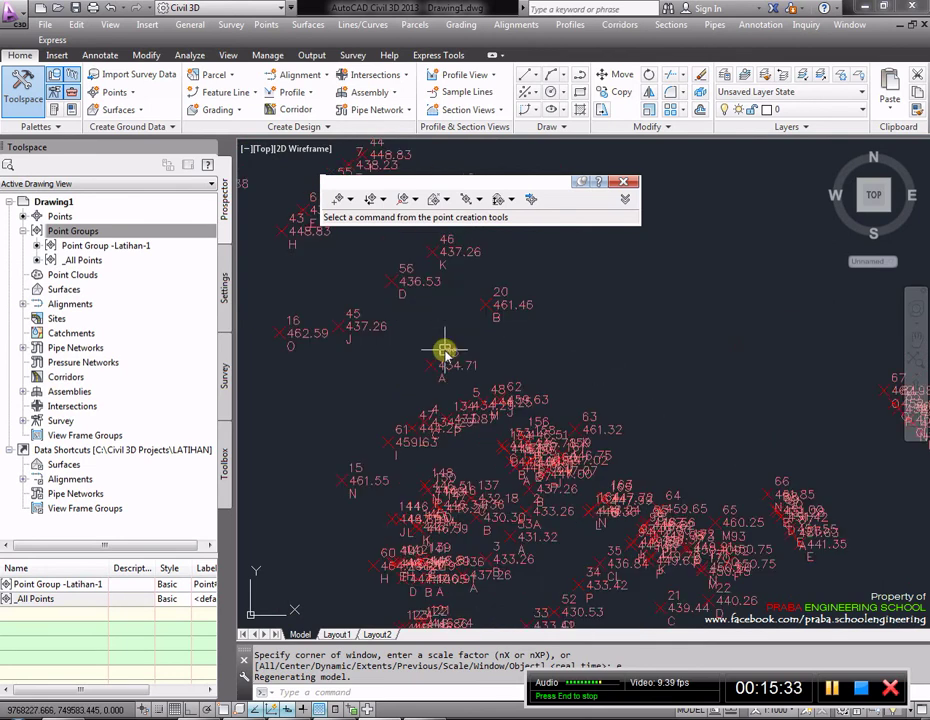
Step: Open the point group properties from point 135 and move the dialog clear of that point
{"action": "left_click", "coordinate": [455, 355]}
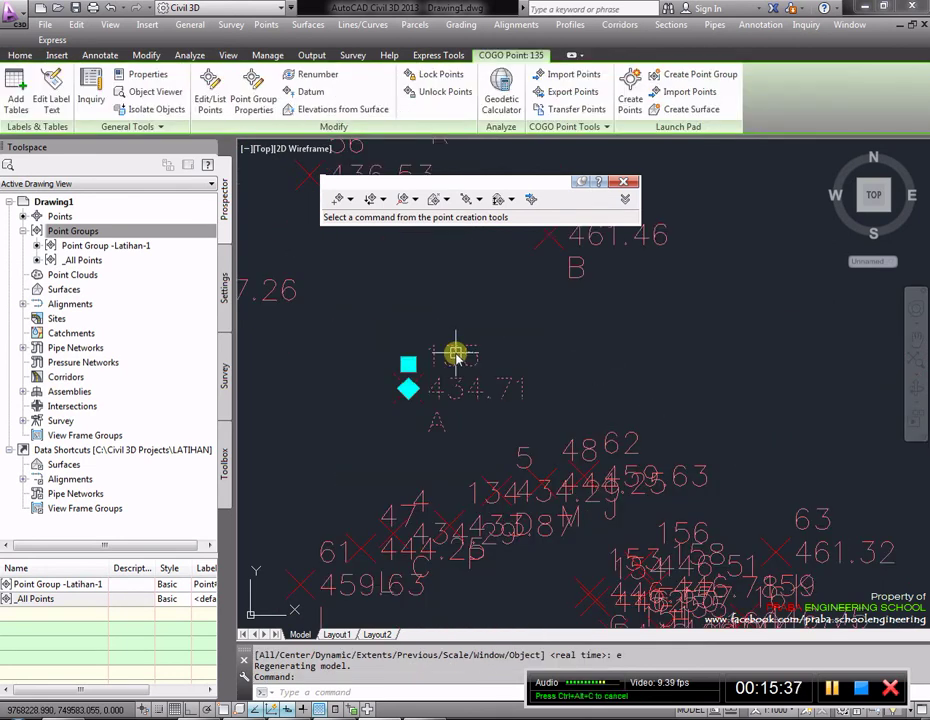
{"action": "right_click", "coordinate": [455, 355]}
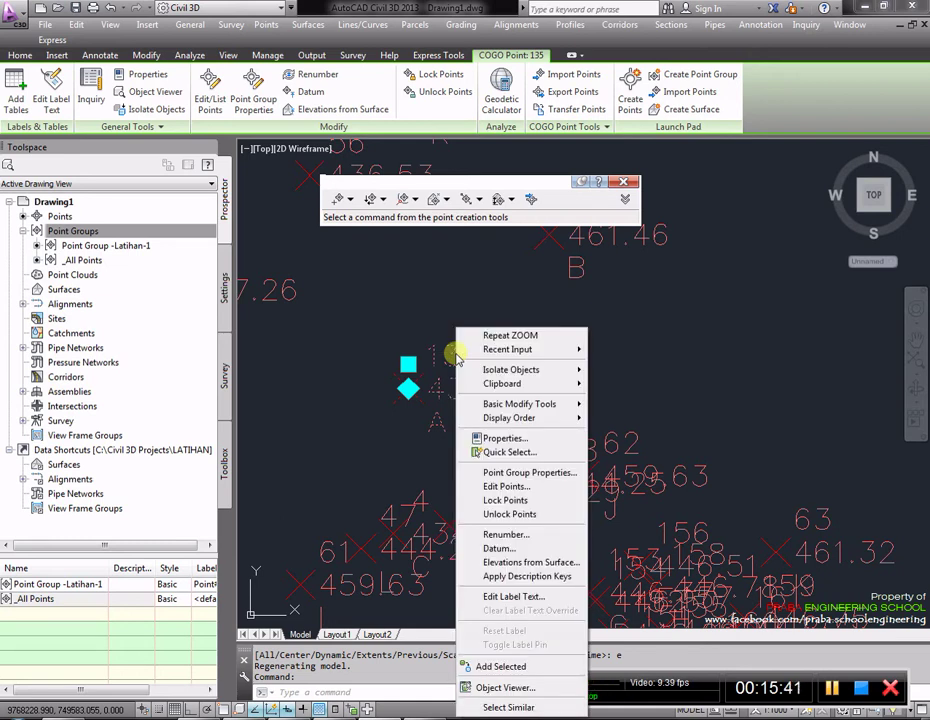
{"action": "left_click", "coordinate": [540, 473]}
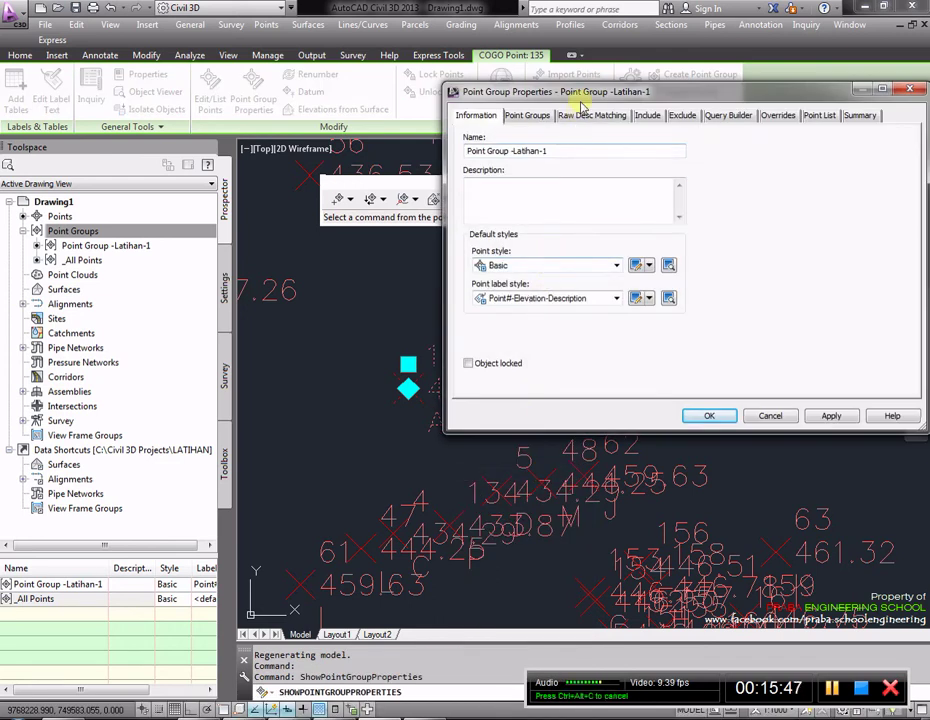
{"action": "left_click_drag", "start_coordinate": [585, 93], "coordinate": [629, 53]}
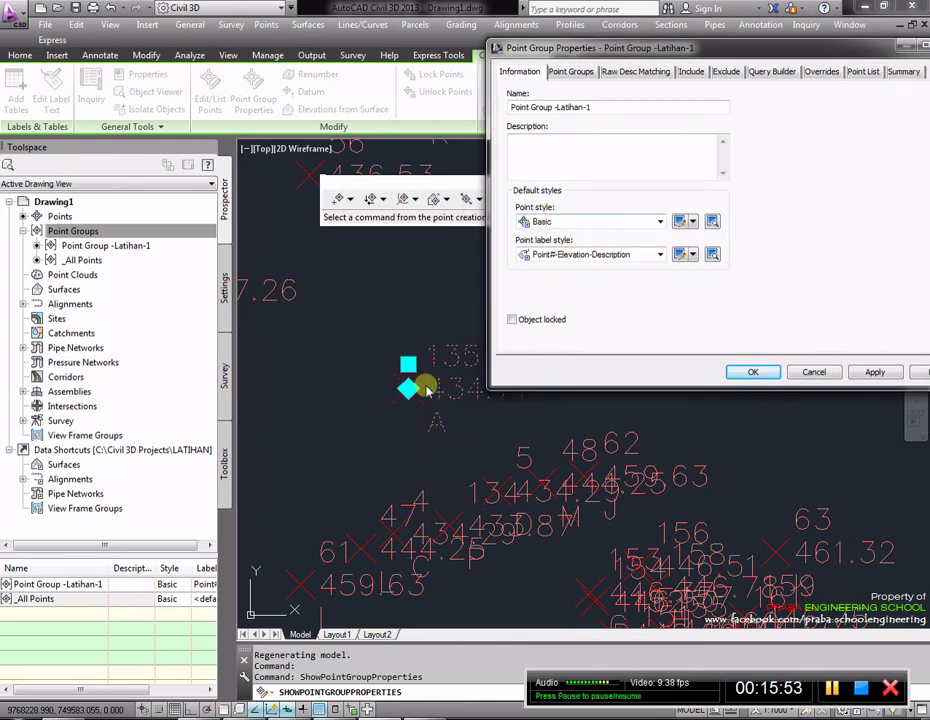
Step: Try the Catch Basin and Bound point styles on Point Group -Latihan-1
{"action": "left_click", "coordinate": [575, 222]}
{"action": "left_click", "coordinate": [567, 270]}
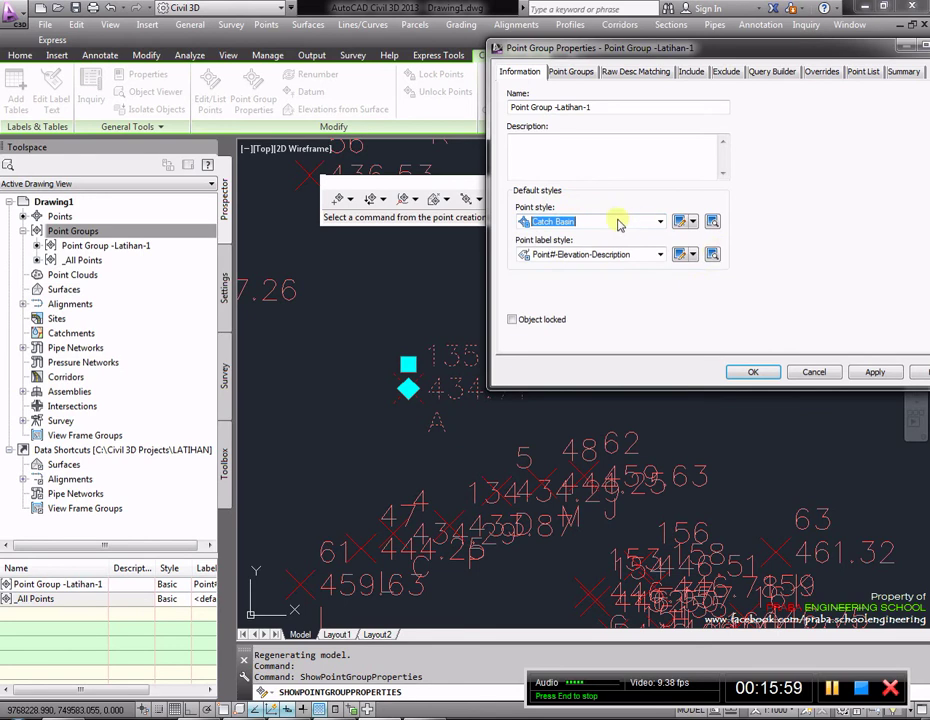
{"action": "left_click", "coordinate": [875, 371]}
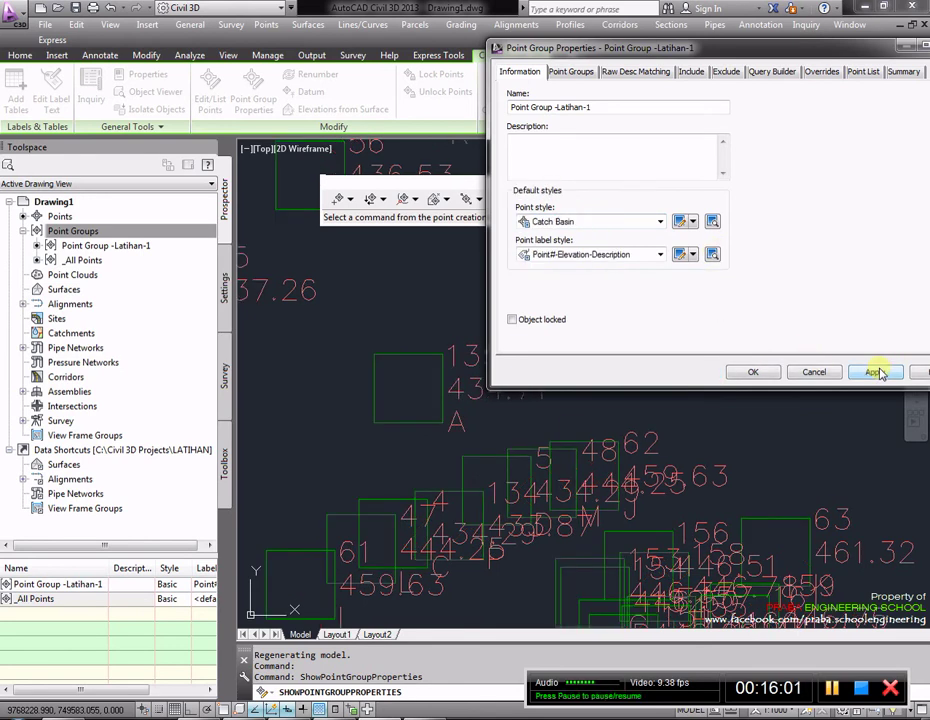
{"action": "left_click", "coordinate": [576, 222]}
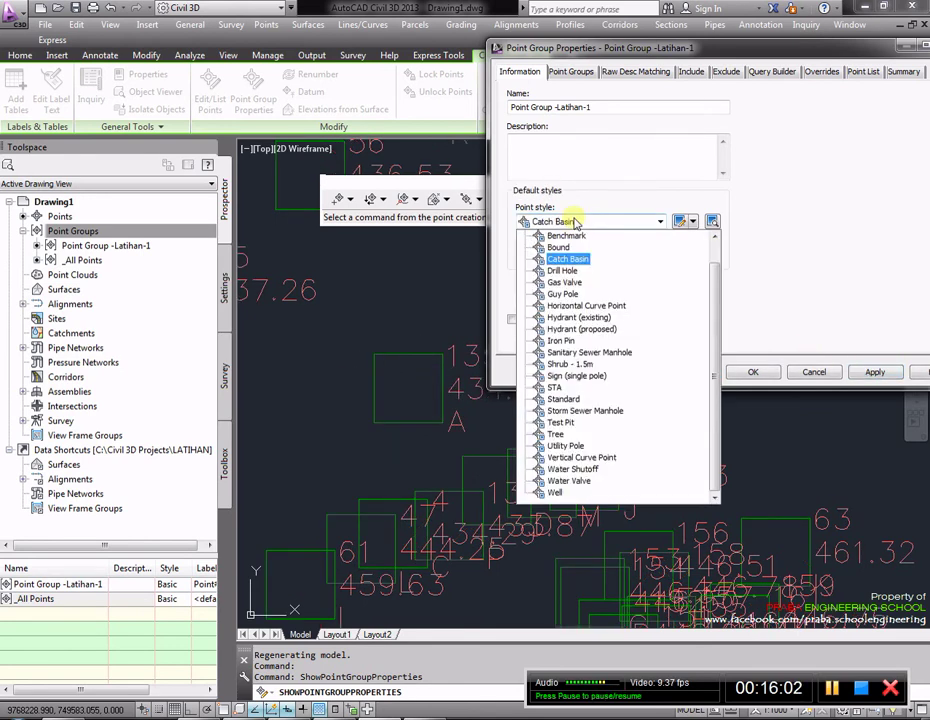
{"action": "left_click", "coordinate": [558, 247]}
{"action": "left_click", "coordinate": [873, 371]}
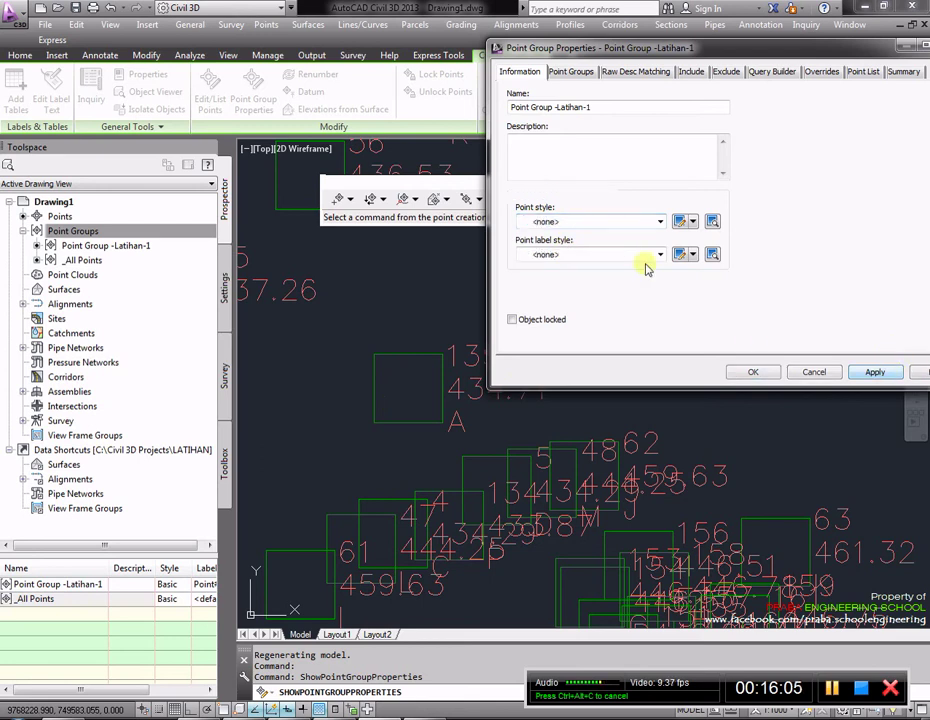
Step: Apply the STA point style to Point Group -Latihan-1
{"action": "left_click", "coordinate": [631, 222]}
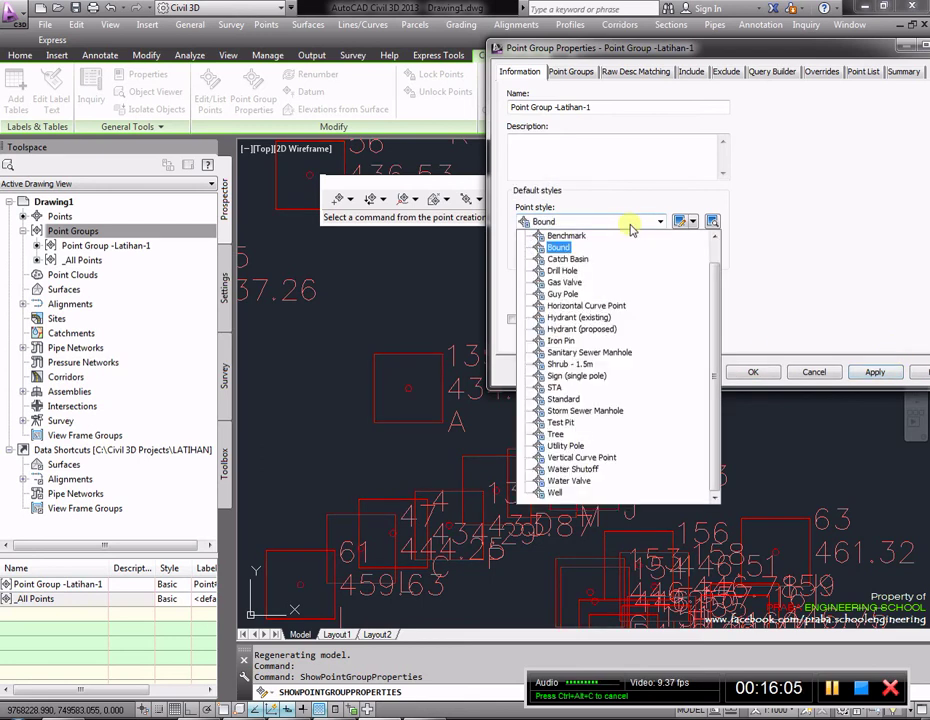
{"action": "left_click", "coordinate": [550, 386]}
{"action": "left_click", "coordinate": [875, 374]}
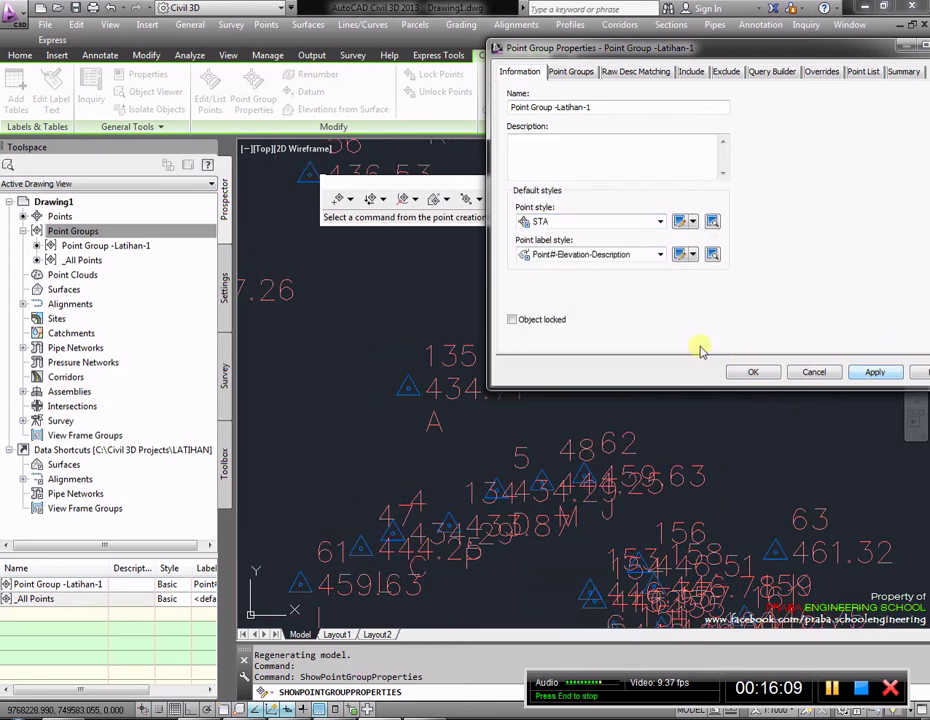
Step: Apply the Basic point style to Point Group -Latihan-1
{"action": "left_click", "coordinate": [570, 223]}
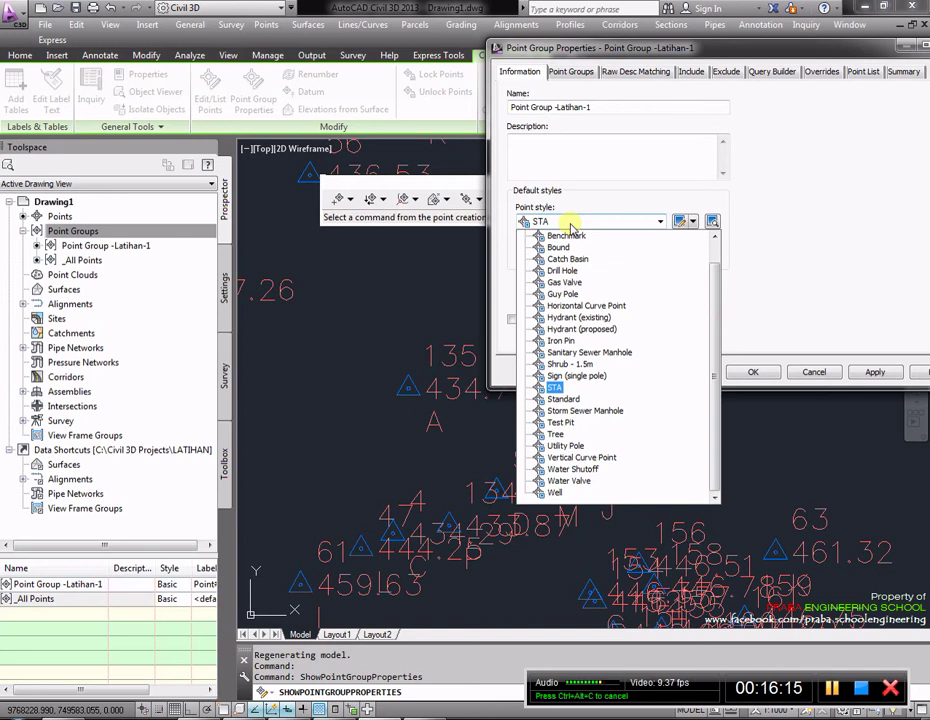
{"action": "scroll", "coordinate": [580, 328], "scroll_direction": "up", "scroll_amount": 1}
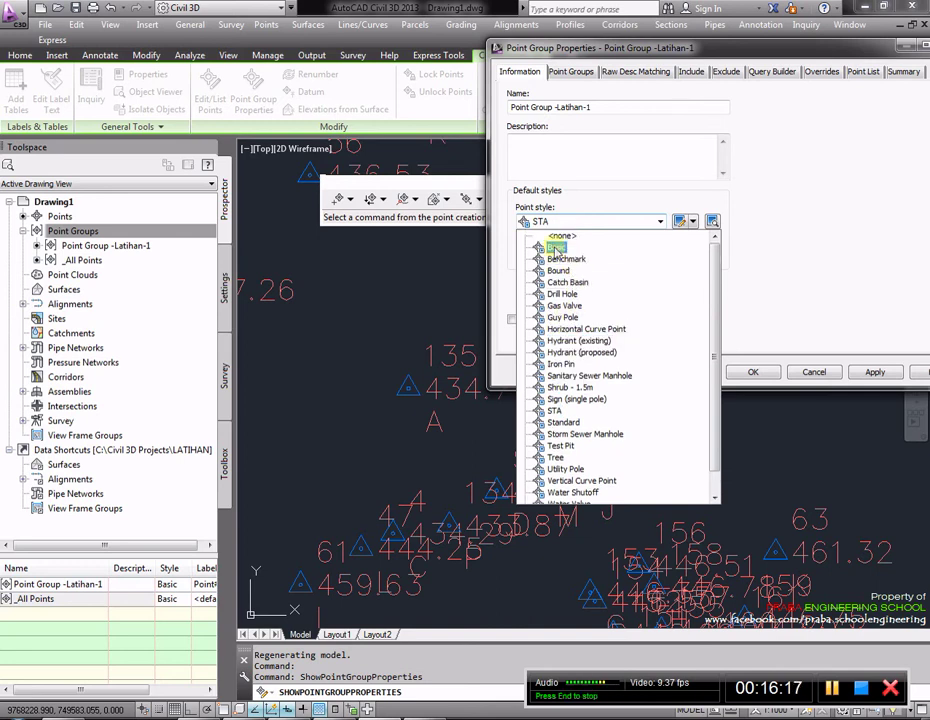
{"action": "left_click", "coordinate": [556, 250]}
{"action": "left_click", "coordinate": [874, 372]}
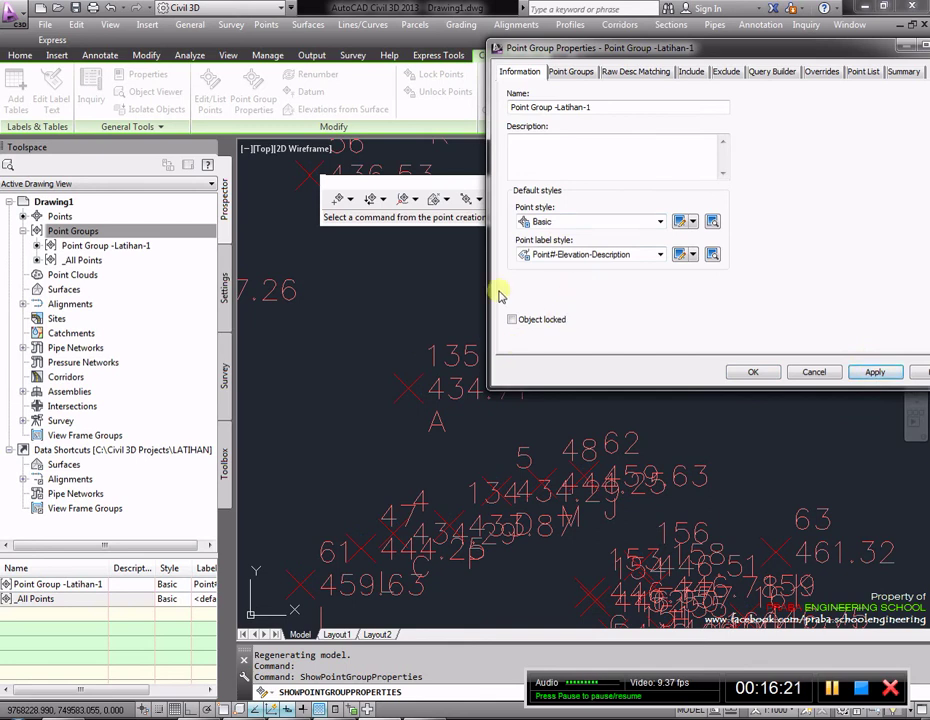
Step: Try the Description Only and the Elevation and Description label styles on Point Group -Latihan-1
{"action": "left_click", "coordinate": [602, 255]}
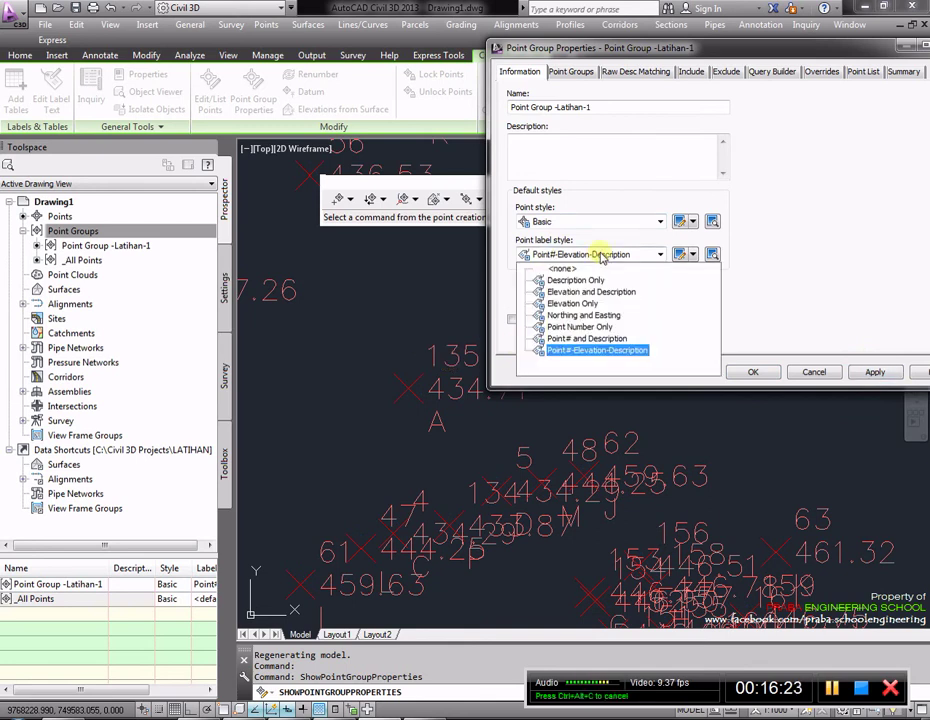
{"action": "left_click", "coordinate": [575, 280]}
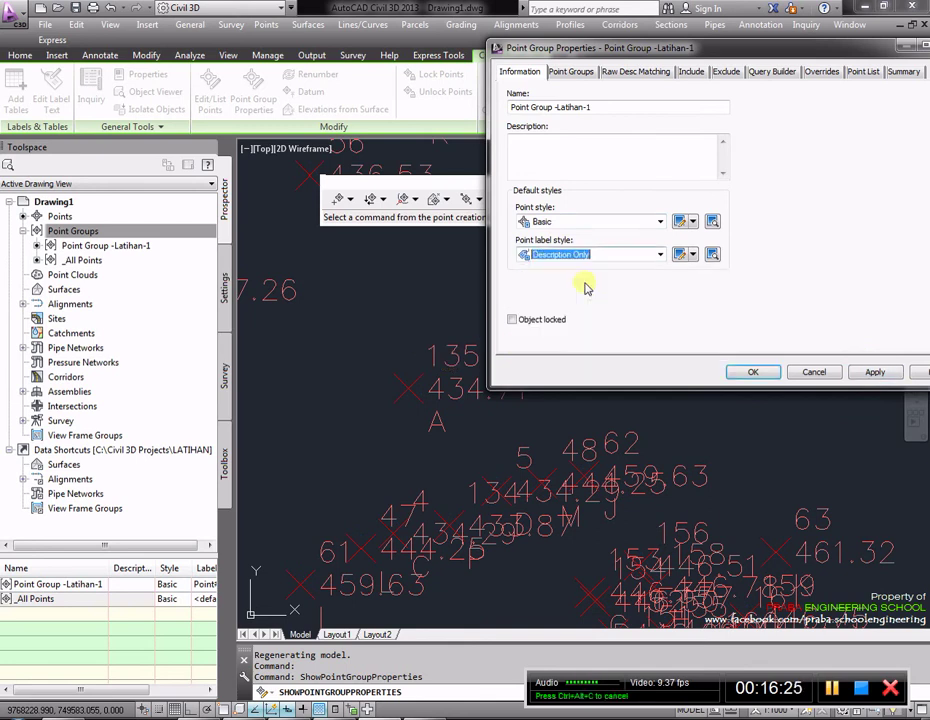
{"action": "left_click", "coordinate": [872, 373]}
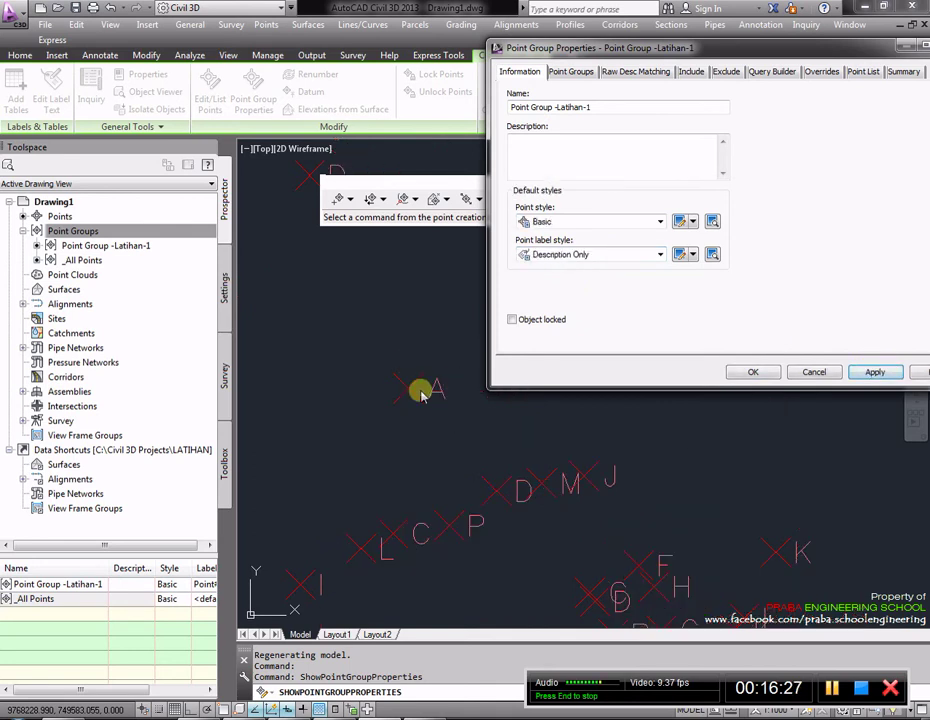
{"action": "left_click", "coordinate": [630, 254]}
{"action": "left_click", "coordinate": [583, 292]}
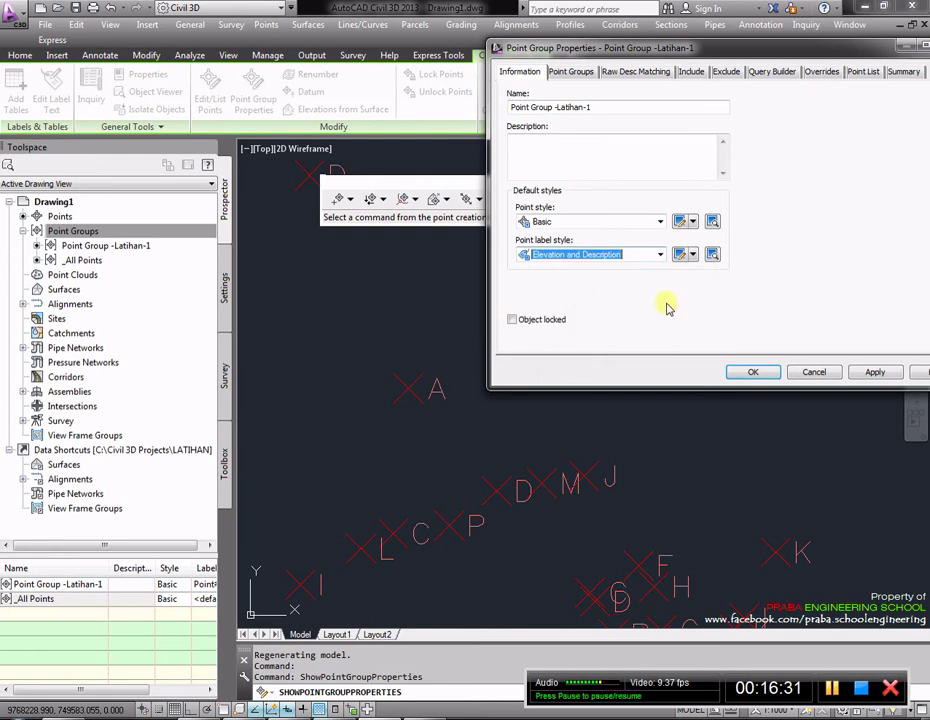
{"action": "left_click", "coordinate": [874, 372]}
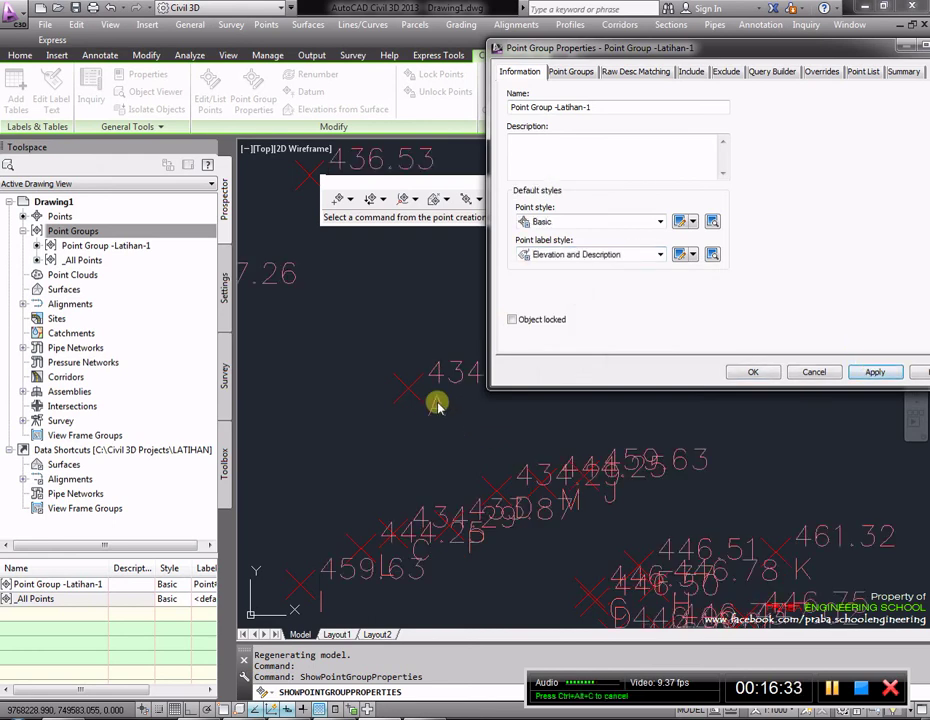
Step: Try the Elevation Only and Point Number Only label styles on Point Group -Latihan-1
{"action": "left_click", "coordinate": [550, 254]}
{"action": "left_click", "coordinate": [556, 304]}
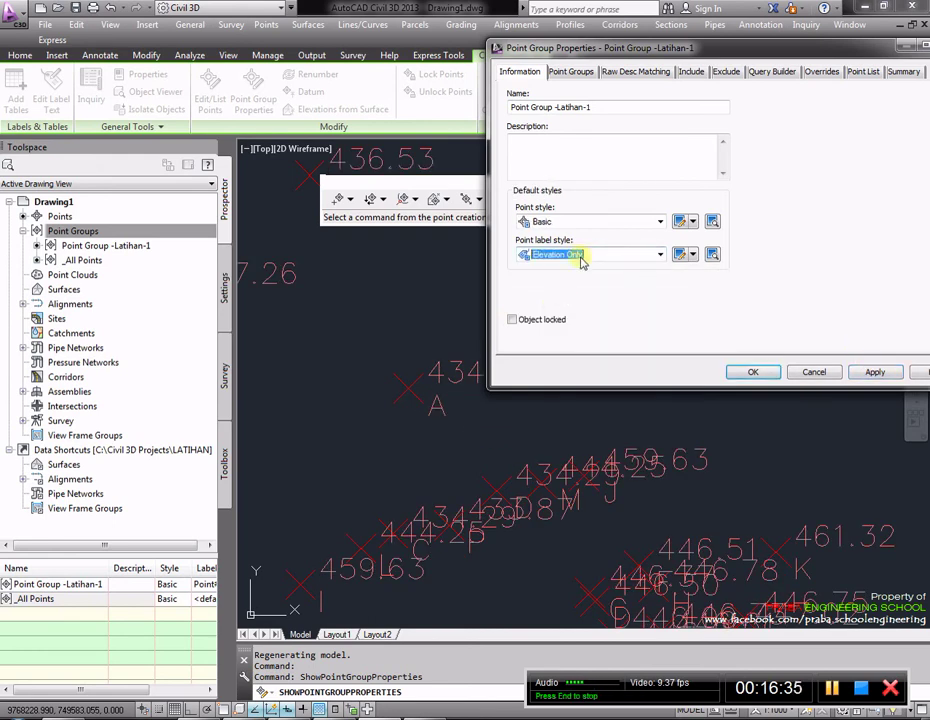
{"action": "left_click", "coordinate": [583, 258]}
{"action": "left_click", "coordinate": [556, 304]}
{"action": "left_click", "coordinate": [874, 372]}
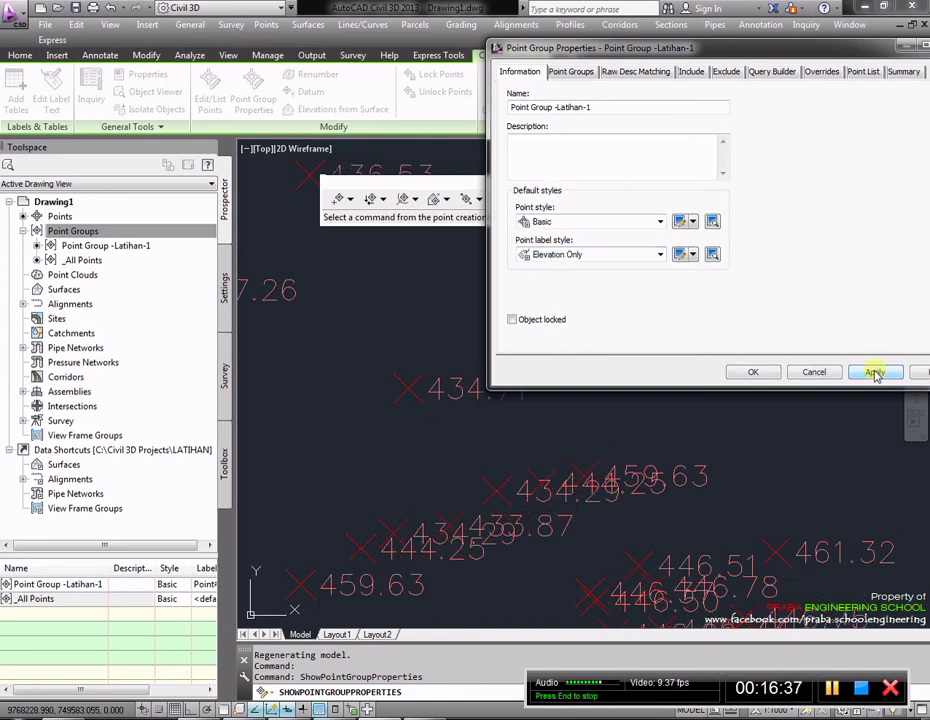
{"action": "left_click", "coordinate": [604, 255]}
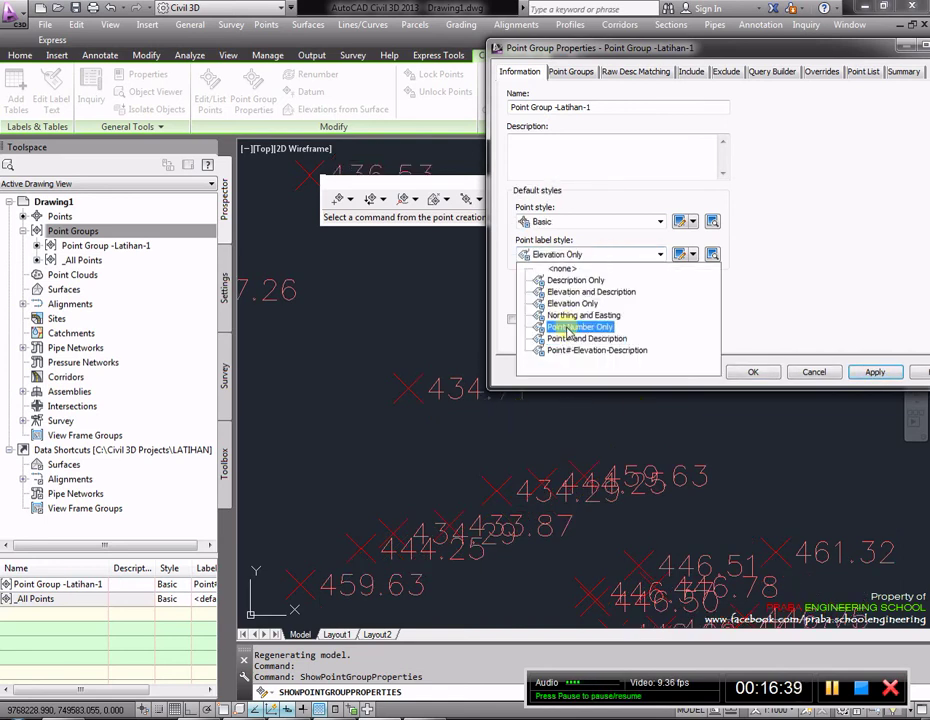
{"action": "left_click", "coordinate": [567, 328]}
{"action": "left_click", "coordinate": [874, 372]}
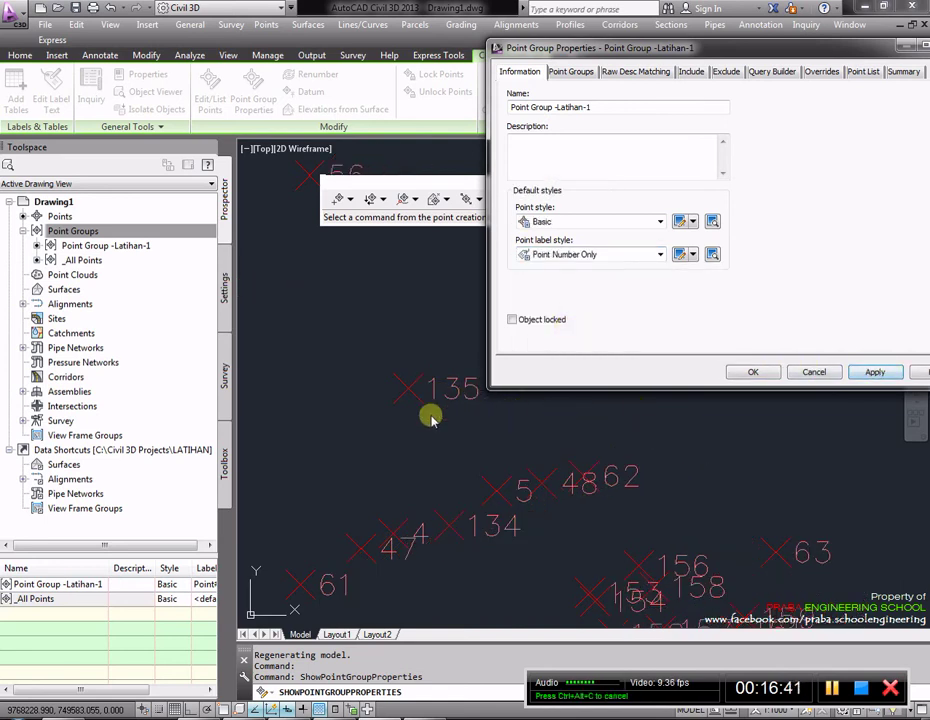
Step: Try the Point# and Description label style on the group, then apply Point#-Elevation-Description
{"action": "left_click", "coordinate": [594, 254]}
{"action": "left_click", "coordinate": [592, 339]}
{"action": "left_click", "coordinate": [872, 372]}
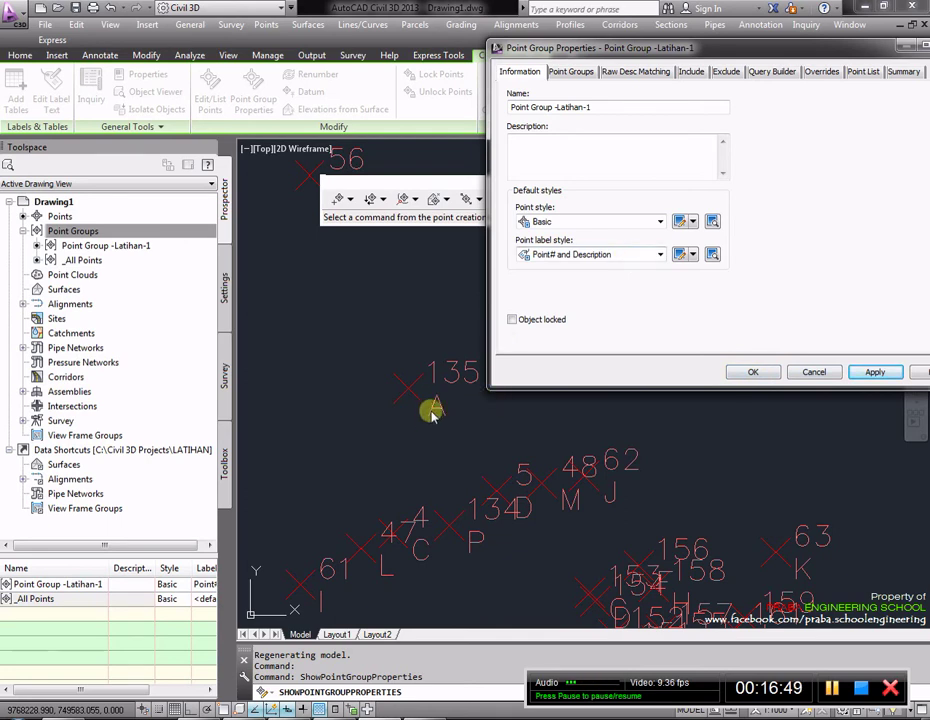
{"action": "left_click", "coordinate": [598, 253]}
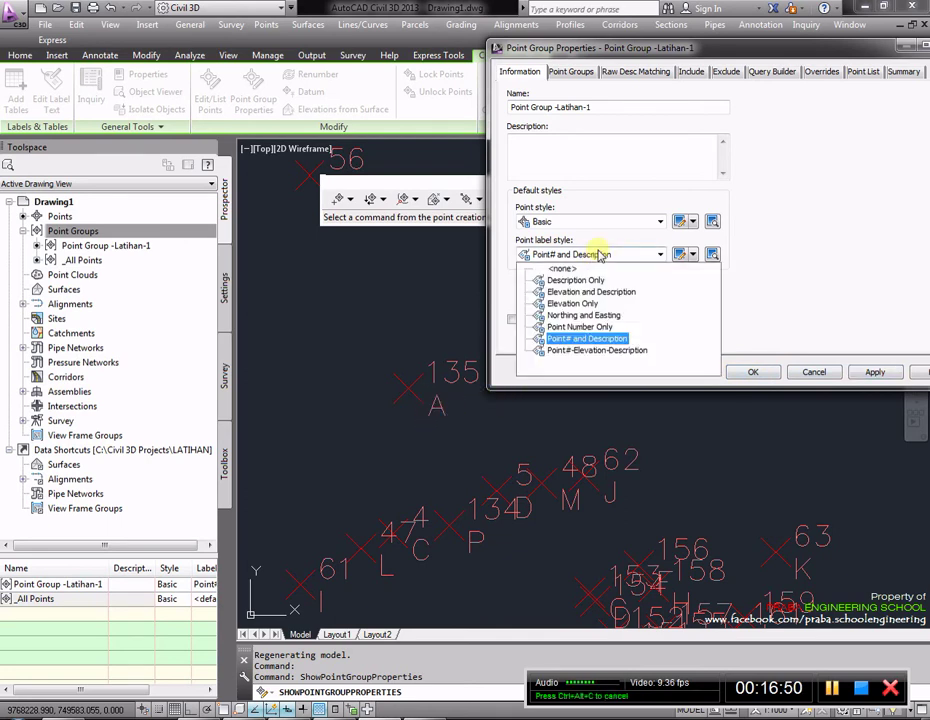
{"action": "left_click", "coordinate": [577, 348]}
{"action": "left_click", "coordinate": [880, 373]}
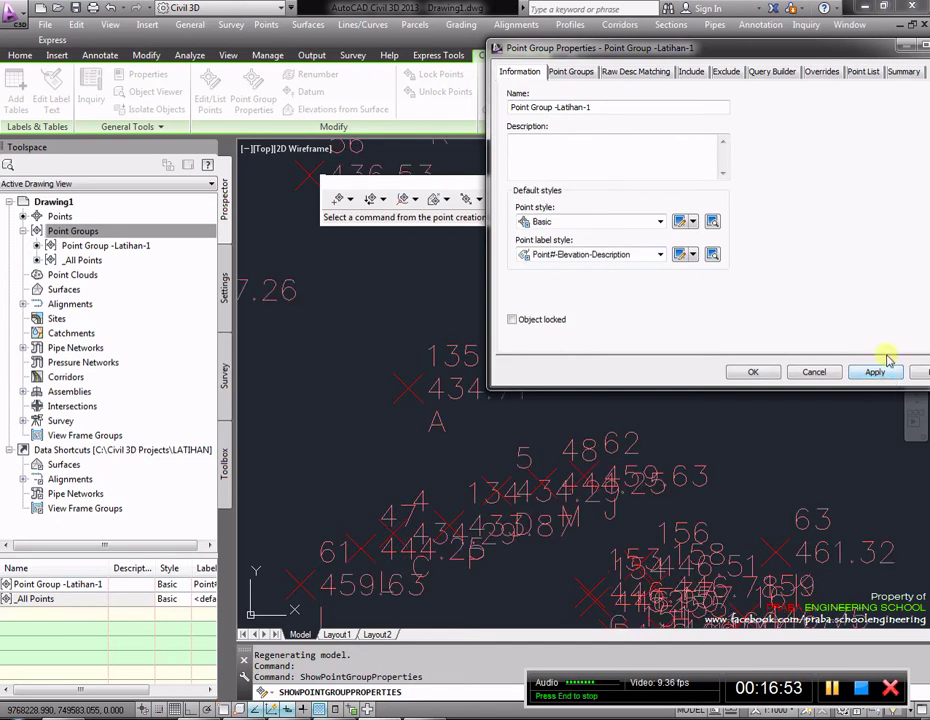
Step: Set both the point style and the point label style of Point Group -Latihan-1 to <none> and close its properties
{"action": "left_click", "coordinate": [641, 254]}
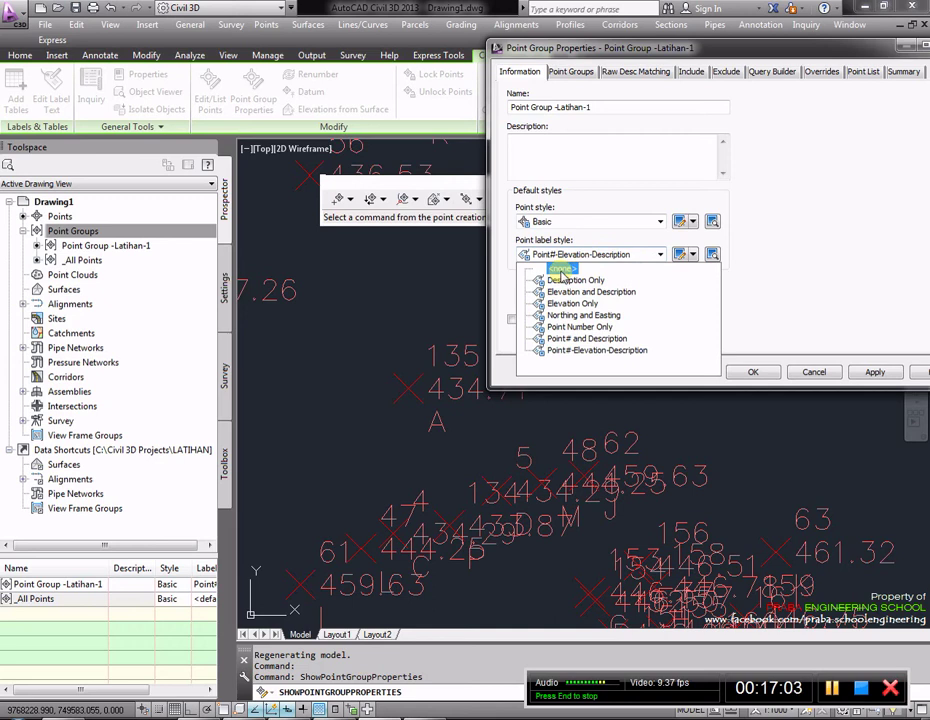
{"action": "left_click", "coordinate": [565, 270]}
{"action": "left_click", "coordinate": [572, 224]}
{"action": "left_click", "coordinate": [550, 235]}
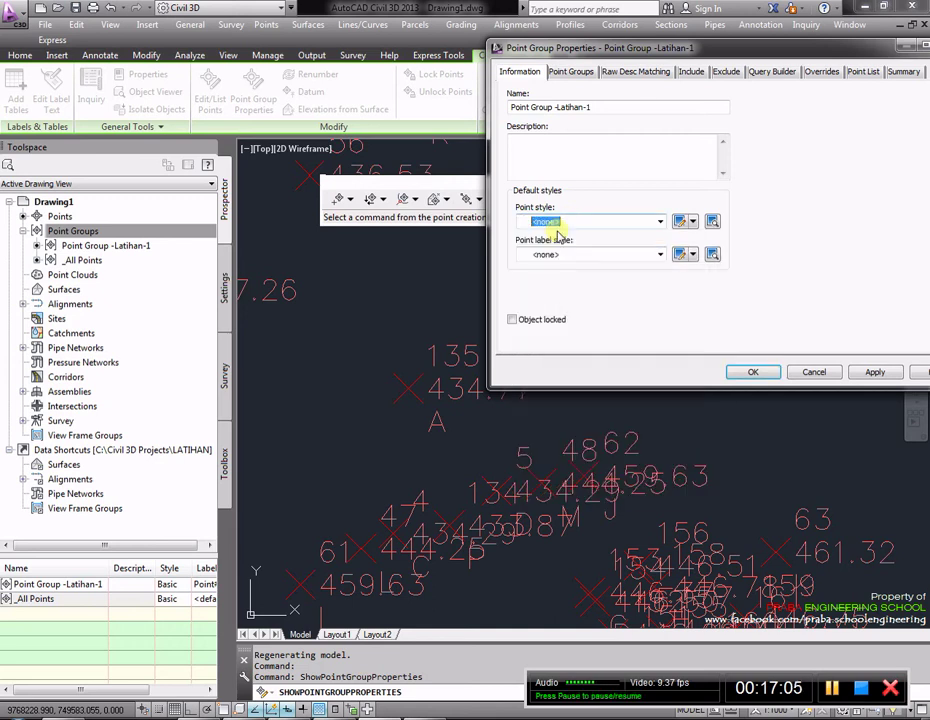
{"action": "left_click", "coordinate": [875, 372]}
{"action": "left_click", "coordinate": [752, 372]}
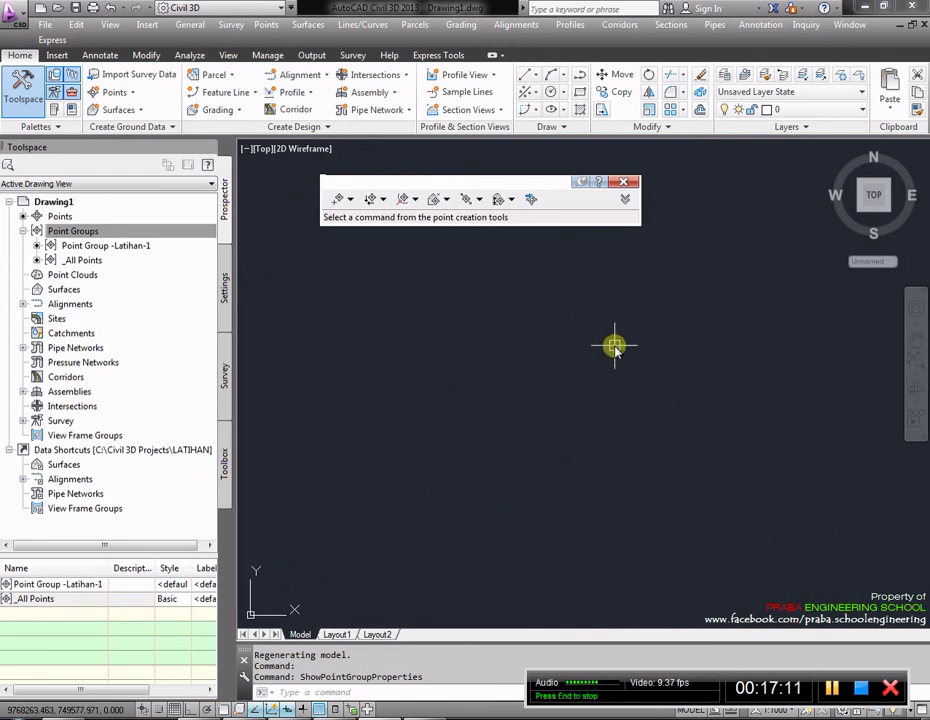
Step: Check the drawing area for remaining visible points with a selection window
{"action": "scroll", "coordinate": [548, 320], "scroll_direction": "down", "scroll_amount": 2}
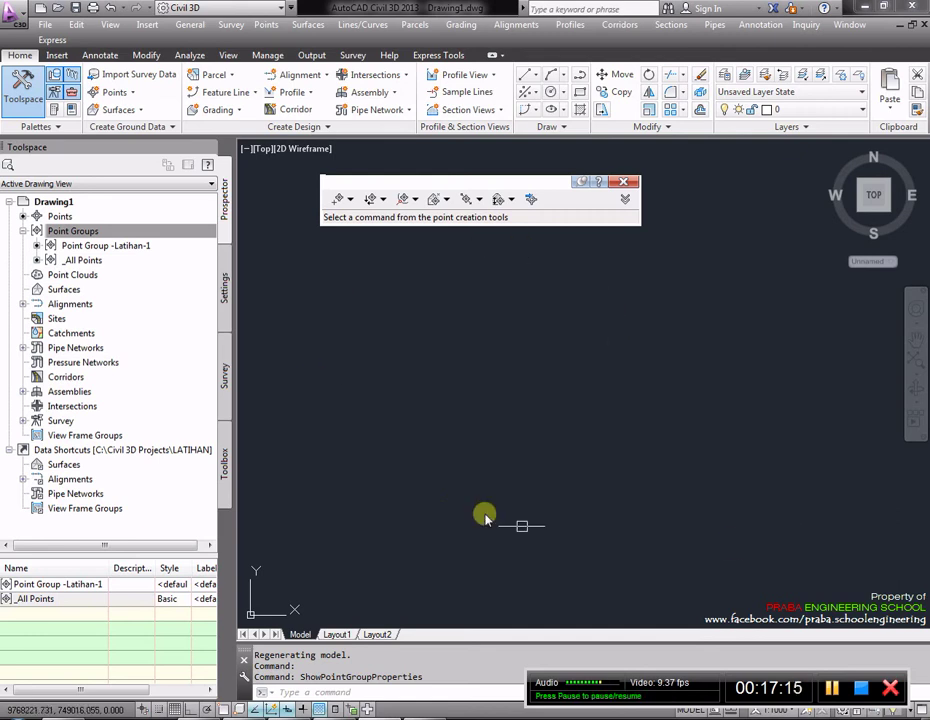
{"action": "scroll", "coordinate": [600, 390], "scroll_direction": "down", "scroll_amount": 1}
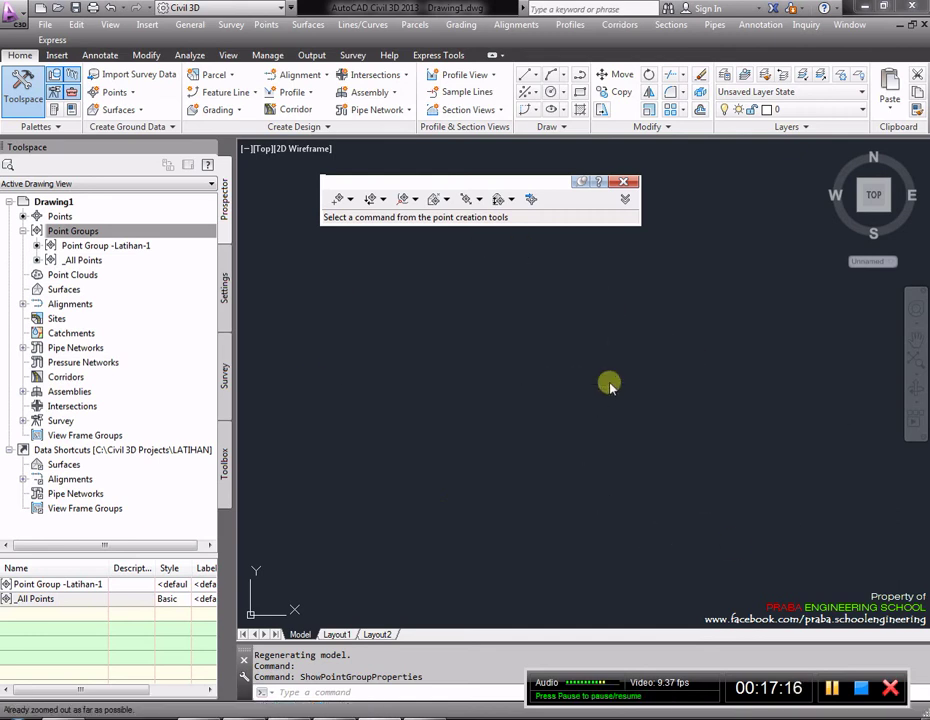
{"action": "right_click", "coordinate": [609, 384]}
{"action": "left_click", "coordinate": [515, 394]}
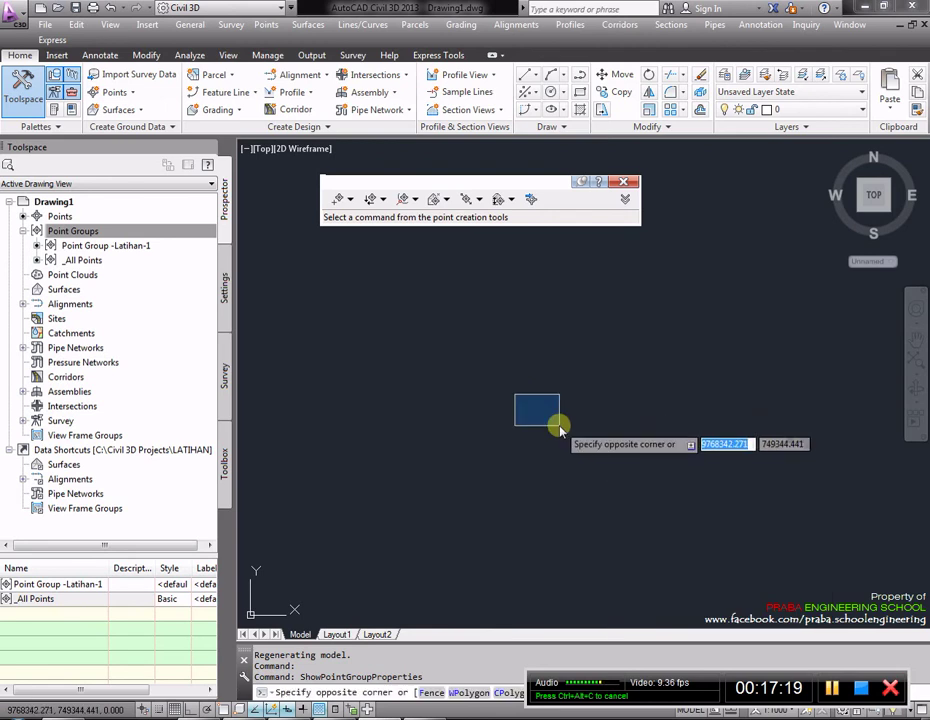
{"action": "left_click", "coordinate": [560, 425]}
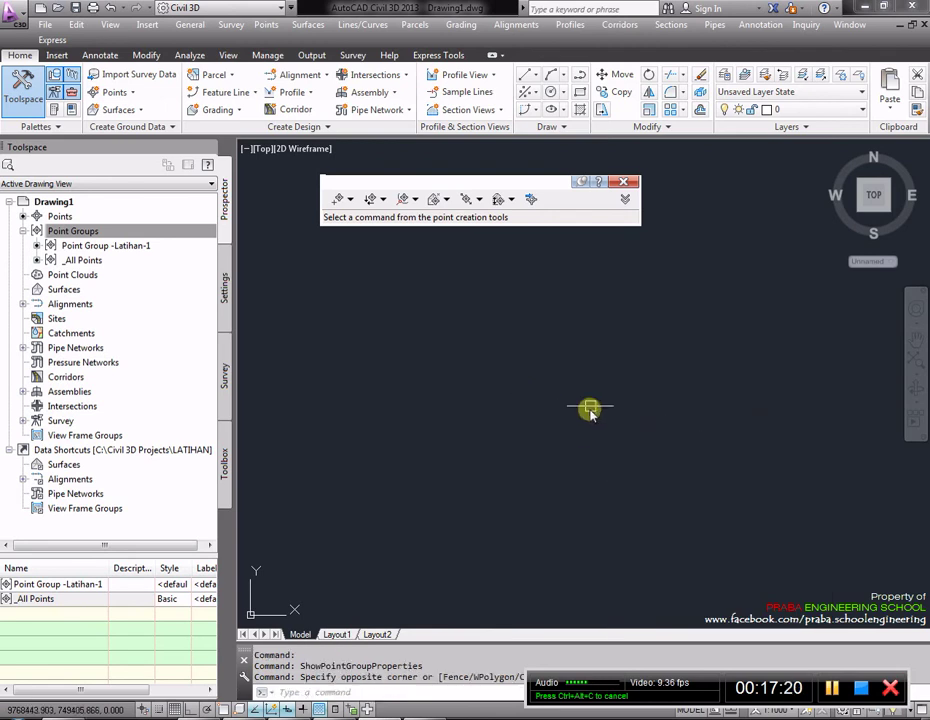
Step: Set Point Group -Latihan-1 to the Basic point style and the Elevation Only label style
{"action": "right_click", "coordinate": [90, 247]}
{"action": "left_click", "coordinate": [135, 253]}
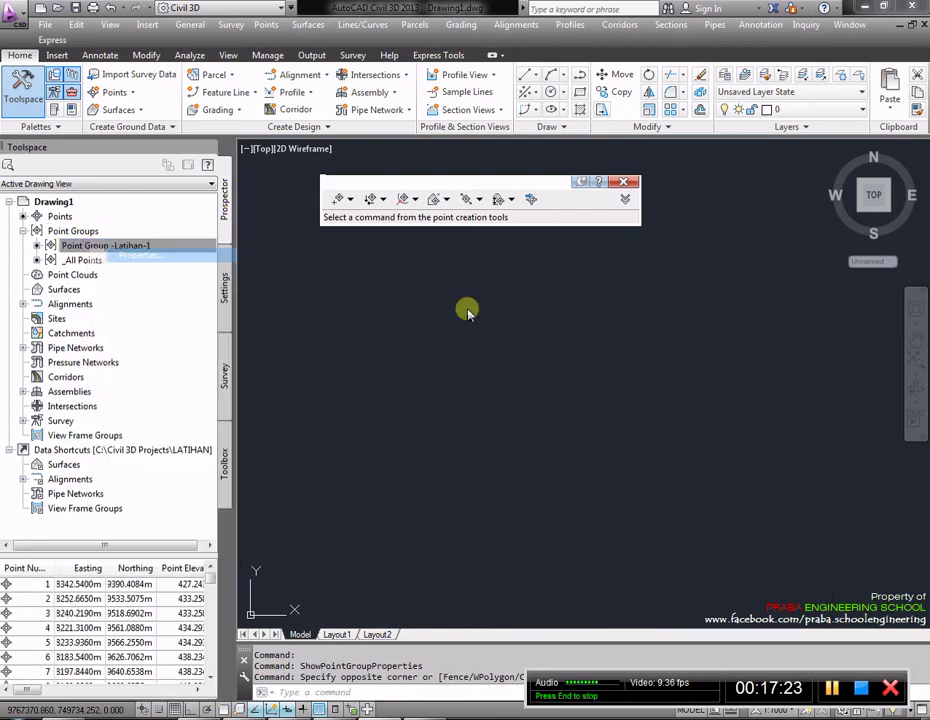
{"action": "left_click", "coordinate": [602, 221]}
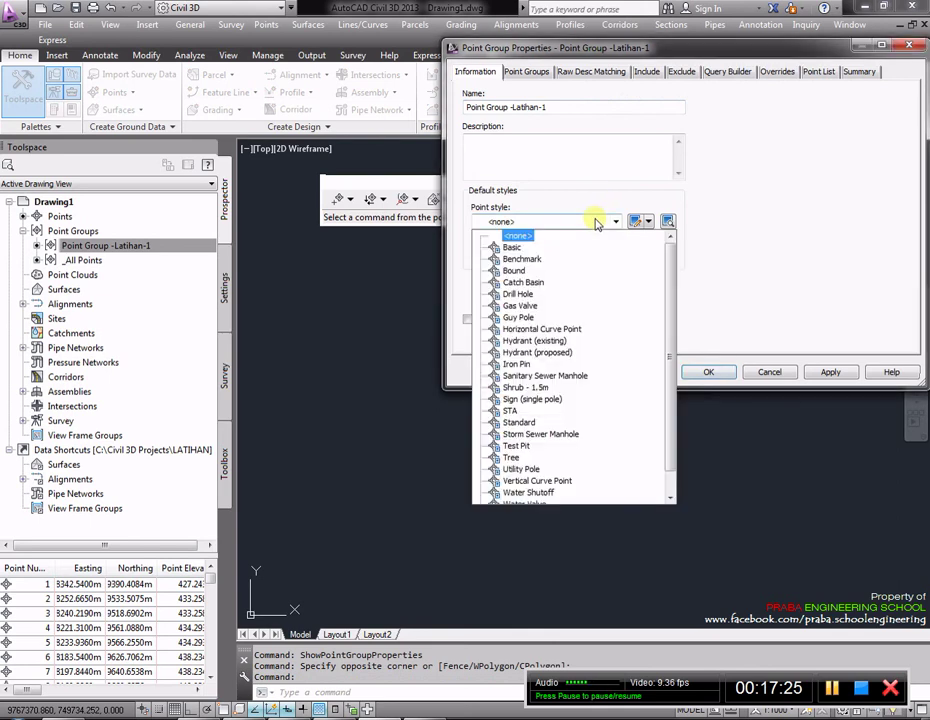
{"action": "left_click", "coordinate": [518, 239]}
{"action": "left_click", "coordinate": [595, 256]}
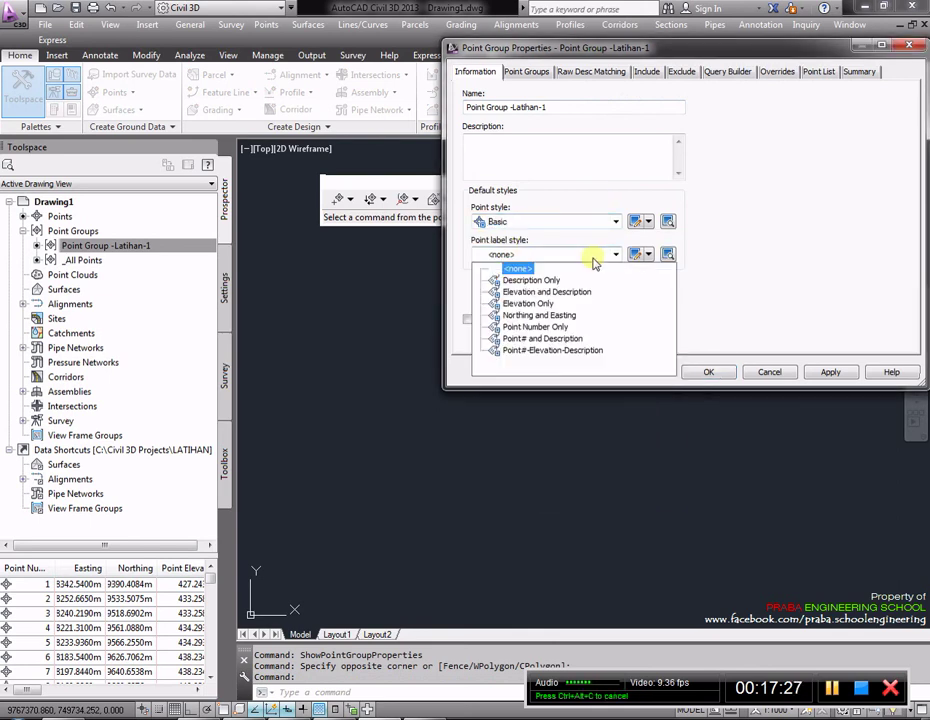
{"action": "left_click", "coordinate": [527, 303]}
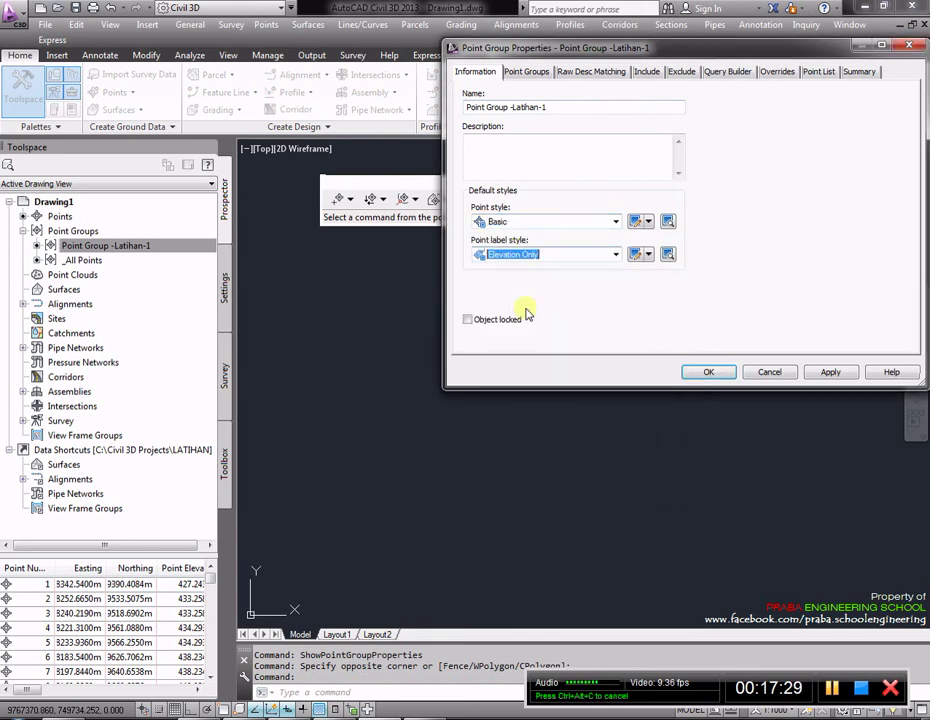
{"action": "left_click", "coordinate": [708, 372]}
Step: Examine the elevation labels of the imported points, both close up and across the whole point cluster
{"action": "scroll", "coordinate": [530, 385], "scroll_direction": "up", "scroll_amount": 5}
{"action": "scroll", "coordinate": [450, 276], "scroll_direction": "down", "scroll_amount": 2}
{"action": "scroll", "coordinate": [461, 363], "scroll_direction": "up", "scroll_amount": 4}
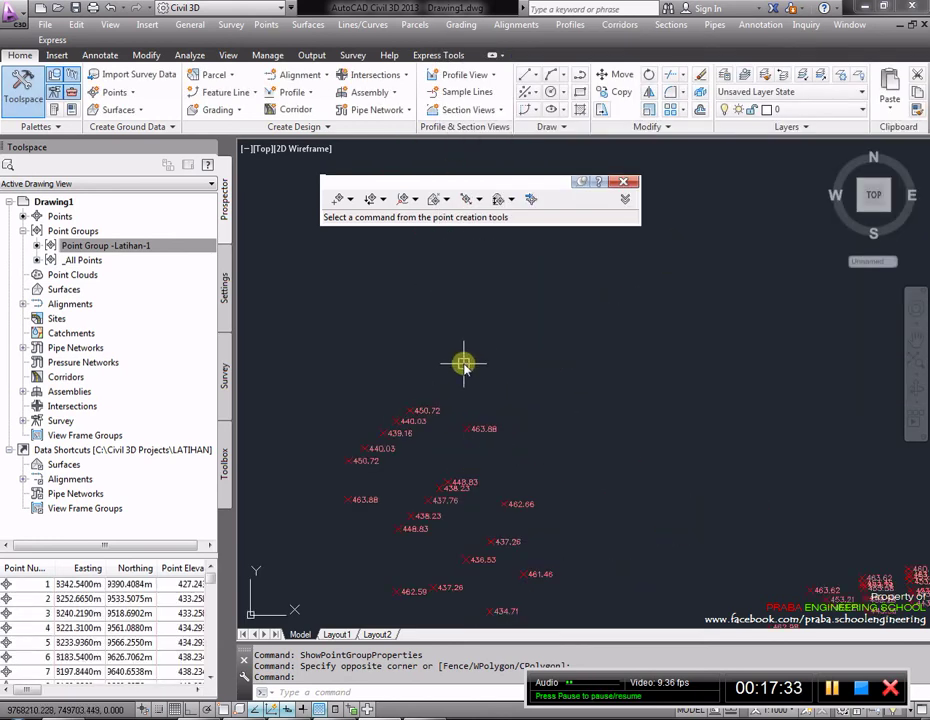
{"action": "mouse_move", "coordinate": [505, 420]}
{"action": "middle_mouse_down"}
{"action": "mouse_move", "coordinate": [511, 325]}
{"action": "mouse_move", "coordinate": [519, 390]}
{"action": "middle_mouse_up"}
{"action": "scroll", "coordinate": [412, 248], "scroll_direction": "up", "scroll_amount": 4}
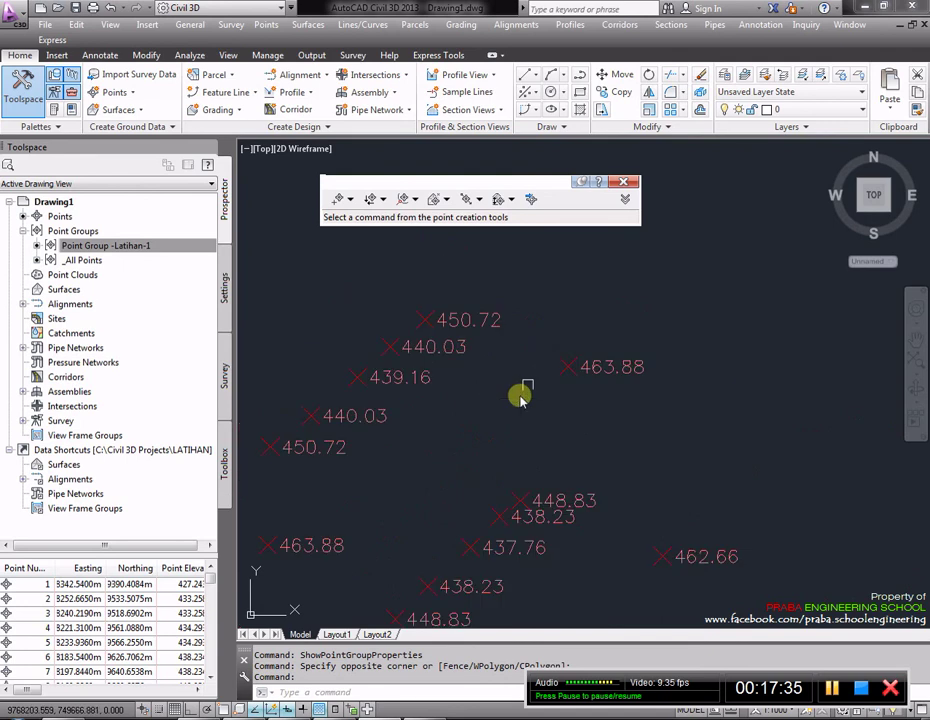
{"action": "scroll", "coordinate": [525, 388], "scroll_direction": "down", "scroll_amount": 2}
{"action": "scroll", "coordinate": [529, 326], "scroll_direction": "down", "scroll_amount": 2}
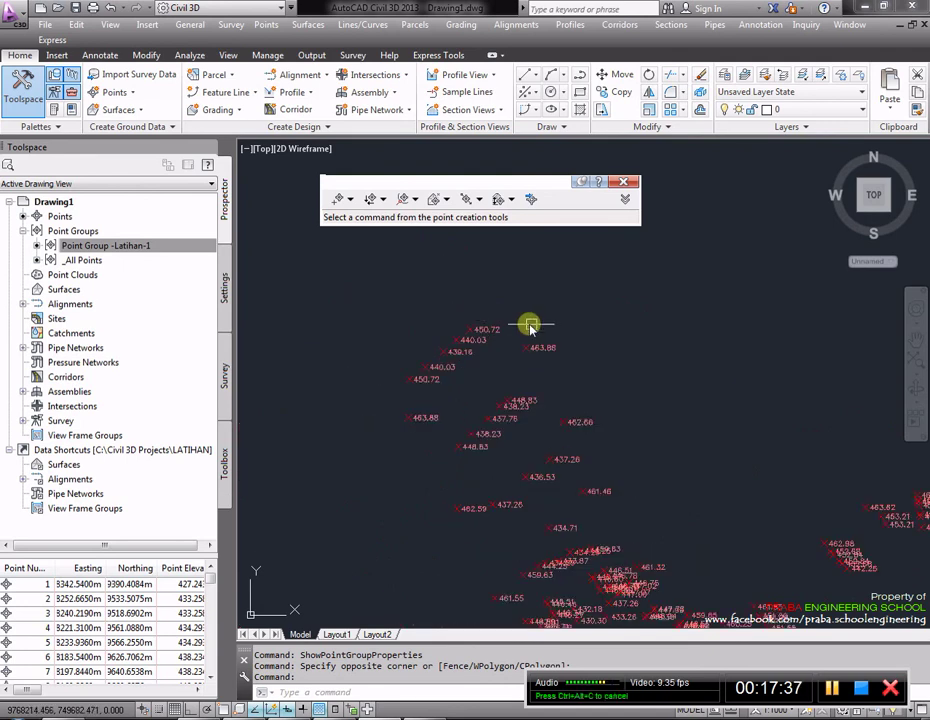
{"action": "scroll", "coordinate": [436, 305], "scroll_direction": "down", "scroll_amount": 3}
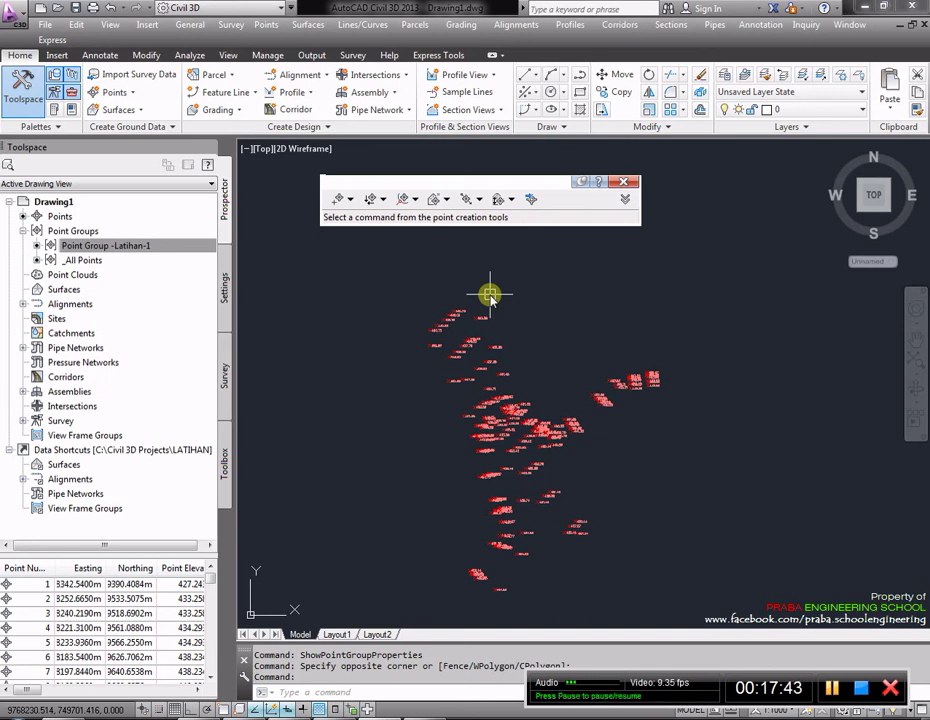
{"action": "scroll", "coordinate": [450, 318], "scroll_direction": "up", "scroll_amount": 3}
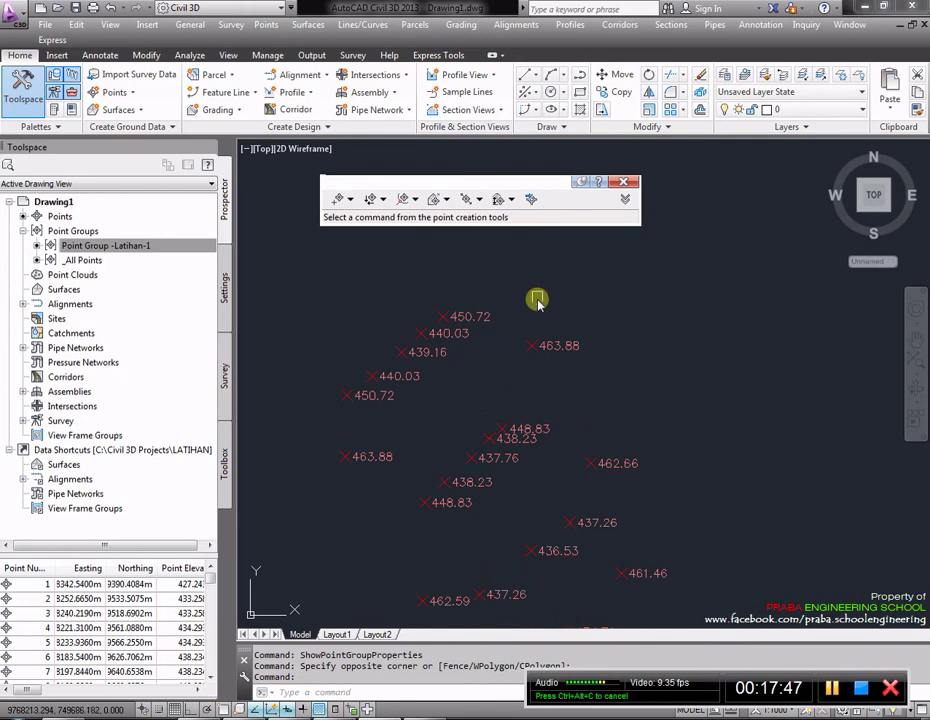
Step: Delete all the points that belong to Point Group -Latihan-1
{"action": "scroll", "coordinate": [537, 296], "scroll_direction": "down", "scroll_amount": 2}
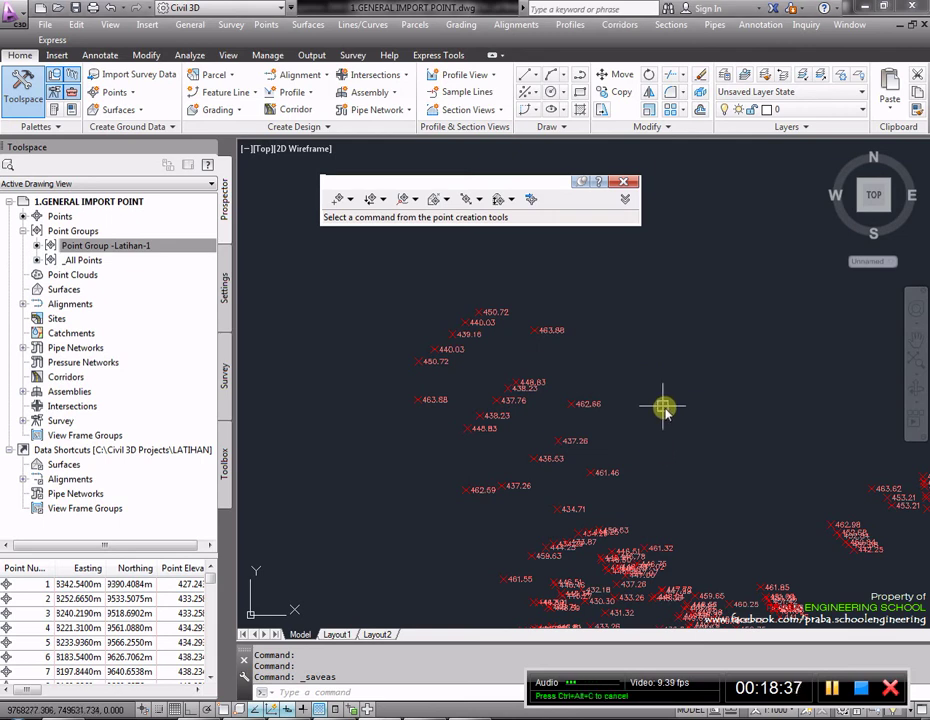
{"action": "scroll", "coordinate": [482, 386], "scroll_direction": "down", "scroll_amount": 3}
{"action": "scroll", "coordinate": [540, 372], "scroll_direction": "down", "scroll_amount": 2}
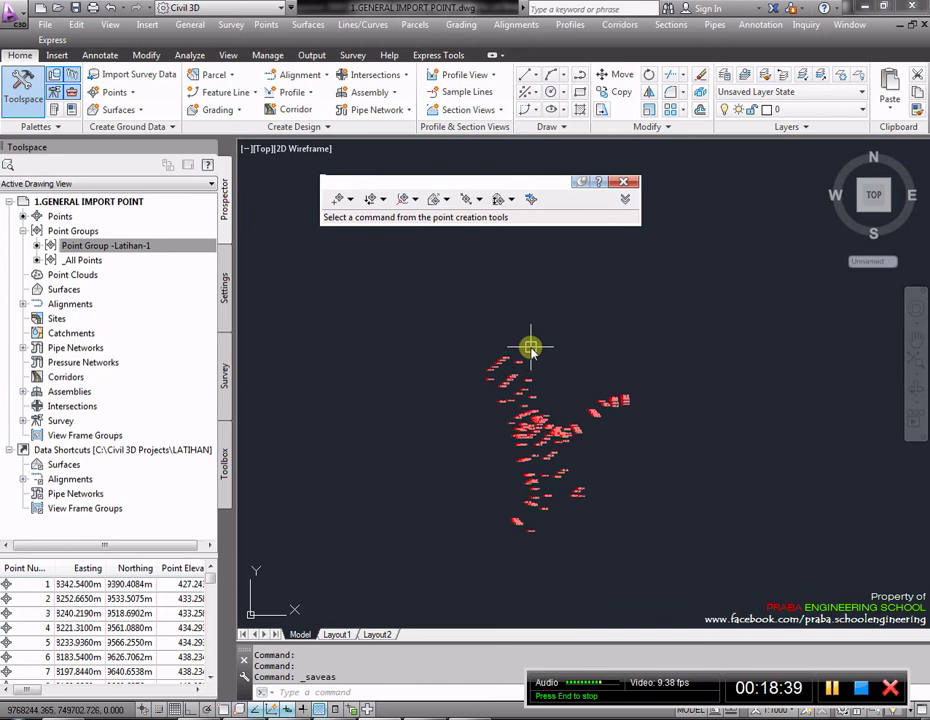
{"action": "left_click", "coordinate": [141, 250]}
{"action": "right_click", "coordinate": [141, 251]}
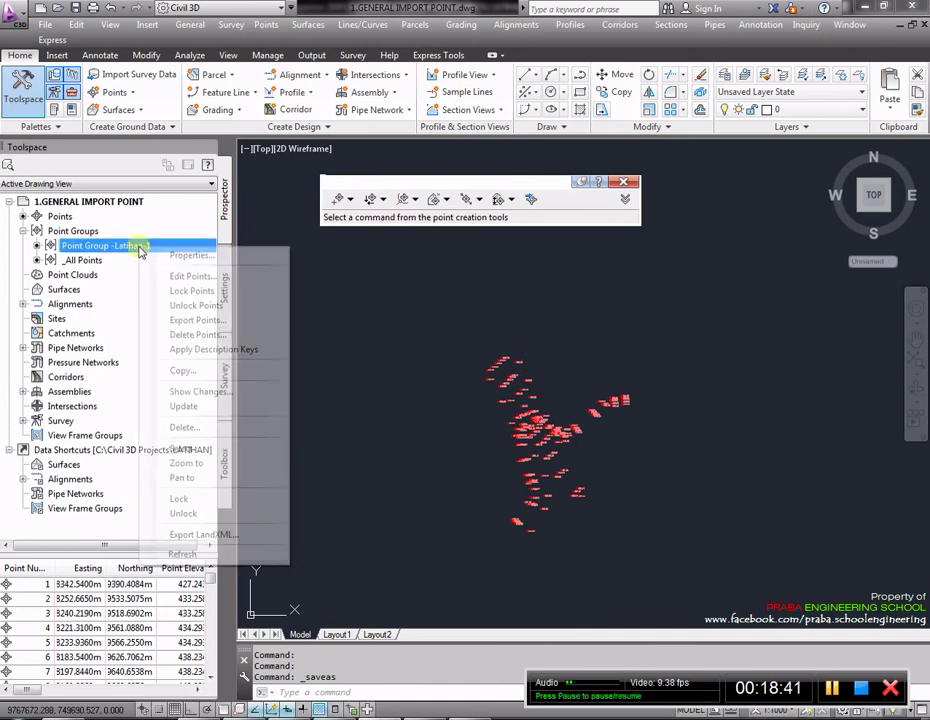
{"action": "left_click", "coordinate": [183, 335]}
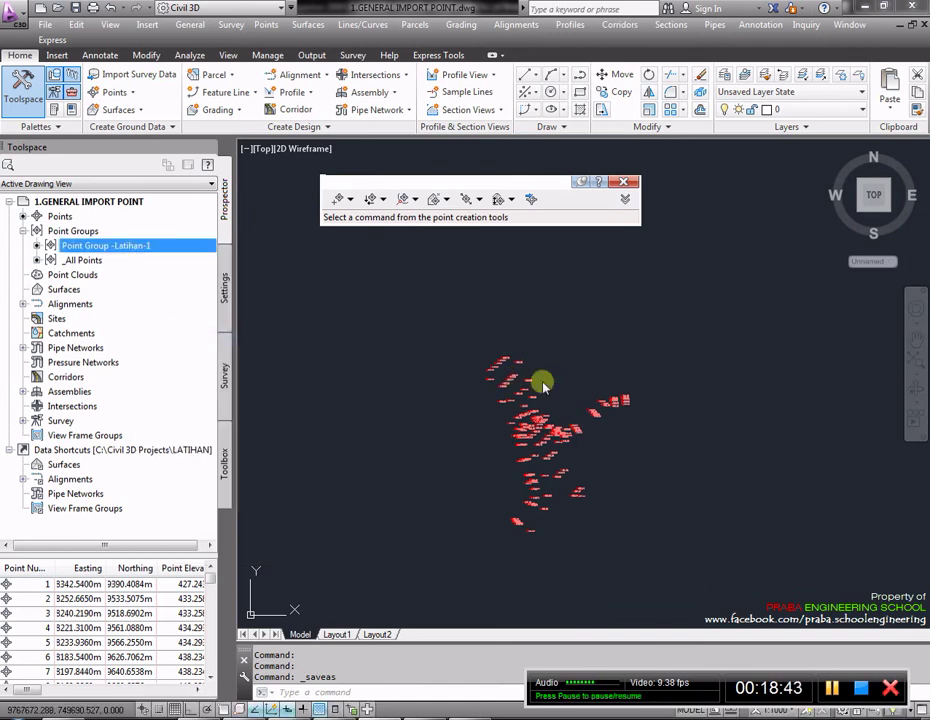
{"action": "left_click", "coordinate": [483, 397]}
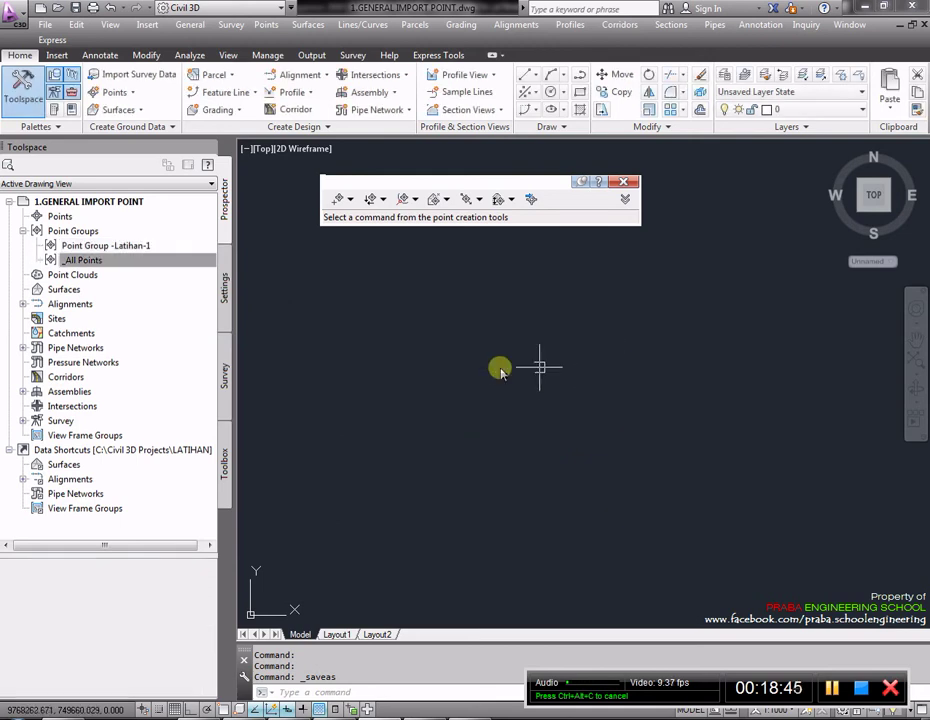
Step: Delete the emptied Point Group -Latihan-1 from the drawing's point groups
{"action": "right_click", "coordinate": [130, 247]}
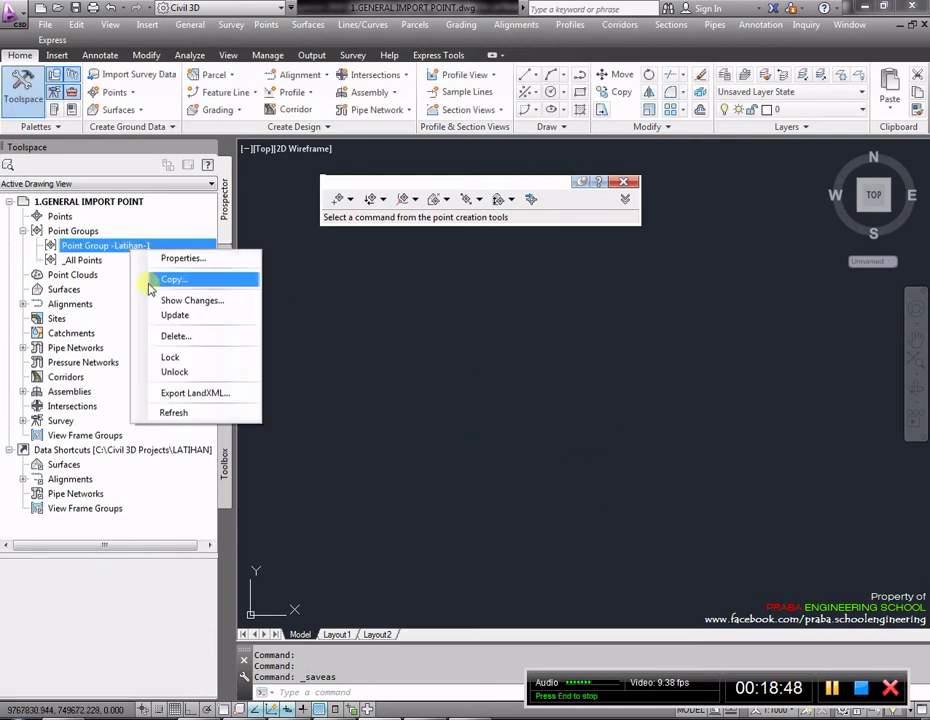
{"action": "left_click", "coordinate": [196, 340]}
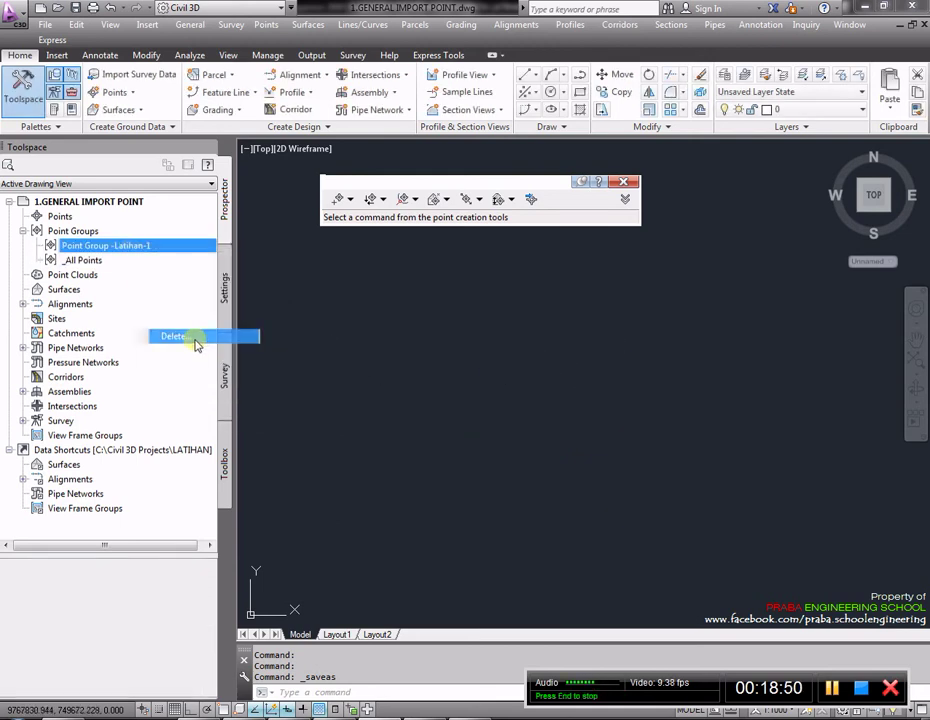
{"action": "left_click", "coordinate": [480, 399]}
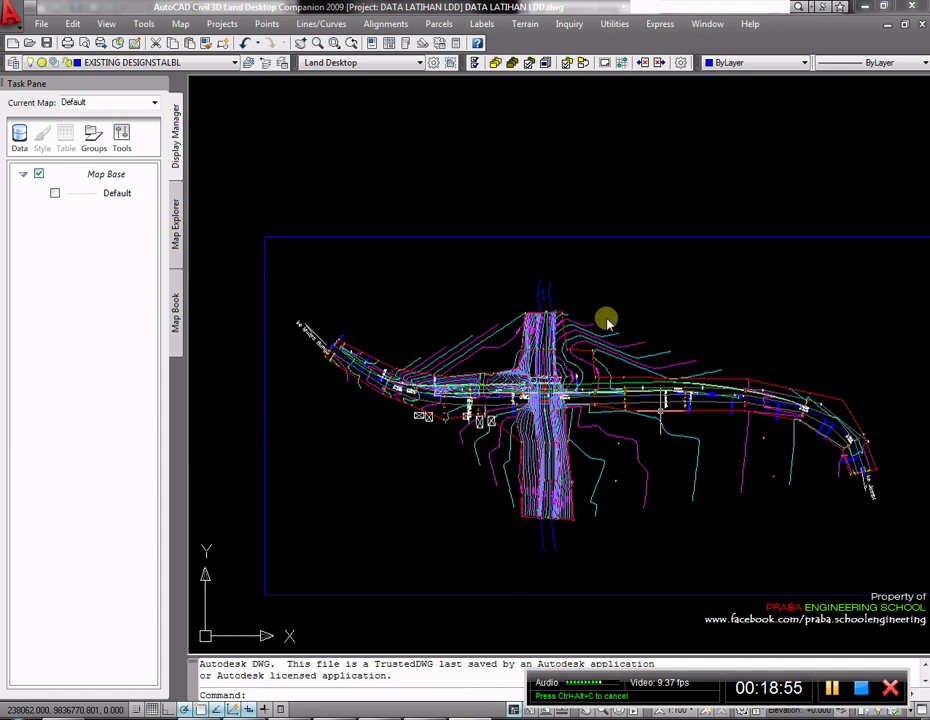
{"action": "scroll", "coordinate": [606, 318], "scroll_direction": "up", "scroll_amount": 2}
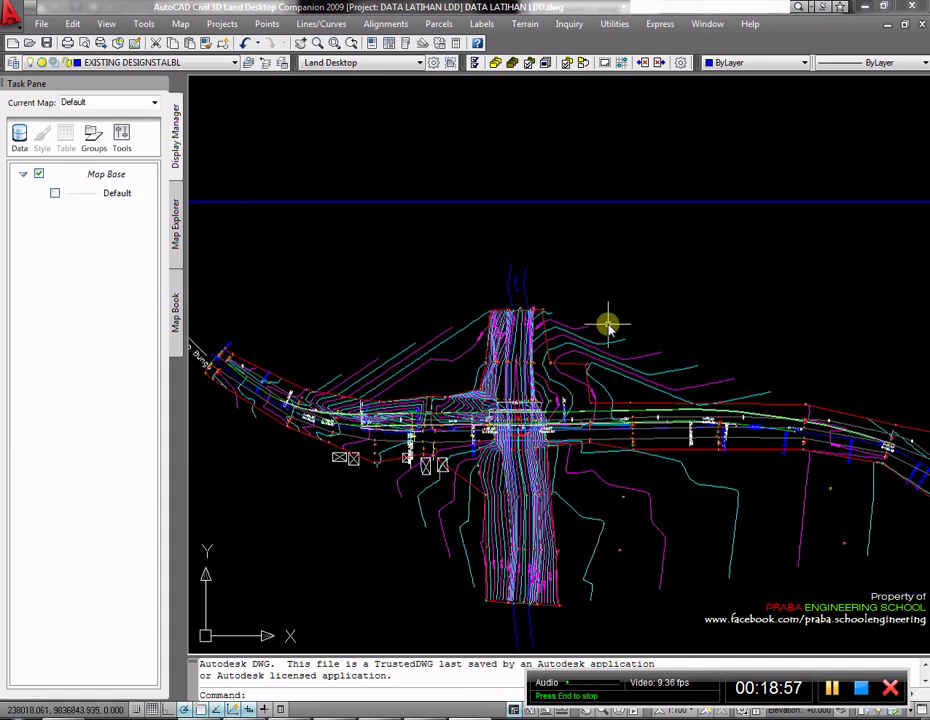
{"action": "left_click", "coordinate": [224, 24]}
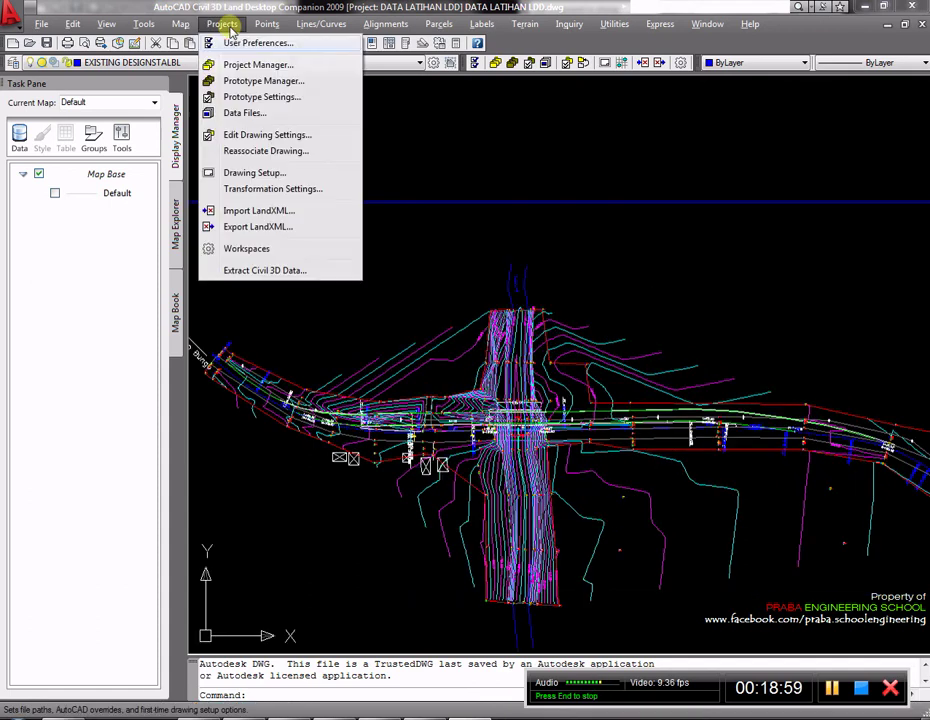
{"action": "left_click", "coordinate": [230, 212]}
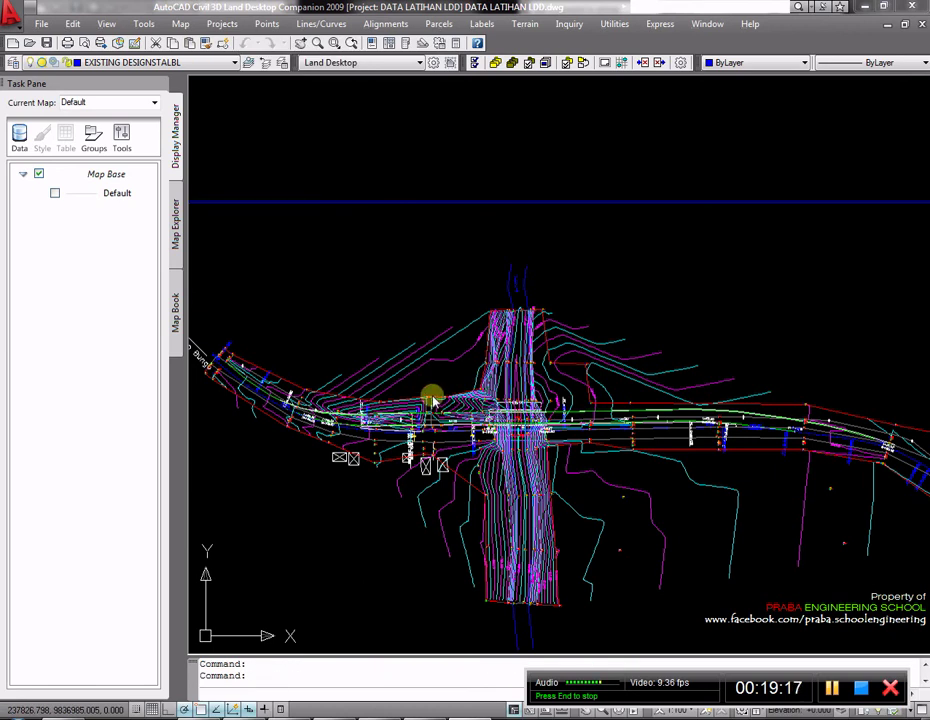
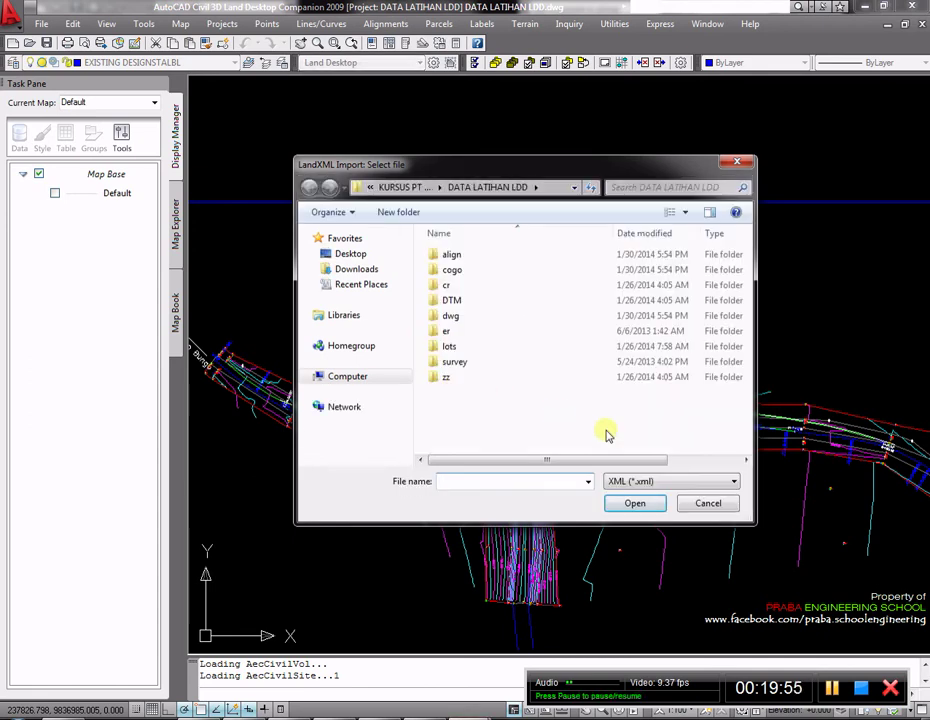
{"action": "left_click", "coordinate": [707, 504]}
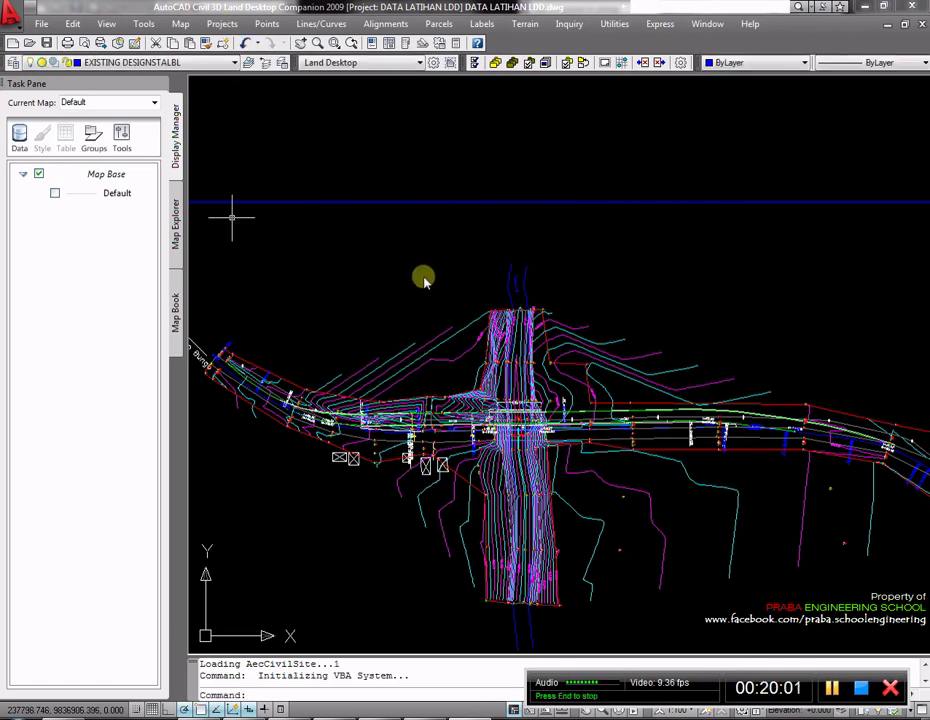
Step: Set up a LandXML export limited to the points, excluding surfaces, alignments and the surface point references
{"action": "left_click", "coordinate": [222, 23]}
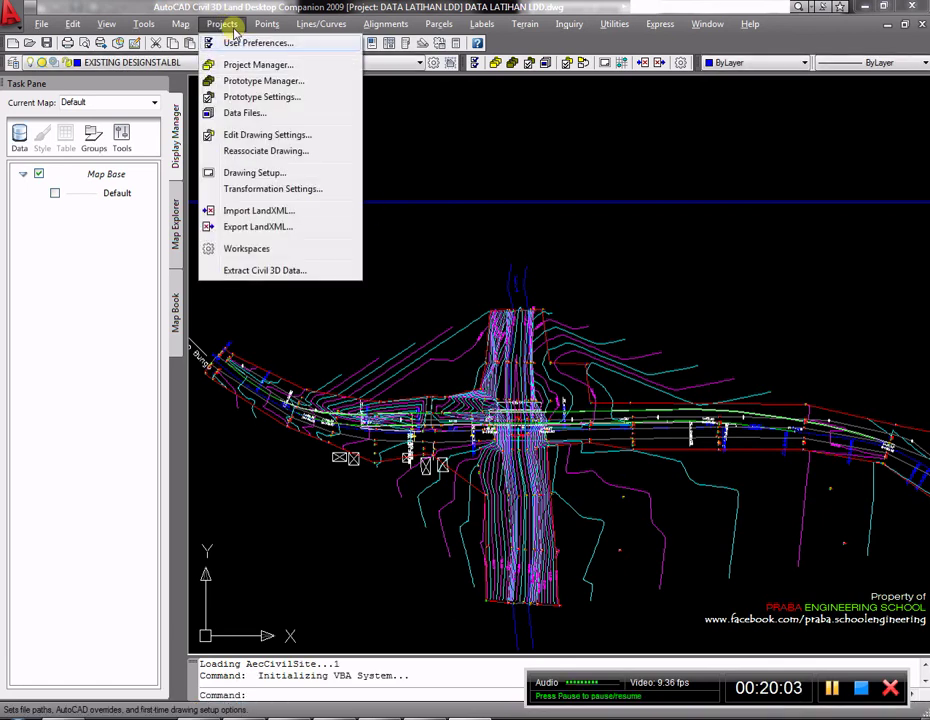
{"action": "left_click", "coordinate": [523, 358]}
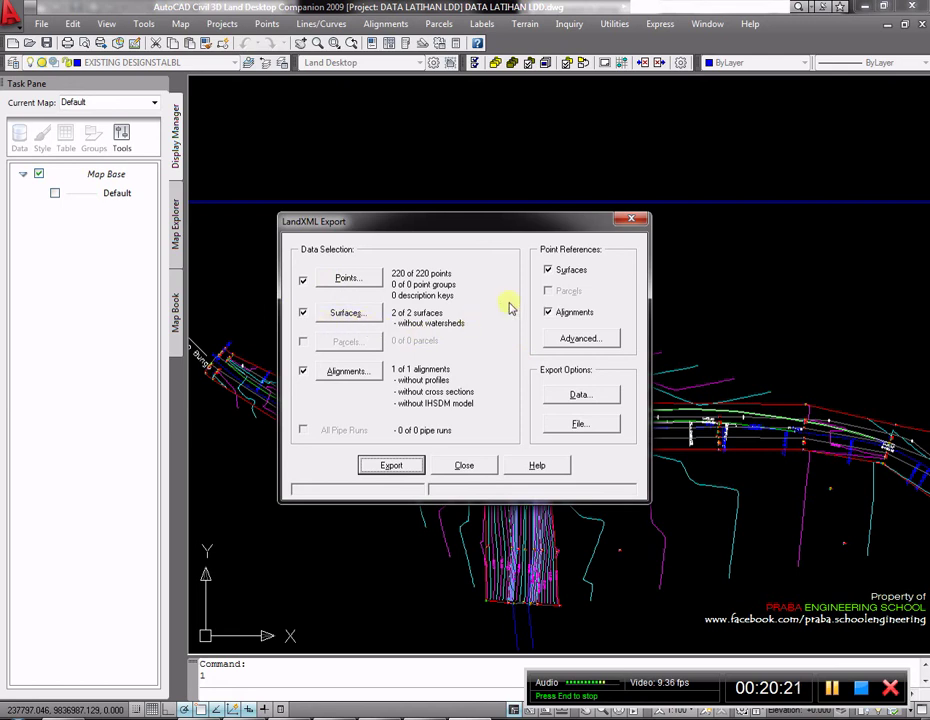
{"action": "left_click", "coordinate": [303, 313]}
{"action": "left_click", "coordinate": [303, 370]}
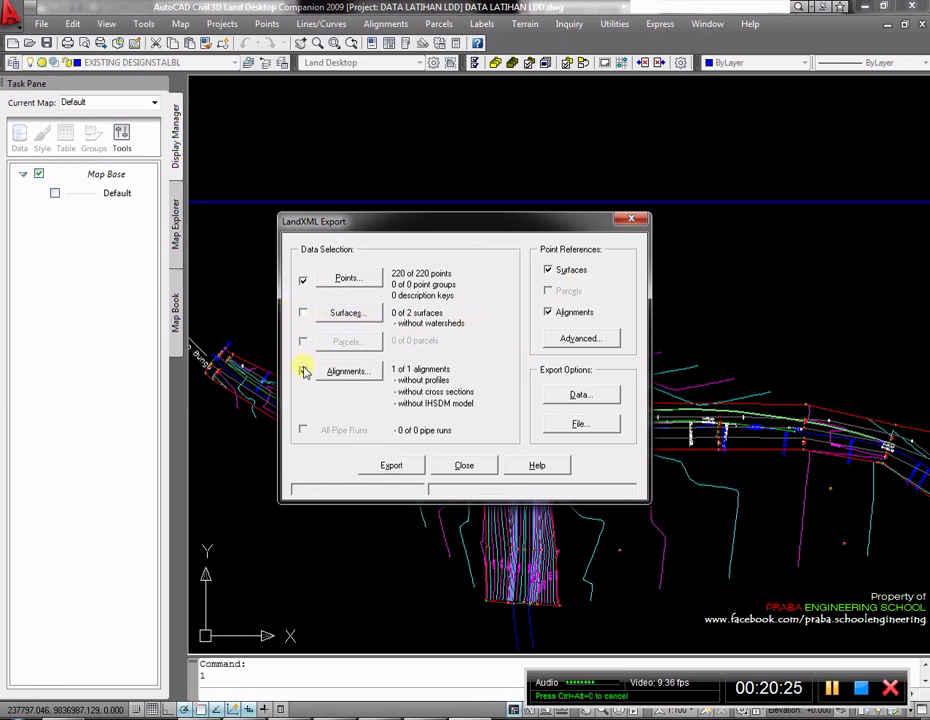
{"action": "left_click", "coordinate": [549, 270]}
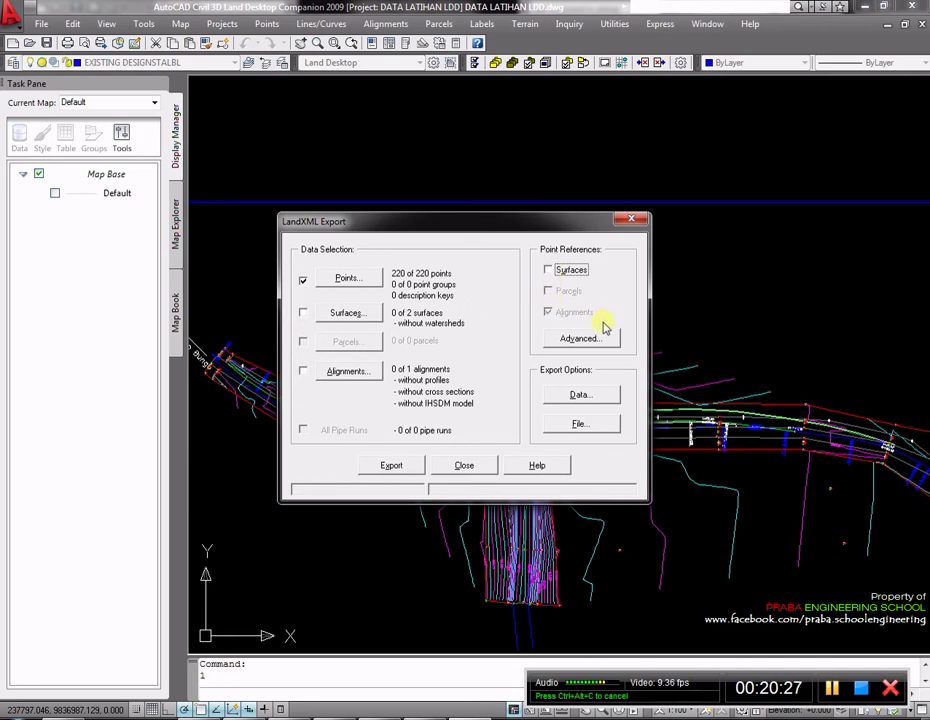
Step: Export the points as the XML file DATA LATIHAN LDD in the Documents library and close the LandXML export
{"action": "left_click", "coordinate": [413, 466]}
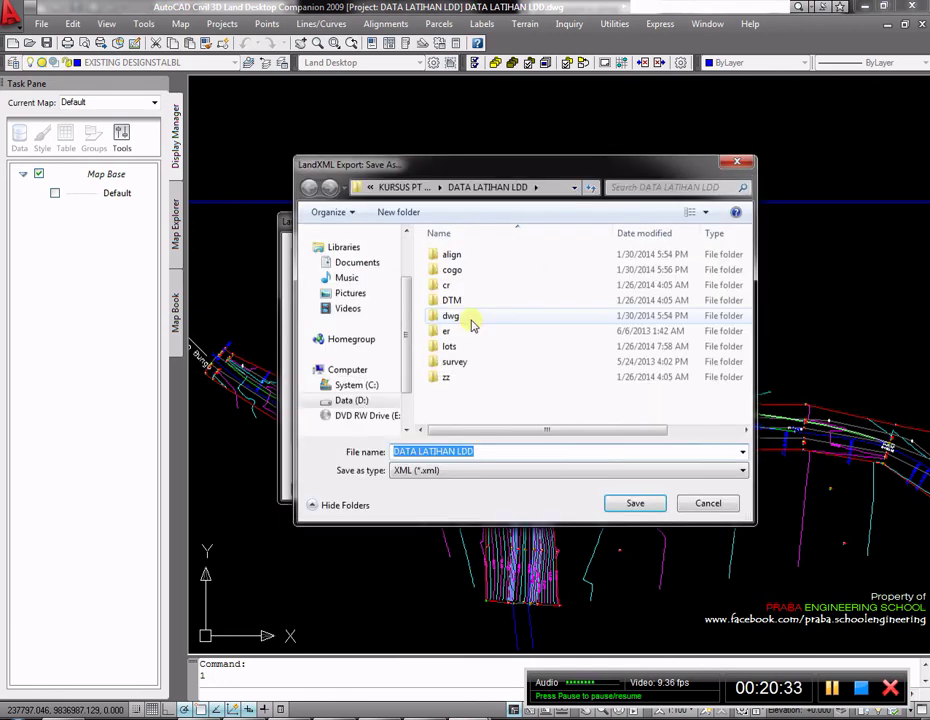
{"action": "left_click", "coordinate": [354, 263]}
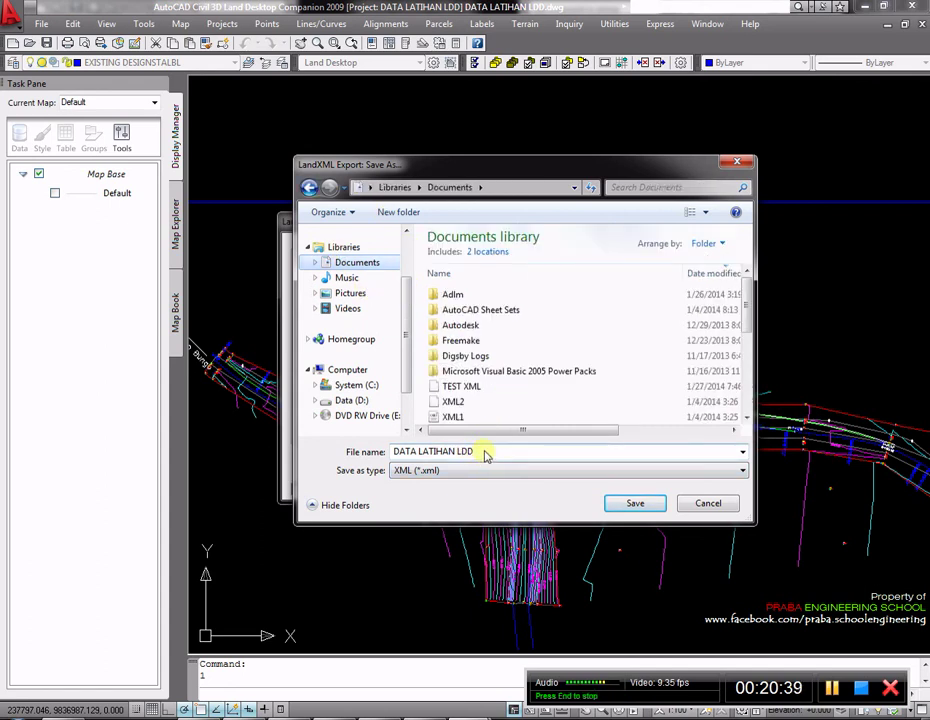
{"action": "left_click", "coordinate": [632, 505]}
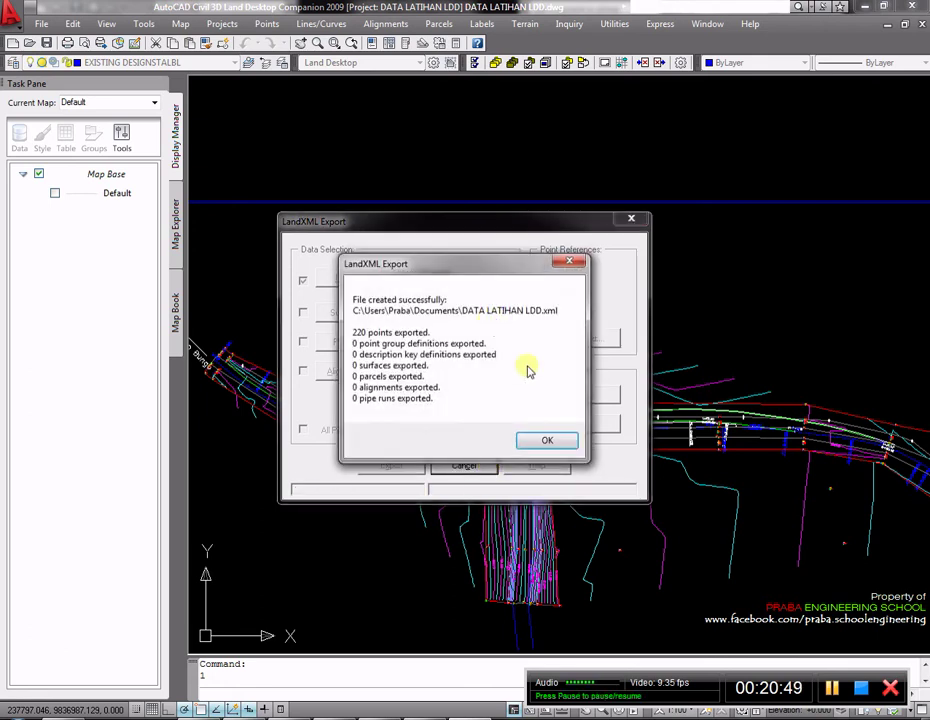
{"action": "left_click", "coordinate": [556, 440]}
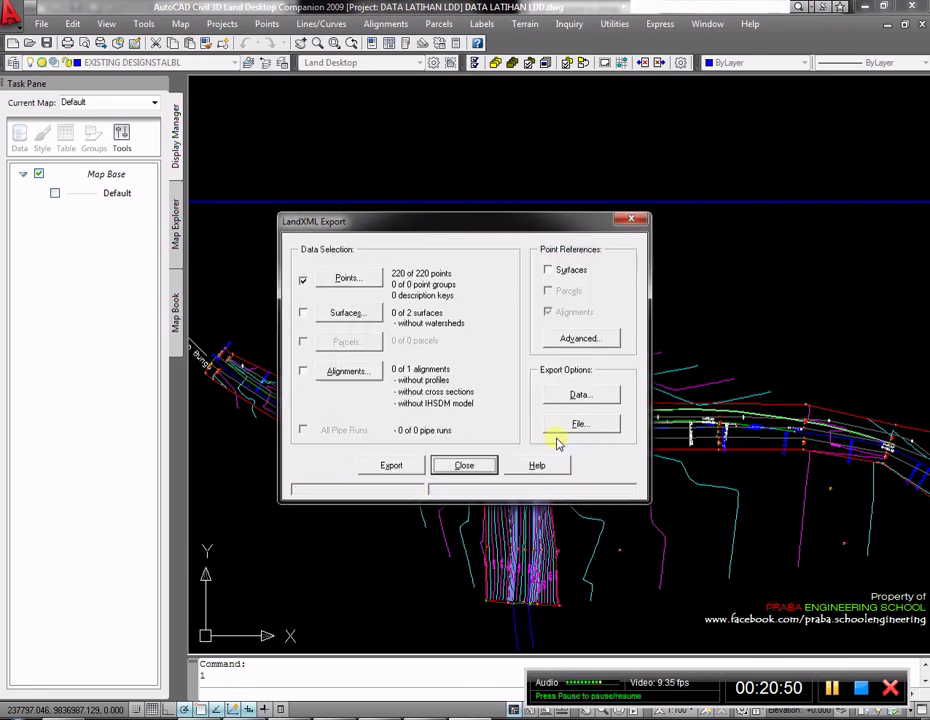
{"action": "left_click", "coordinate": [482, 468]}
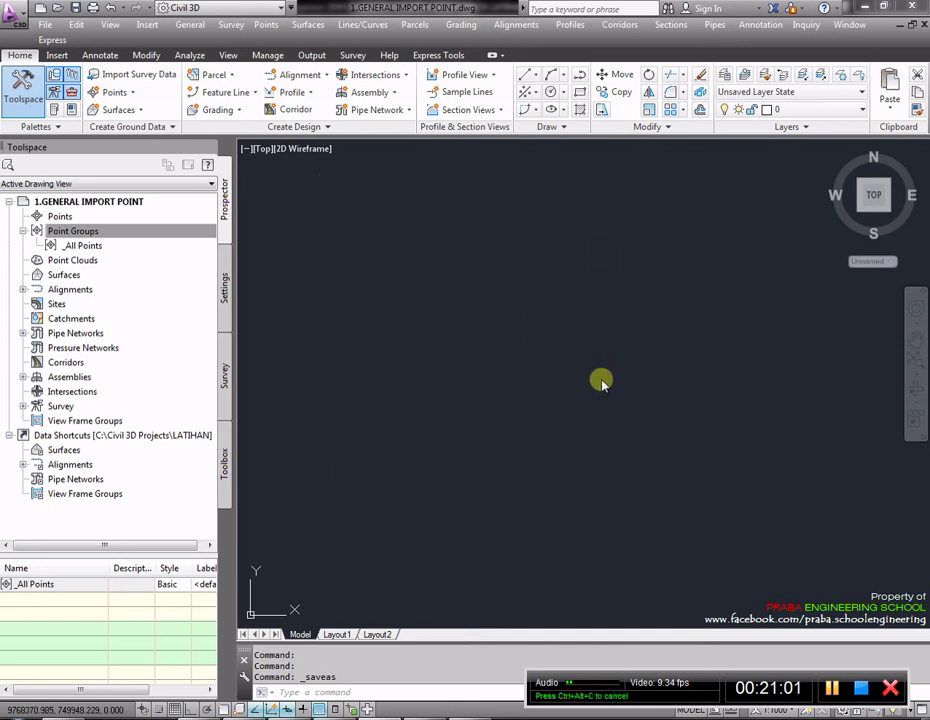
Step: Import the LandXML file DATA LATIHAN LDD from My Documents into the 1.GENERAL IMPORT POINT drawing with all its data selected
{"action": "key", "text": "Escape"}
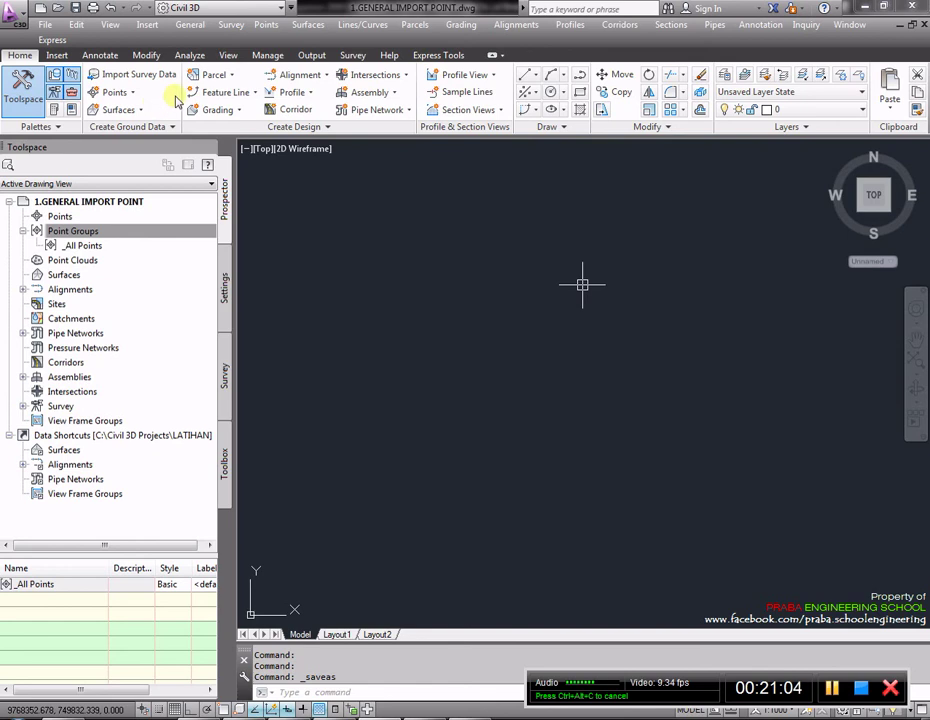
{"action": "left_click", "coordinate": [47, 24]}
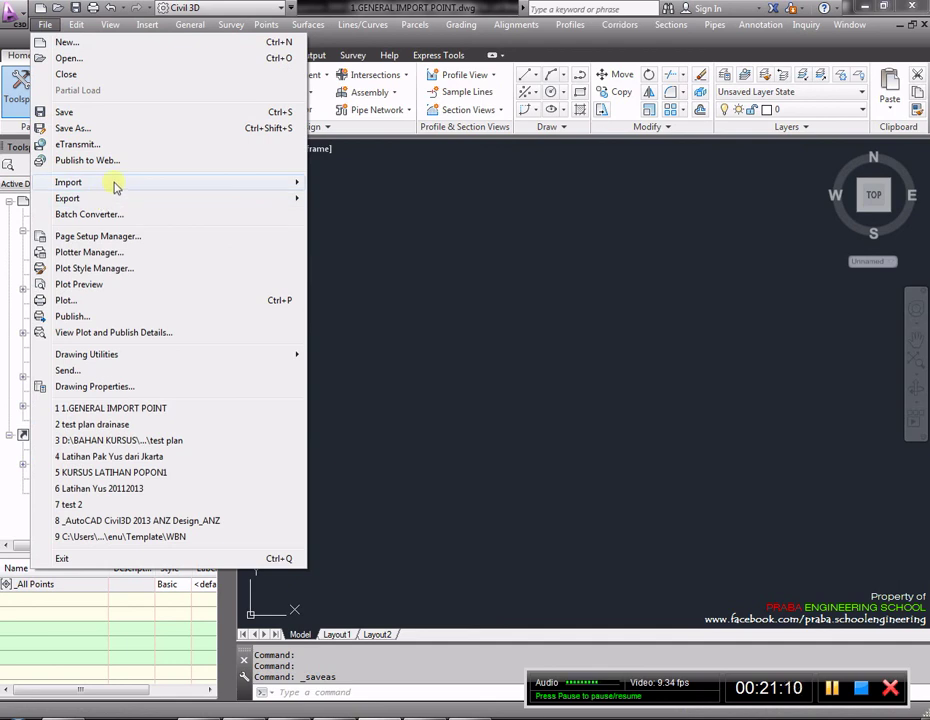
{"action": "mouse_move", "coordinate": [119, 185]}
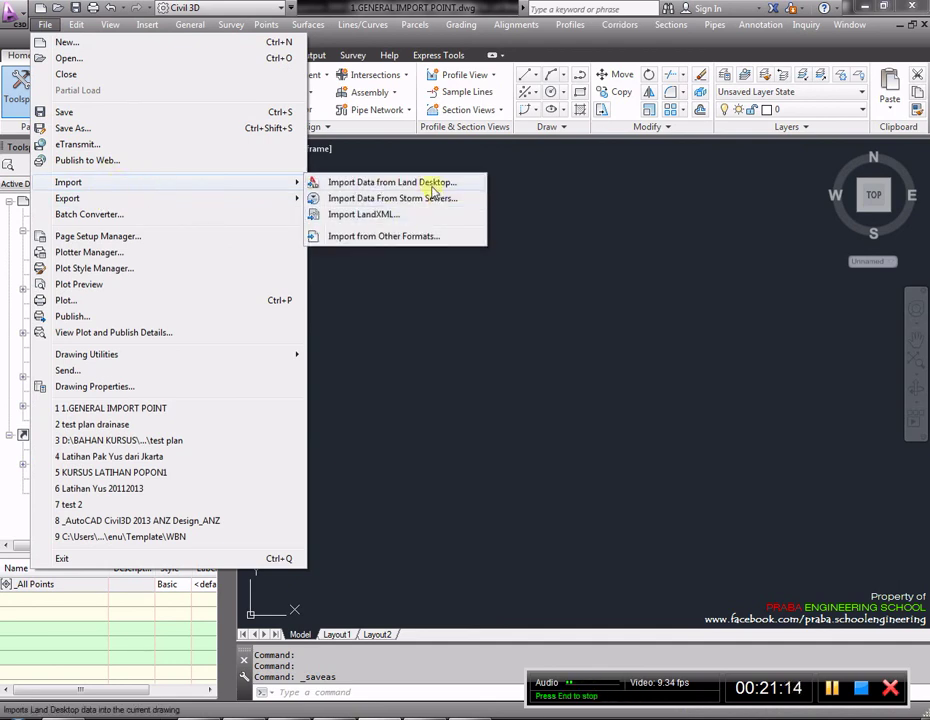
{"action": "left_click", "coordinate": [370, 215]}
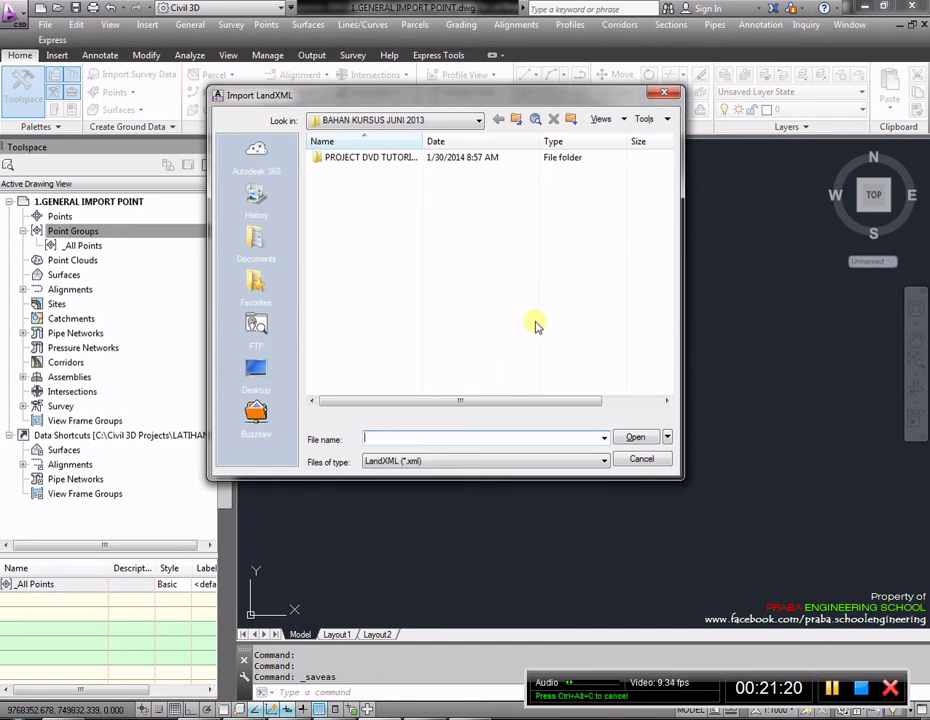
{"action": "left_click", "coordinate": [264, 240]}
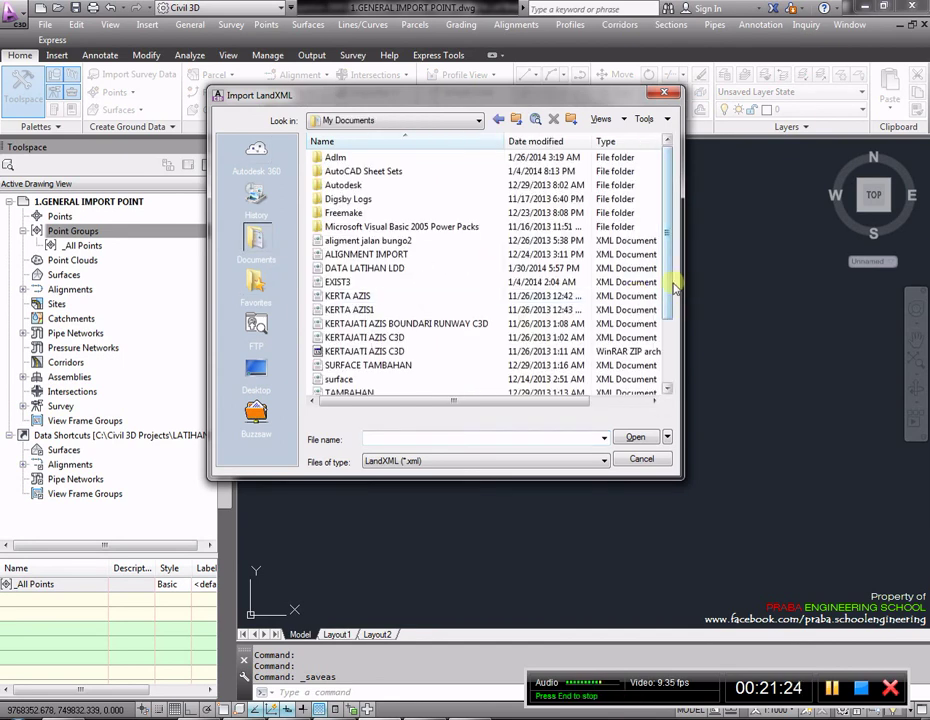
{"action": "left_click", "coordinate": [388, 268]}
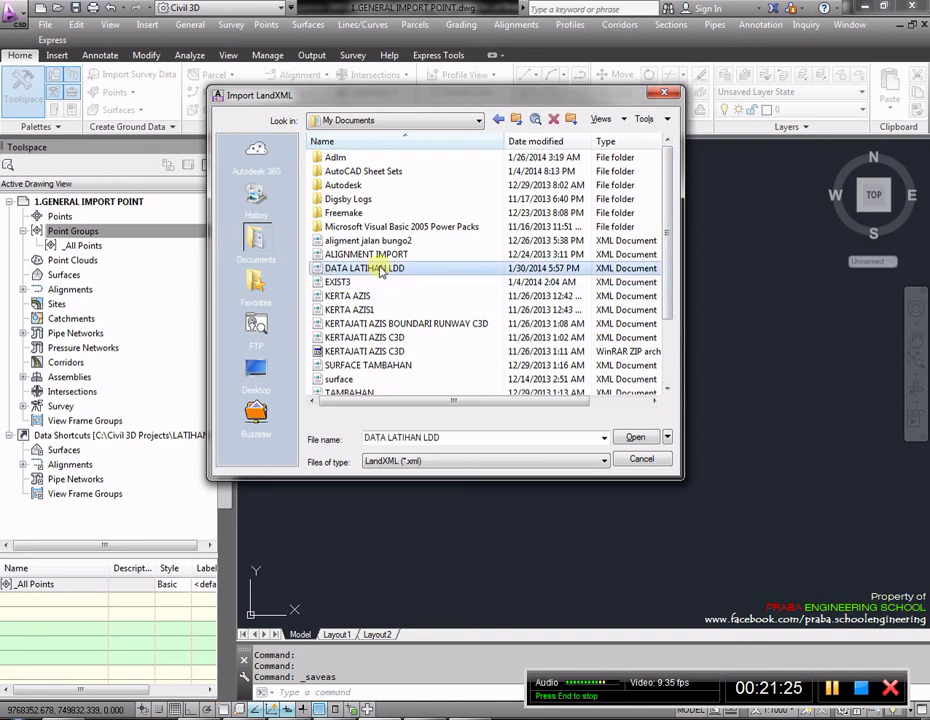
{"action": "left_click", "coordinate": [627, 438]}
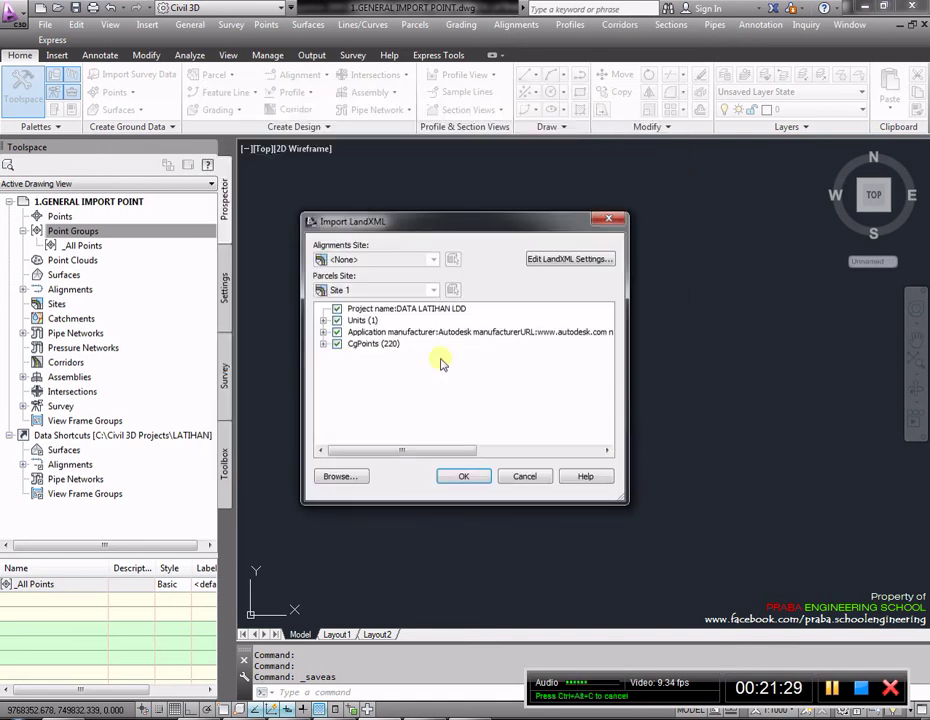
{"action": "left_click", "coordinate": [463, 477]}
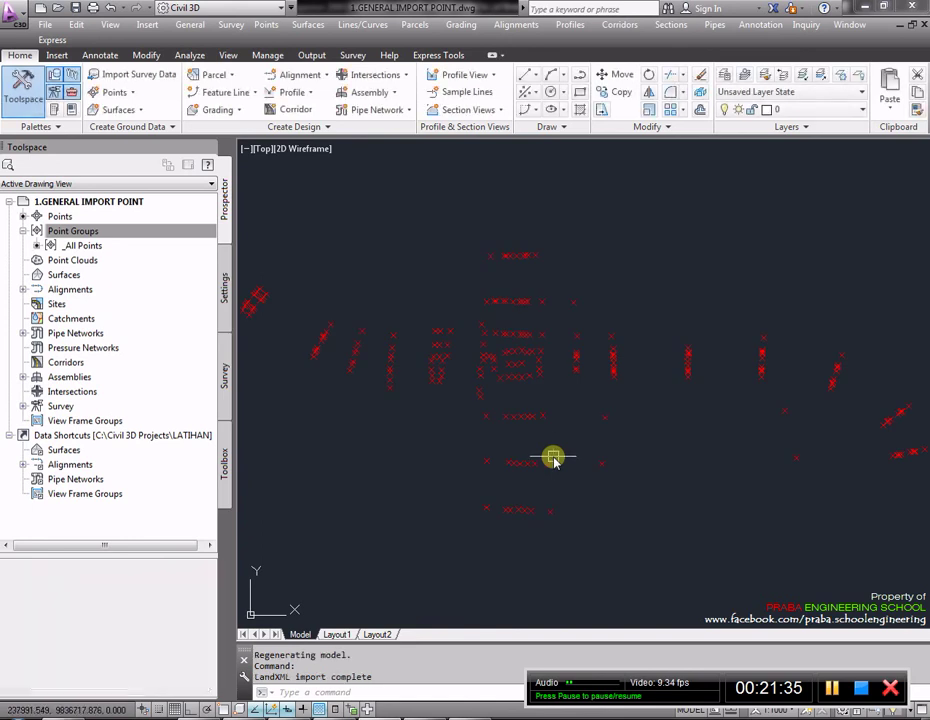
Step: Set the point label style of the _All Points group to Elevation and Description for the imported points
{"action": "scroll", "coordinate": [573, 352], "scroll_direction": "down", "scroll_amount": 2}
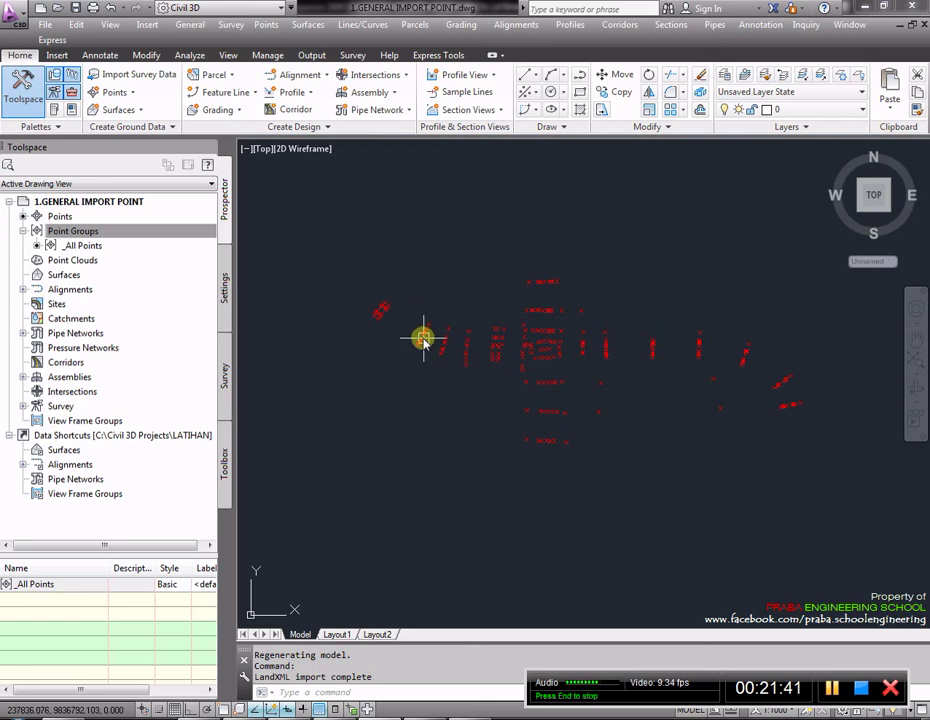
{"action": "scroll", "coordinate": [414, 316], "scroll_direction": "up", "scroll_amount": 2}
{"action": "scroll", "coordinate": [414, 316], "scroll_direction": "up", "scroll_amount": 2}
{"action": "scroll", "coordinate": [448, 349], "scroll_direction": "down", "scroll_amount": 2}
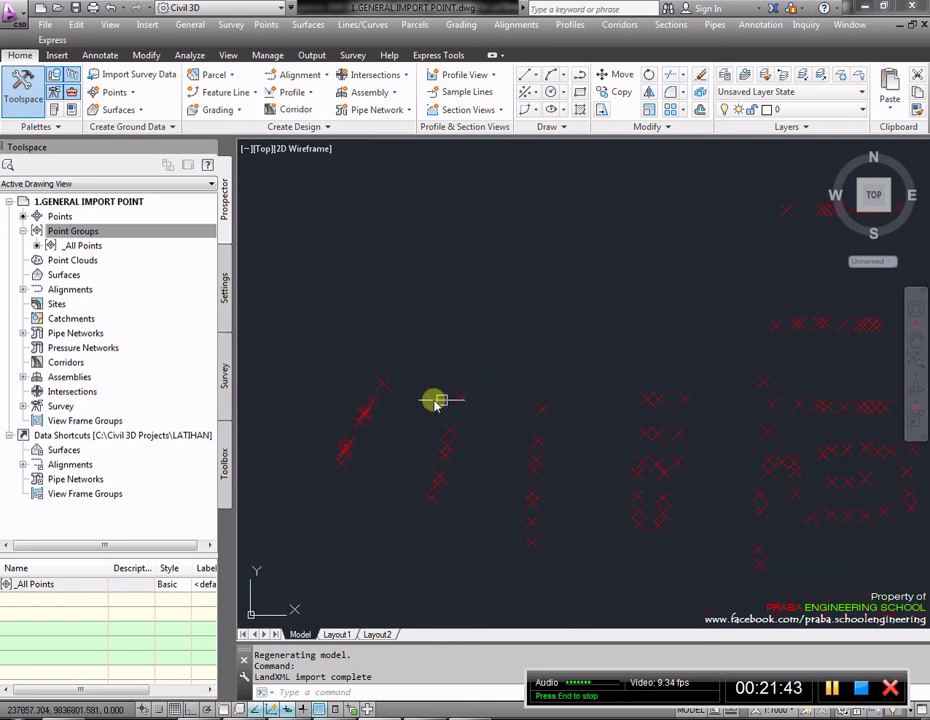
{"action": "scroll", "coordinate": [434, 401], "scroll_direction": "up", "scroll_amount": 3}
{"action": "scroll", "coordinate": [415, 407], "scroll_direction": "up", "scroll_amount": 2}
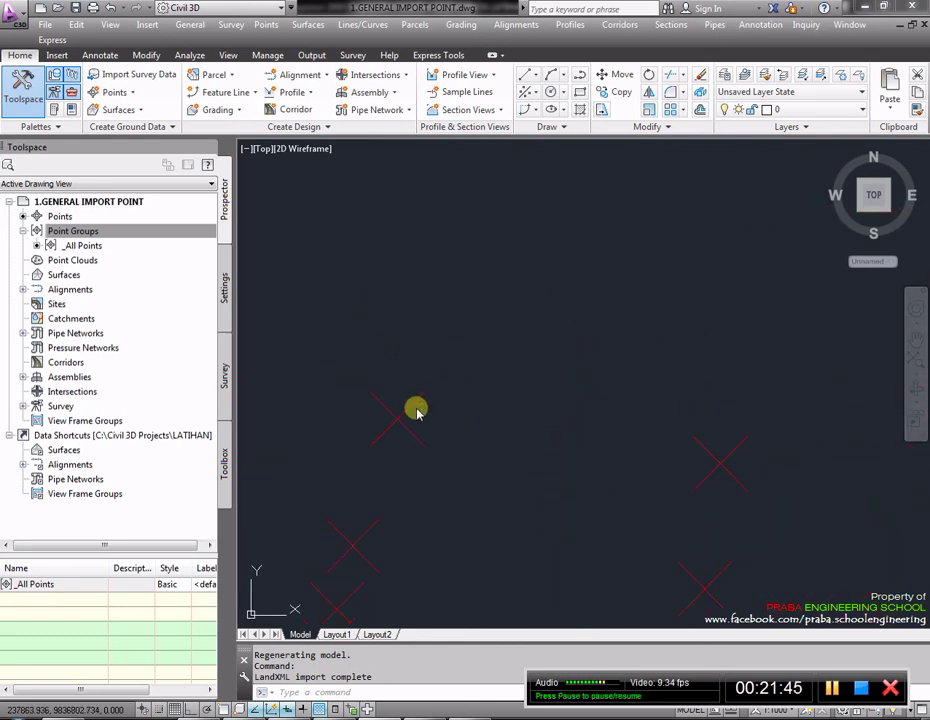
{"action": "left_click", "coordinate": [416, 409]}
{"action": "right_click", "coordinate": [416, 409]}
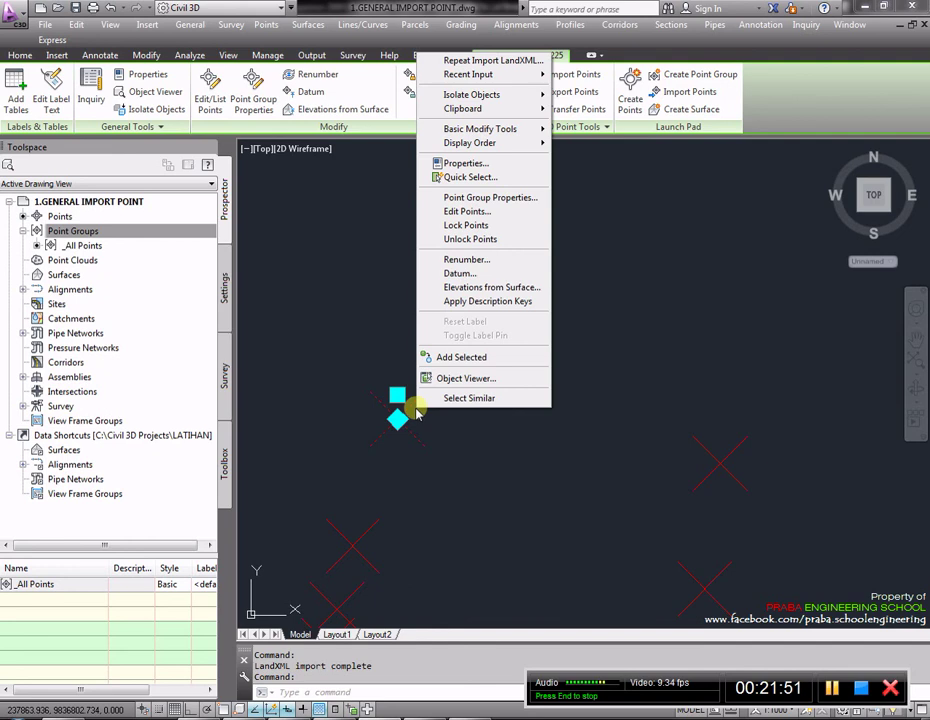
{"action": "left_click", "coordinate": [490, 201]}
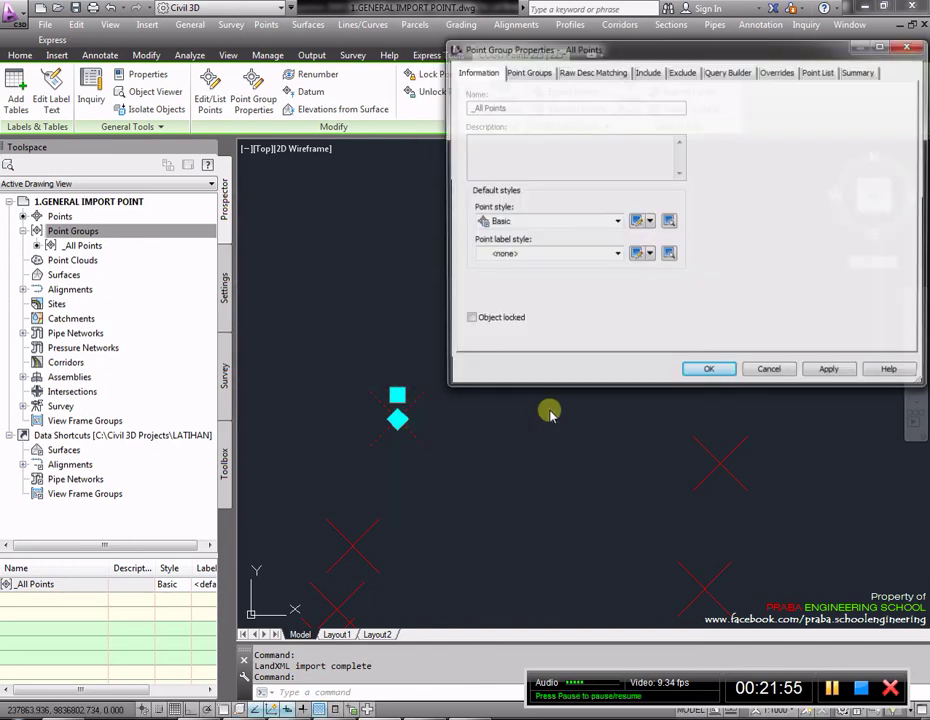
{"action": "left_click", "coordinate": [545, 254]}
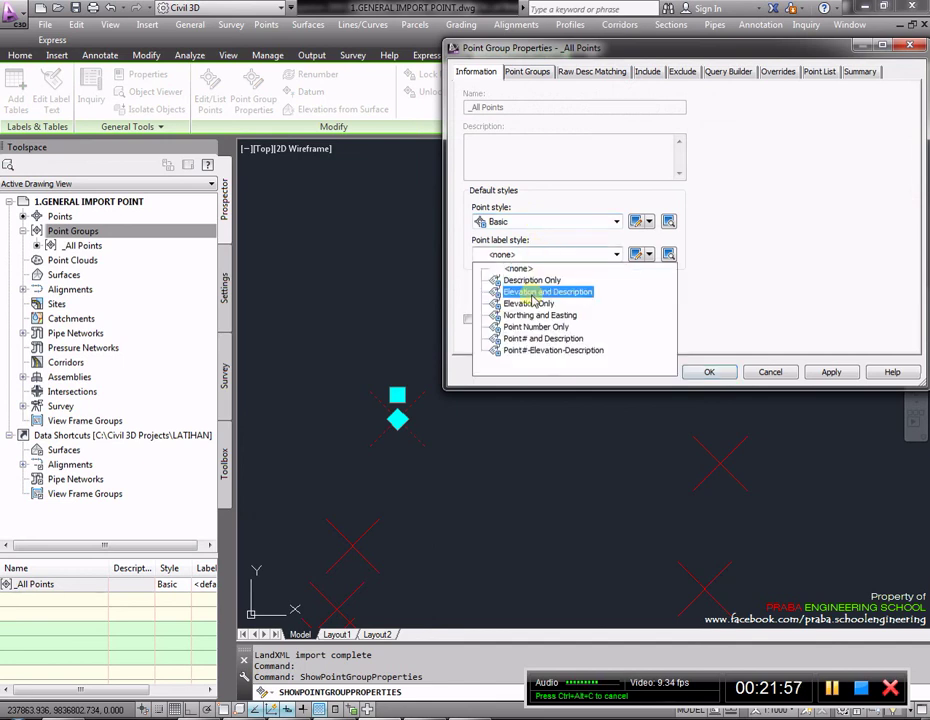
{"action": "left_click", "coordinate": [536, 297]}
{"action": "left_click", "coordinate": [708, 372]}
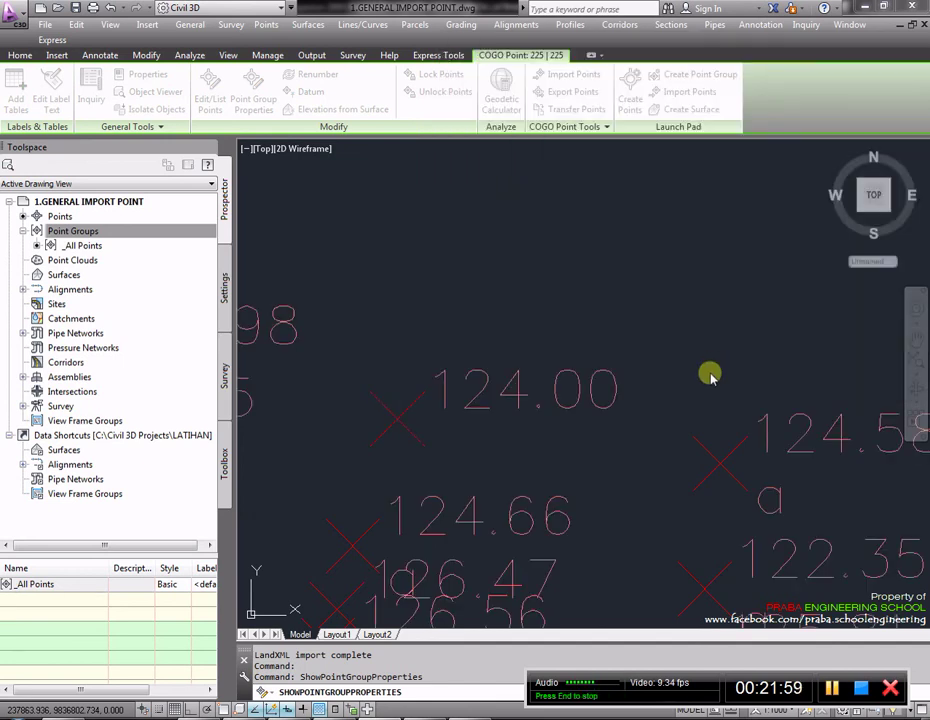
{"action": "scroll", "coordinate": [505, 410], "scroll_direction": "down", "scroll_amount": 6}
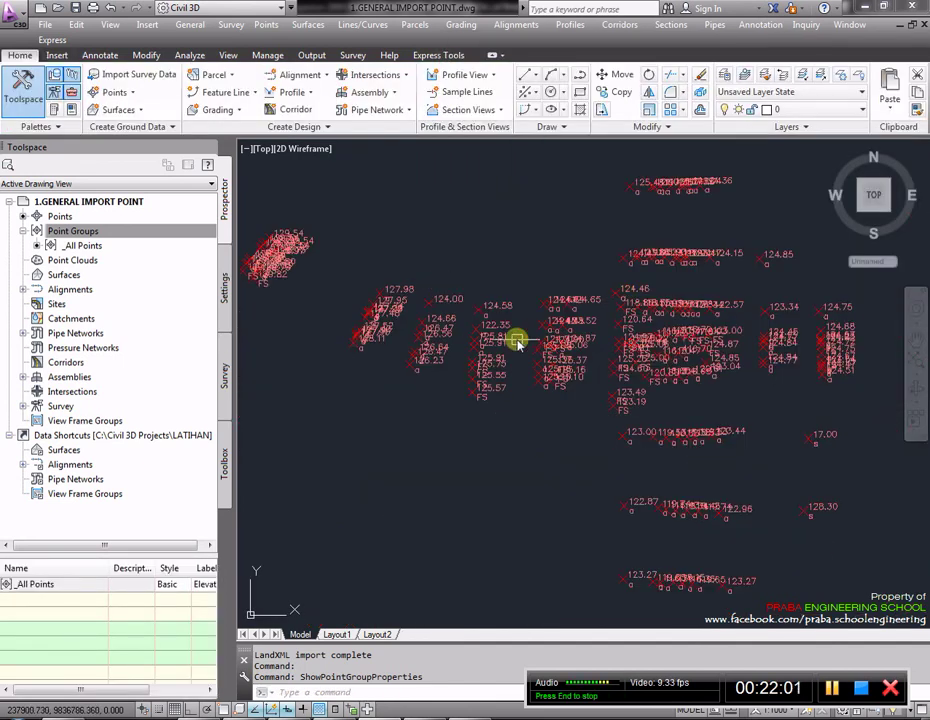
{"action": "mouse_move", "coordinate": [600, 352]}
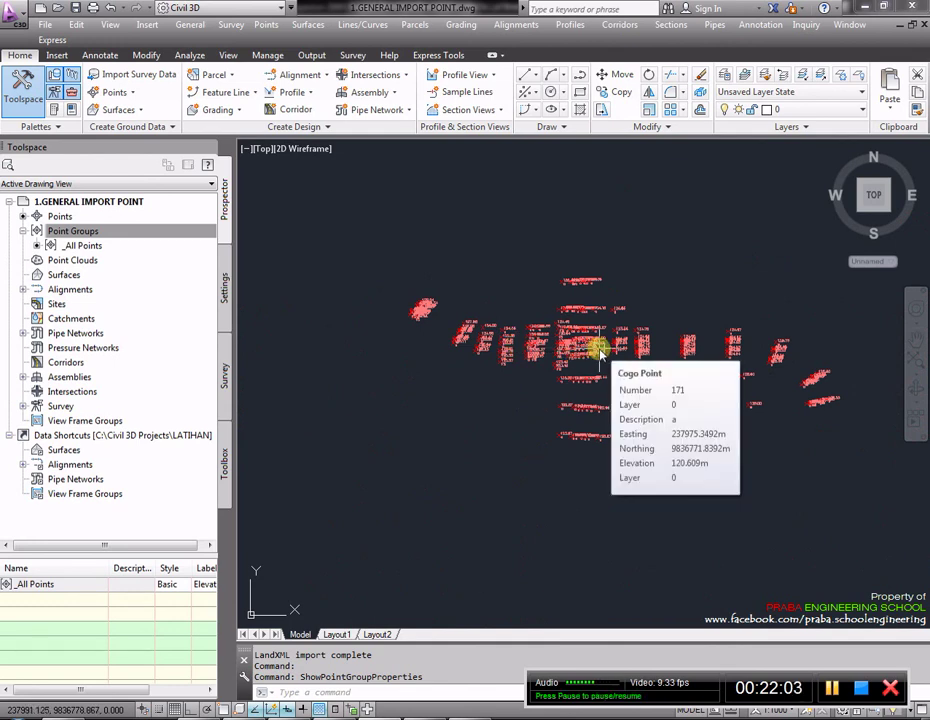
{"action": "scroll", "coordinate": [648, 320], "scroll_direction": "up", "scroll_amount": 5}
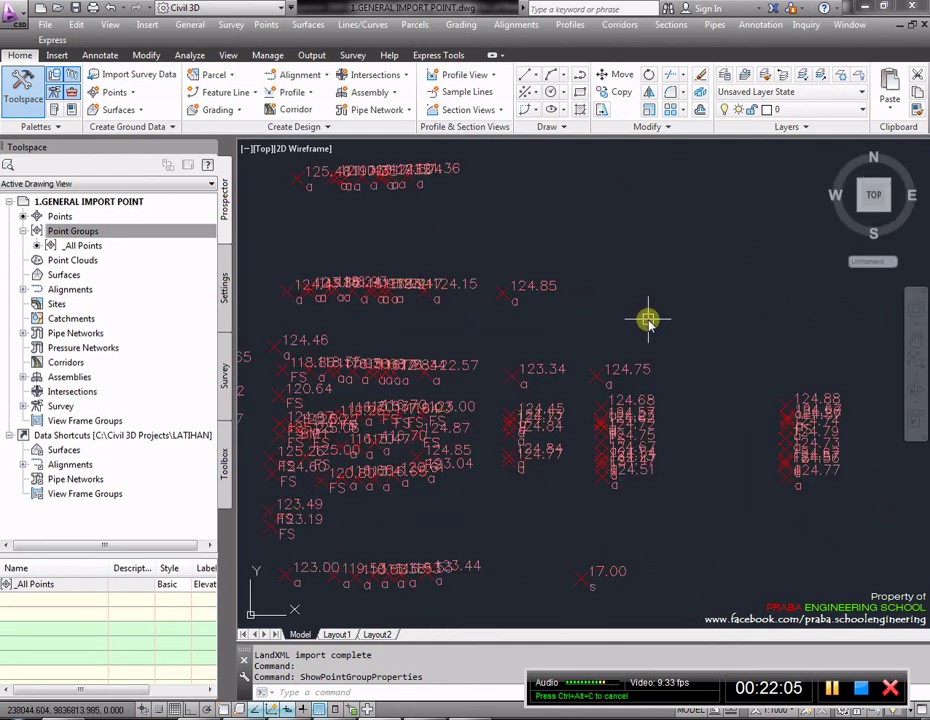
{"action": "scroll", "coordinate": [724, 367], "scroll_direction": "down", "scroll_amount": 4}
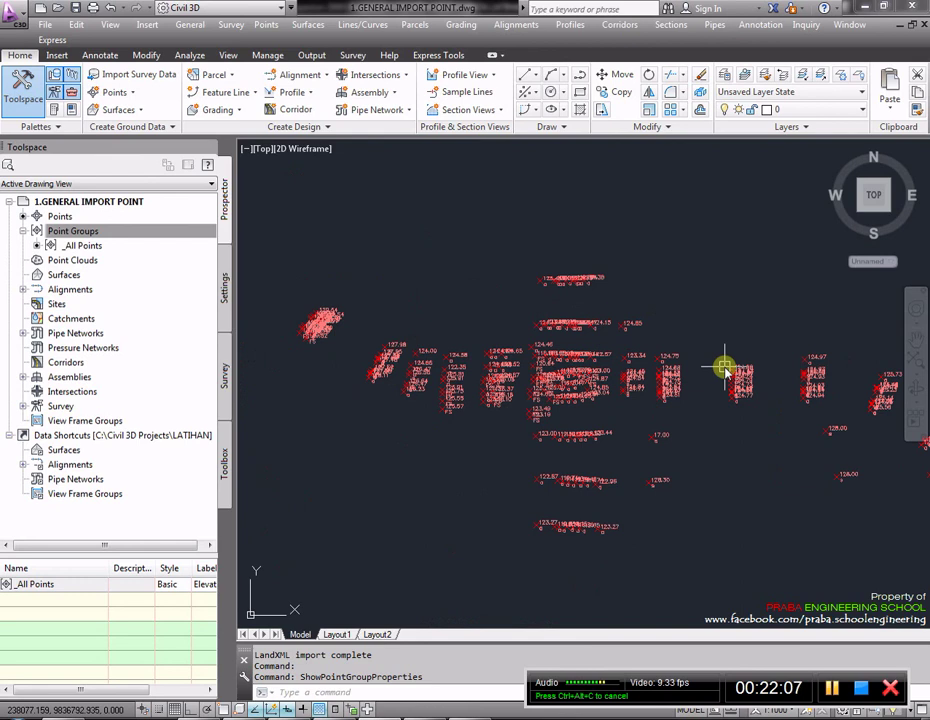
{"action": "mouse_move", "coordinate": [724, 368]}
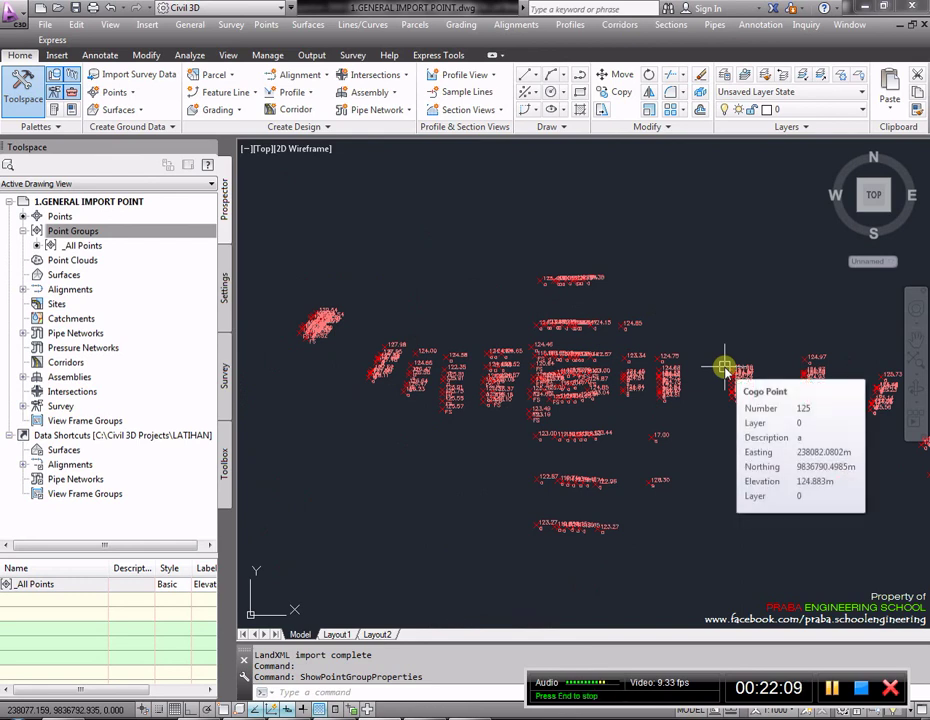